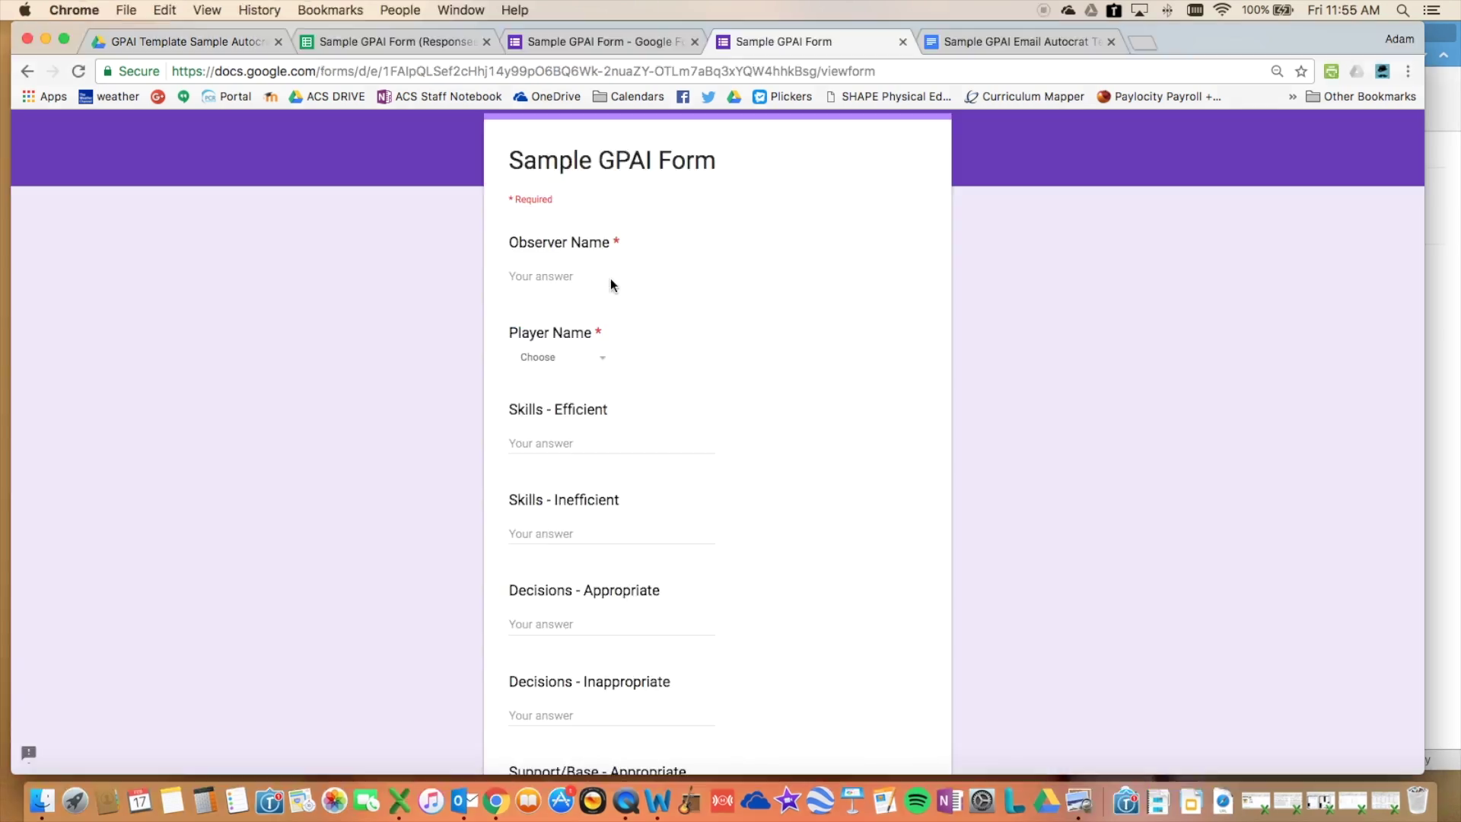
- Enter the observer's name and pick the player in the form
{"action": "left_click", "coordinate": [583, 278]}
{"action": "key", "text": "Tab"}
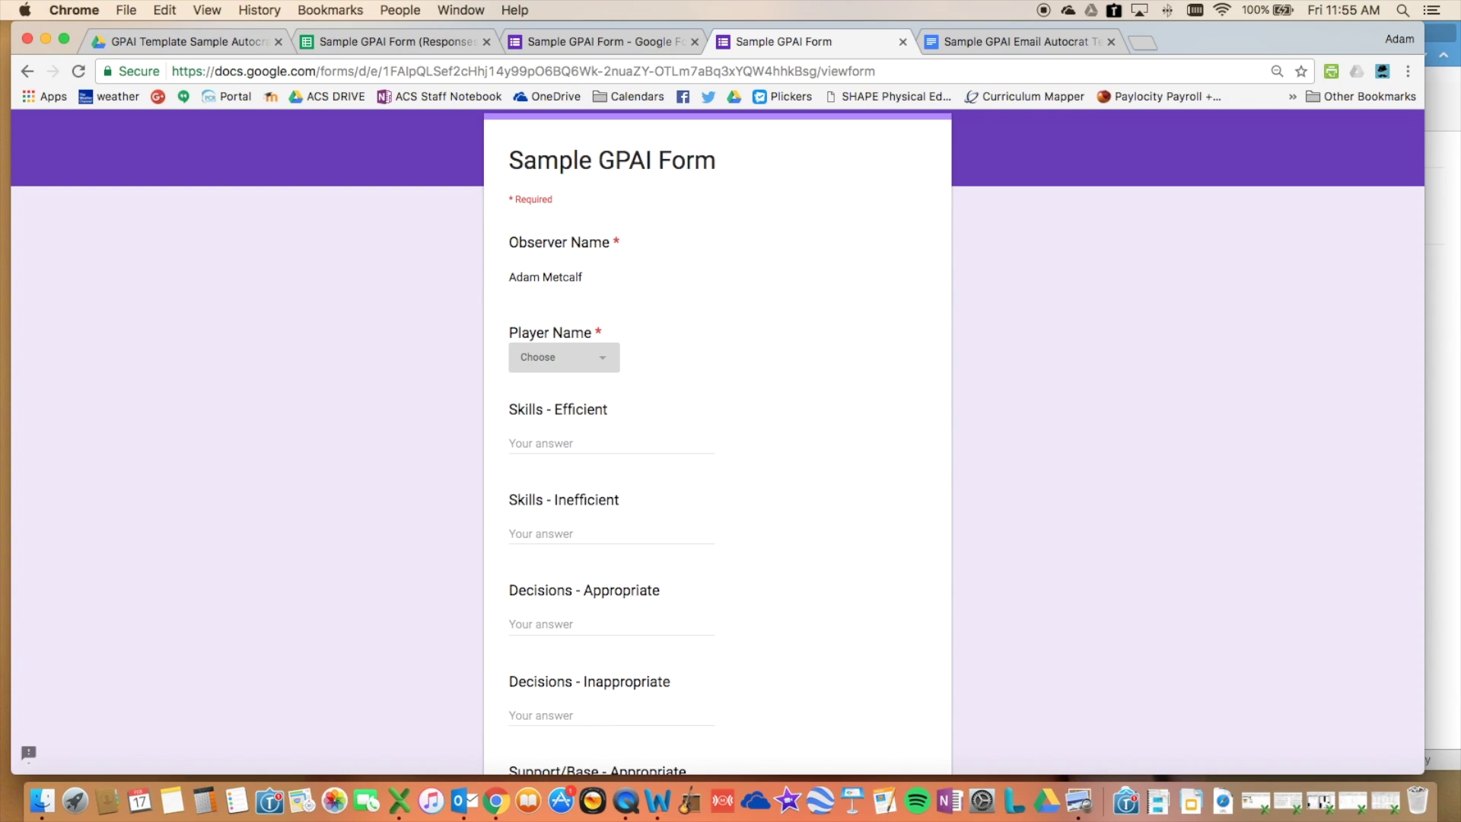
{"action": "key", "text": "Down"}
{"action": "key", "text": "Down"}
- Enter the Skills and Decisions scores 5, 1, 6 and 2
{"action": "key", "text": "Tab"}
{"action": "type", "text": "5"}
{"action": "key", "text": "Tab"}
{"action": "type", "text": "1"}
{"action": "key", "text": "Tab"}
{"action": "type", "text": "6"}
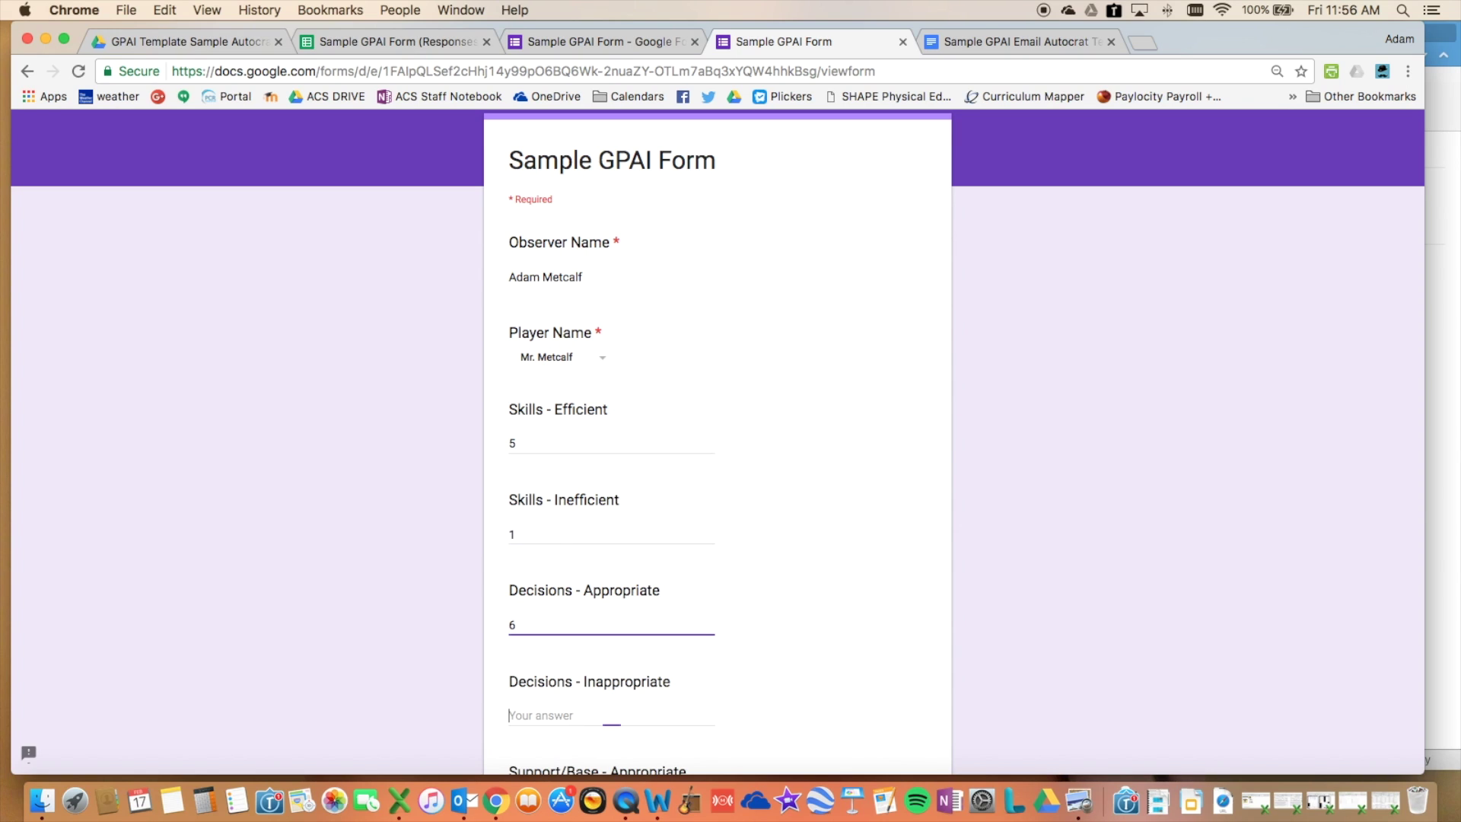
{"action": "key", "text": "Tab"}
{"action": "type", "text": "2"}
- Score Support/Base - Appropriate as 2 and submit the response
{"action": "scroll", "coordinate": [542, 606], "scroll_direction": "down", "scroll_amount": 3}
{"action": "left_click", "coordinate": [543, 606]}
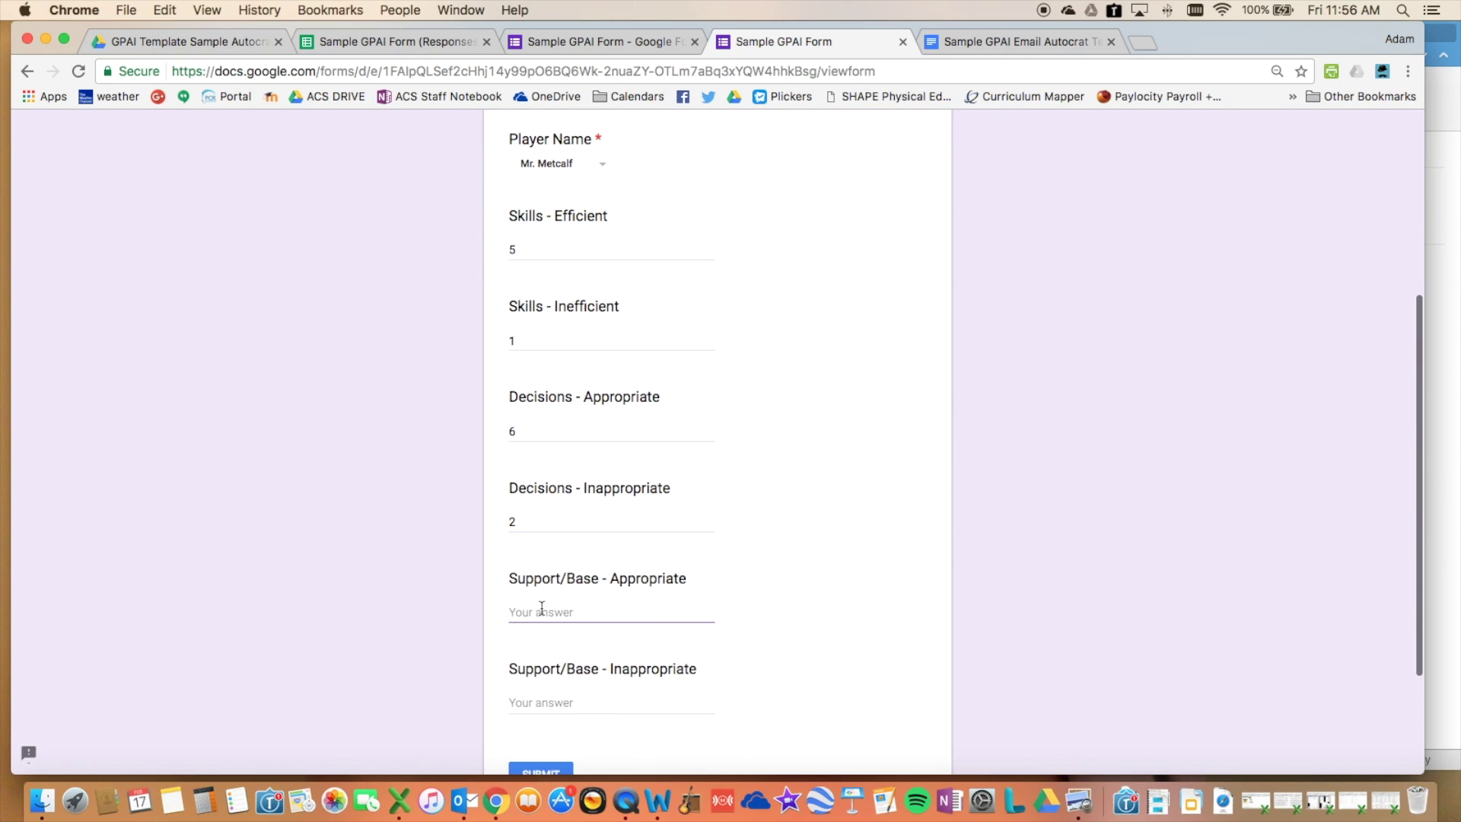
{"action": "type", "text": "2"}
{"action": "scroll", "coordinate": [548, 614], "scroll_direction": "down", "scroll_amount": 4}
{"action": "left_click", "coordinate": [549, 628]}
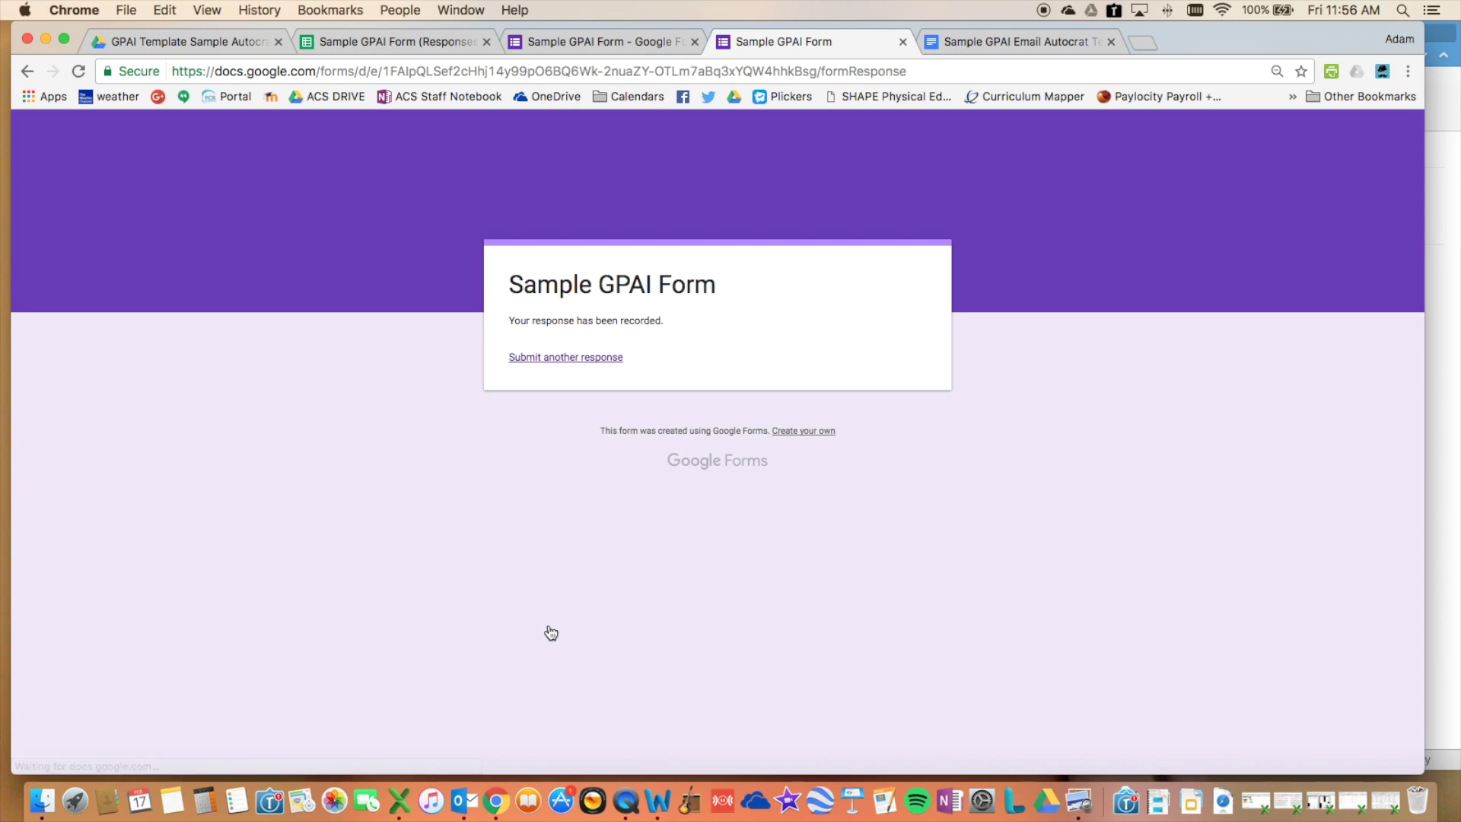
- Open the feedback PDF attached to the emailed report and zoom in on it
{"action": "key", "text": "super+2"}
{"action": "key", "text": "super+Tab"}
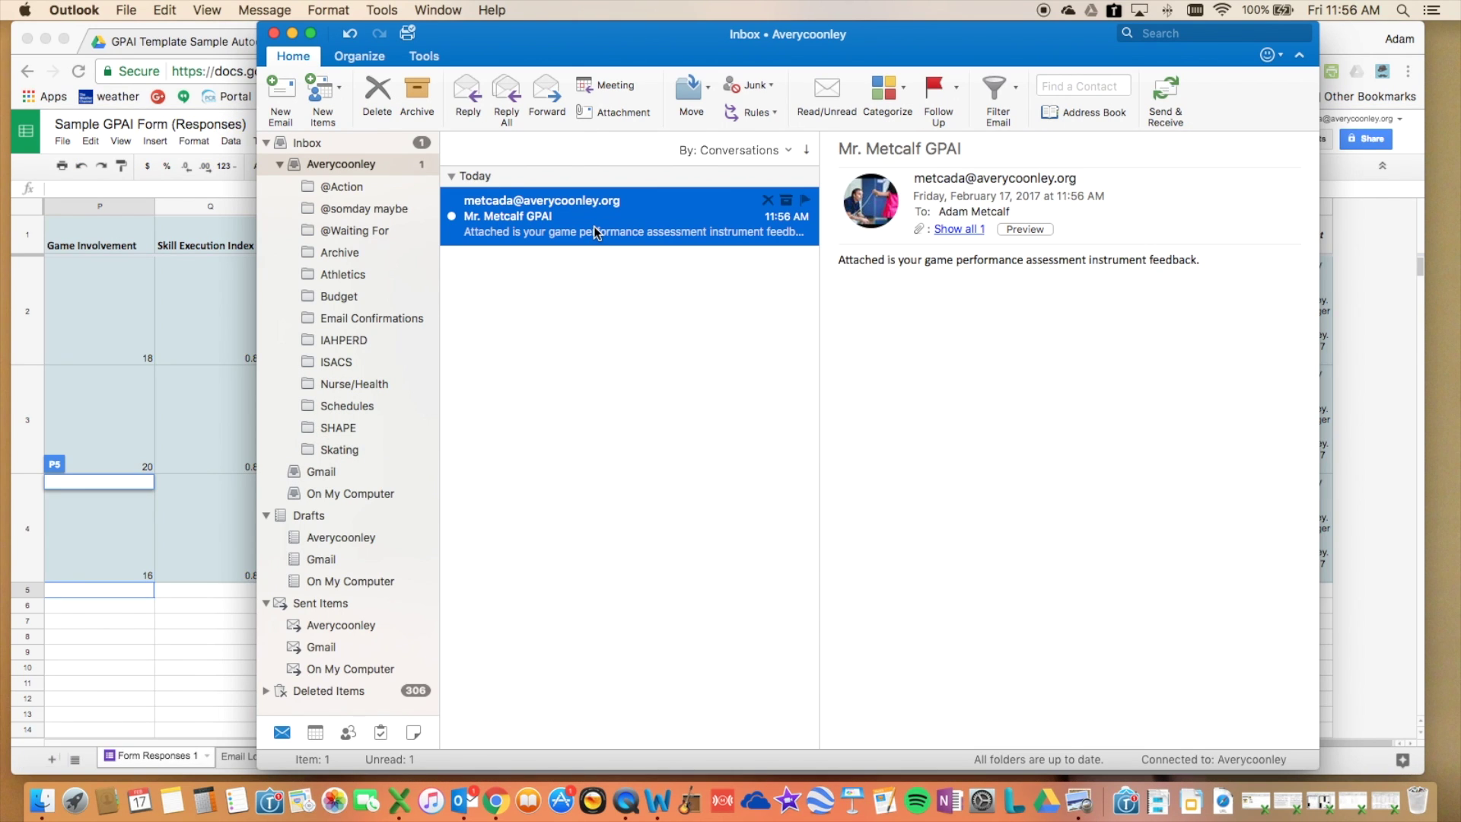
{"action": "left_click", "coordinate": [972, 228]}
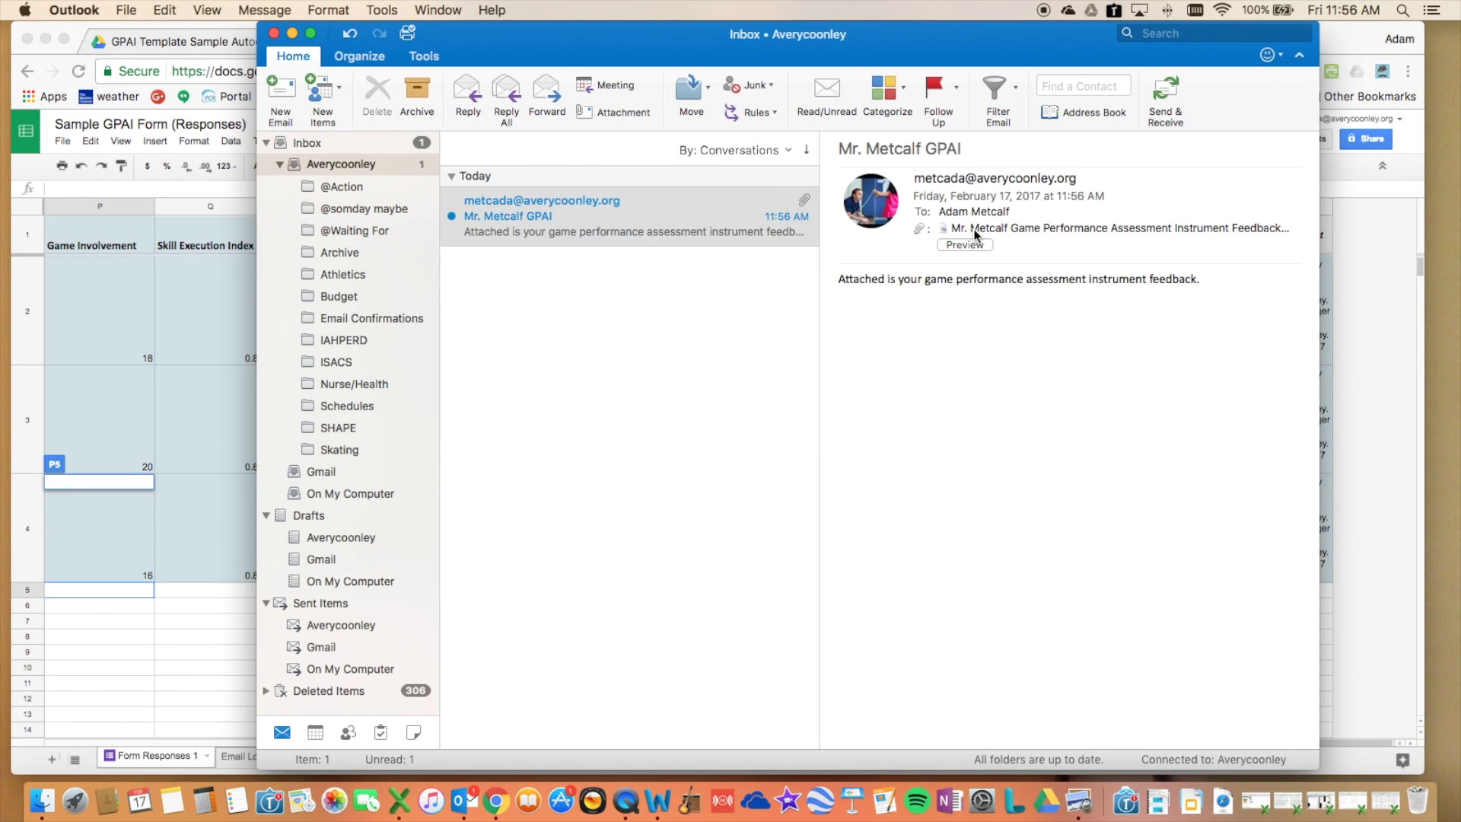
{"action": "double_click", "coordinate": [974, 230]}
{"action": "left_click", "coordinate": [368, 95]}
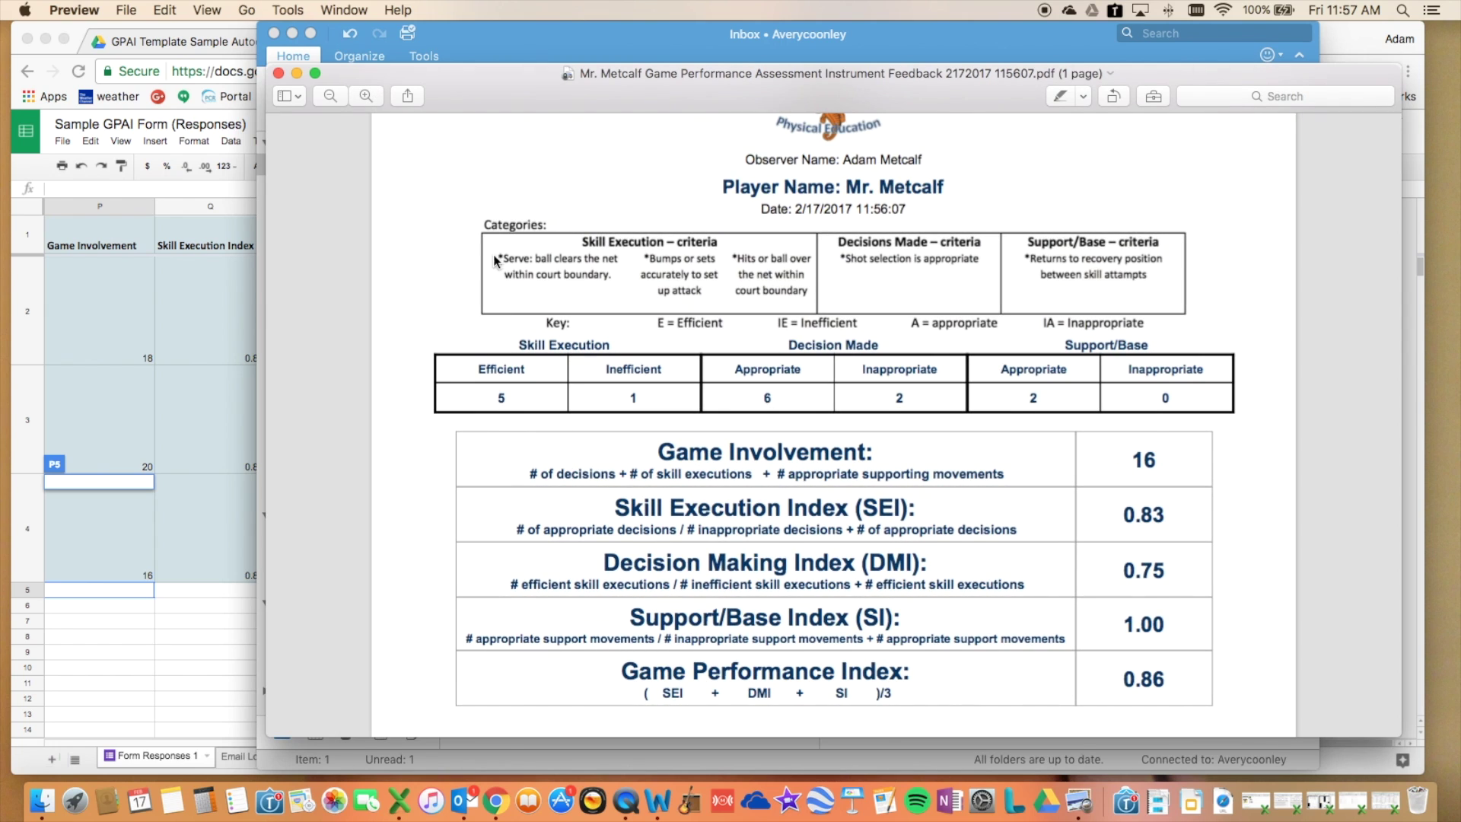
{"action": "scroll", "coordinate": [496, 254], "scroll_direction": "down", "scroll_amount": 2}
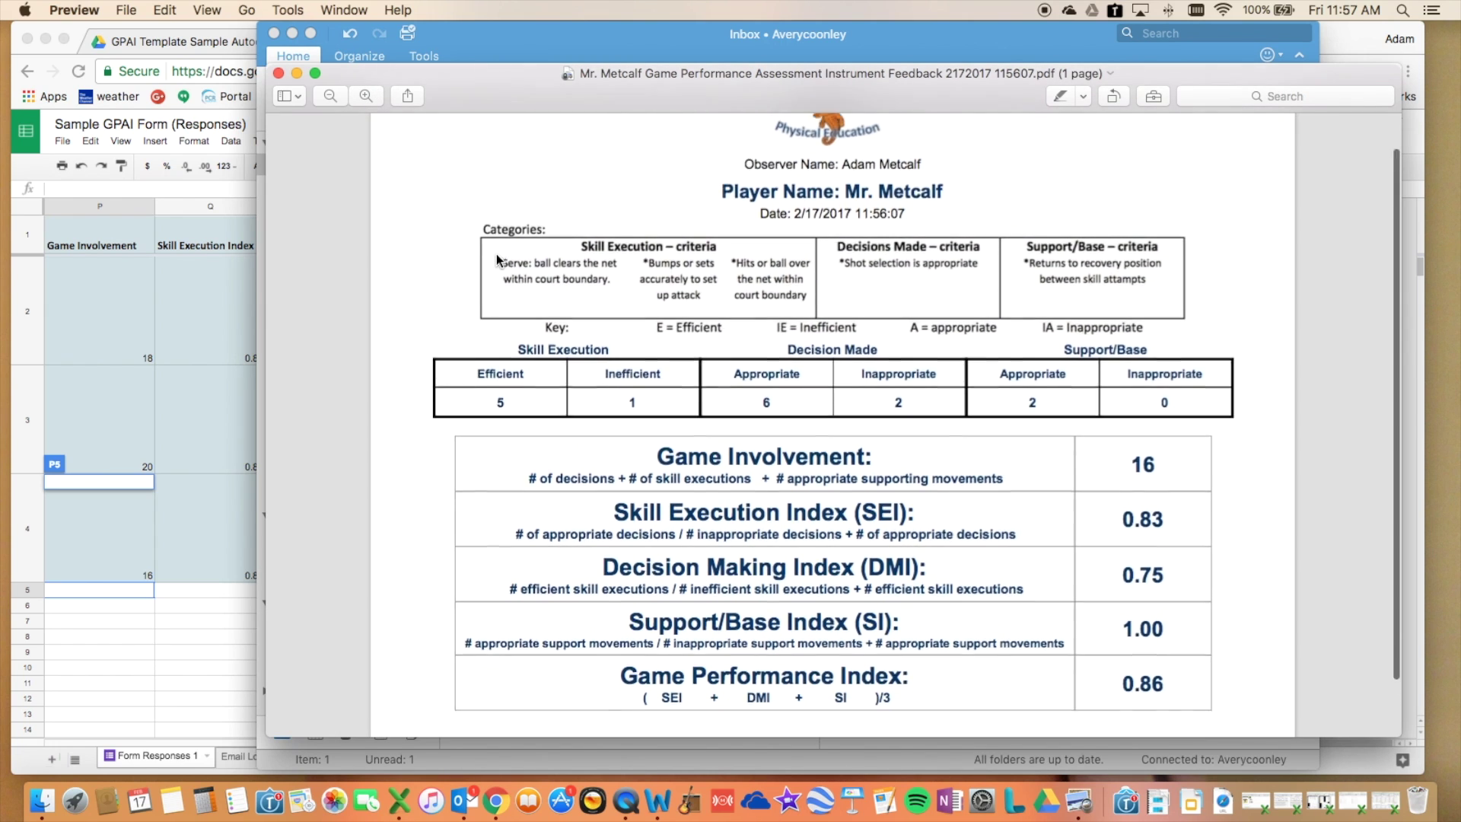
{"action": "scroll", "coordinate": [496, 254], "scroll_direction": "up", "scroll_amount": 3}
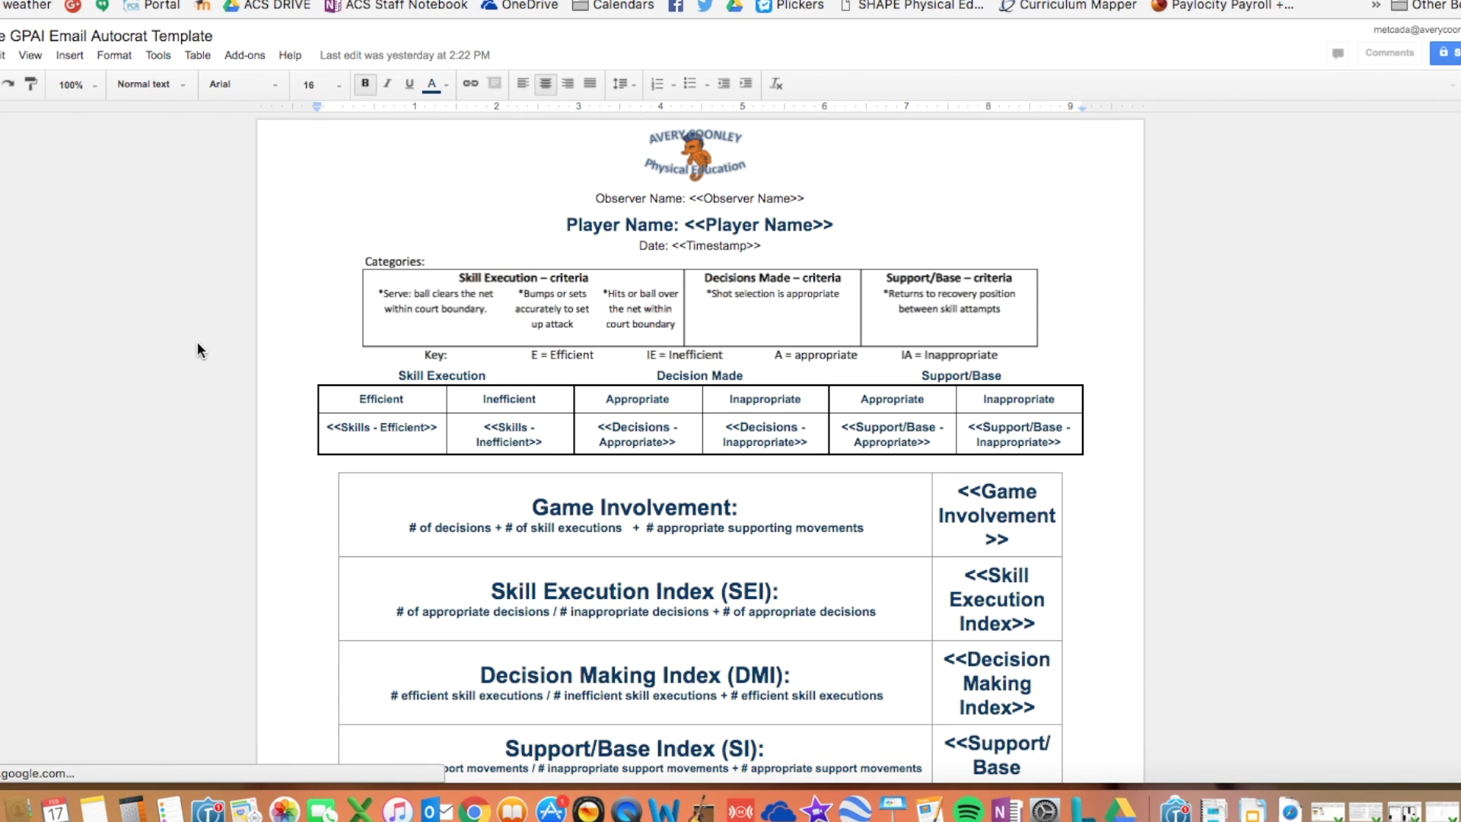
{"action": "left_click", "coordinate": [742, 190]}
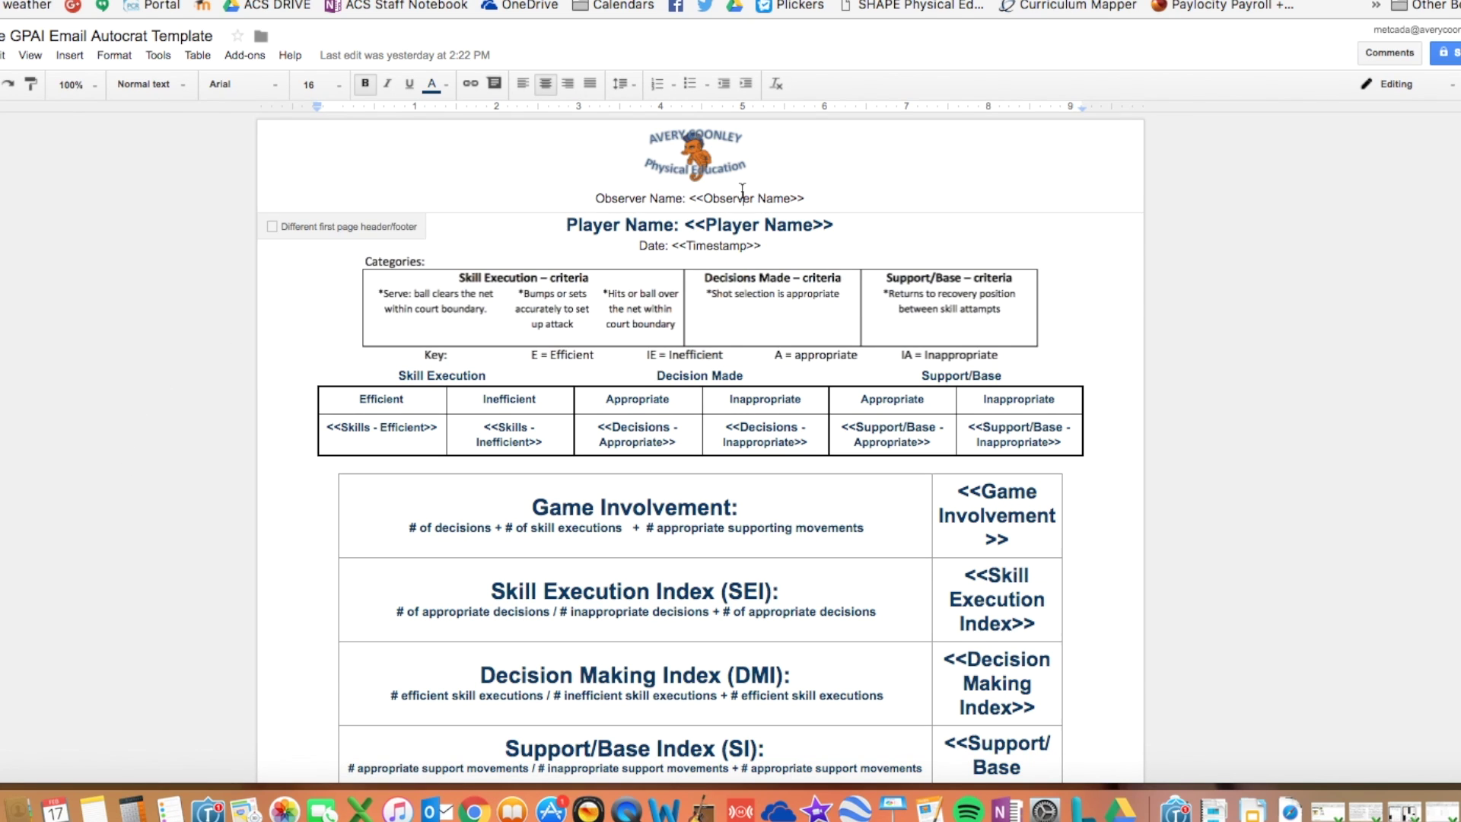
{"action": "left_click", "coordinate": [697, 145]}
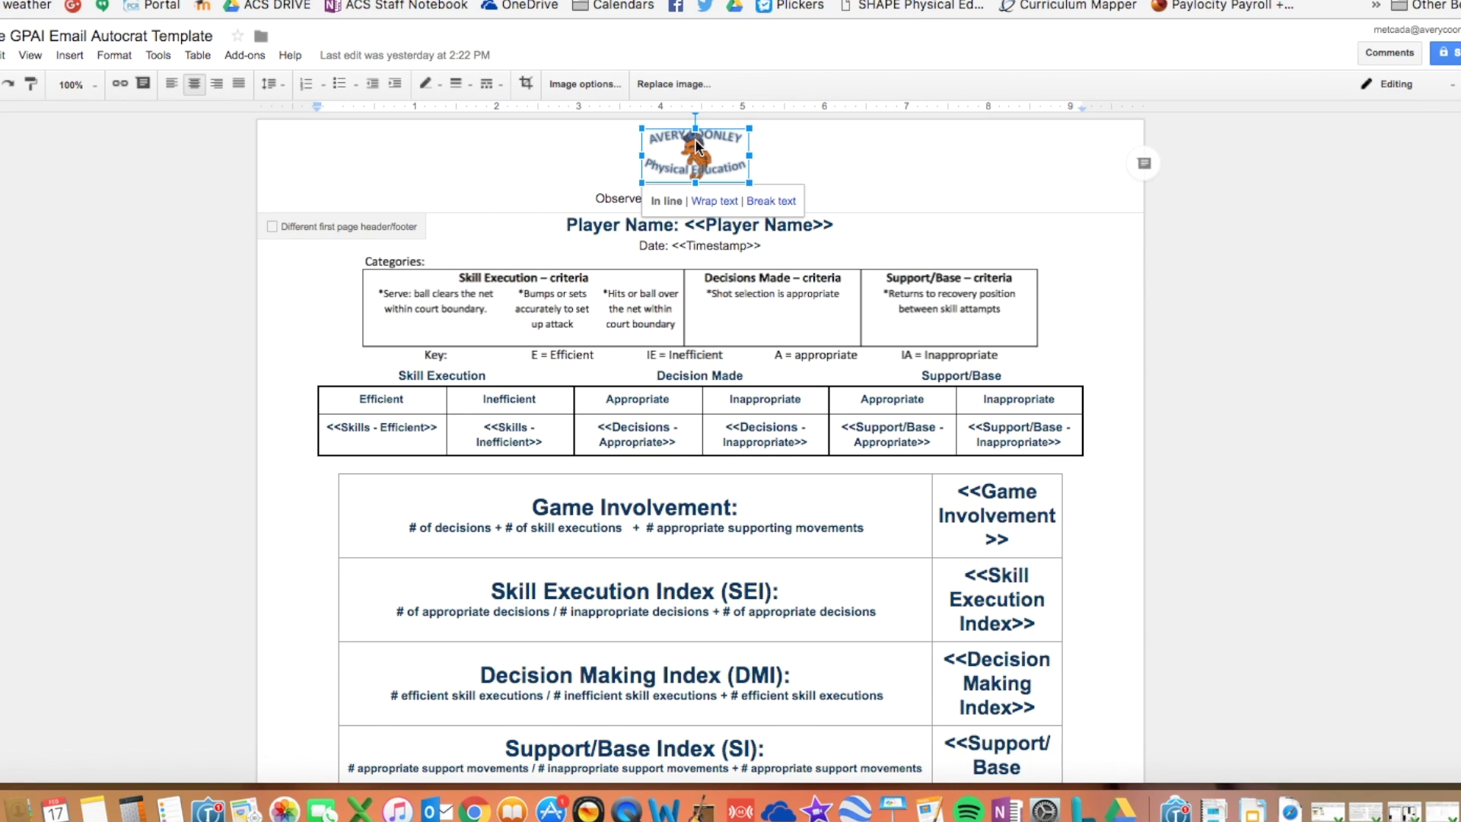
{"action": "left_click", "coordinate": [620, 201]}
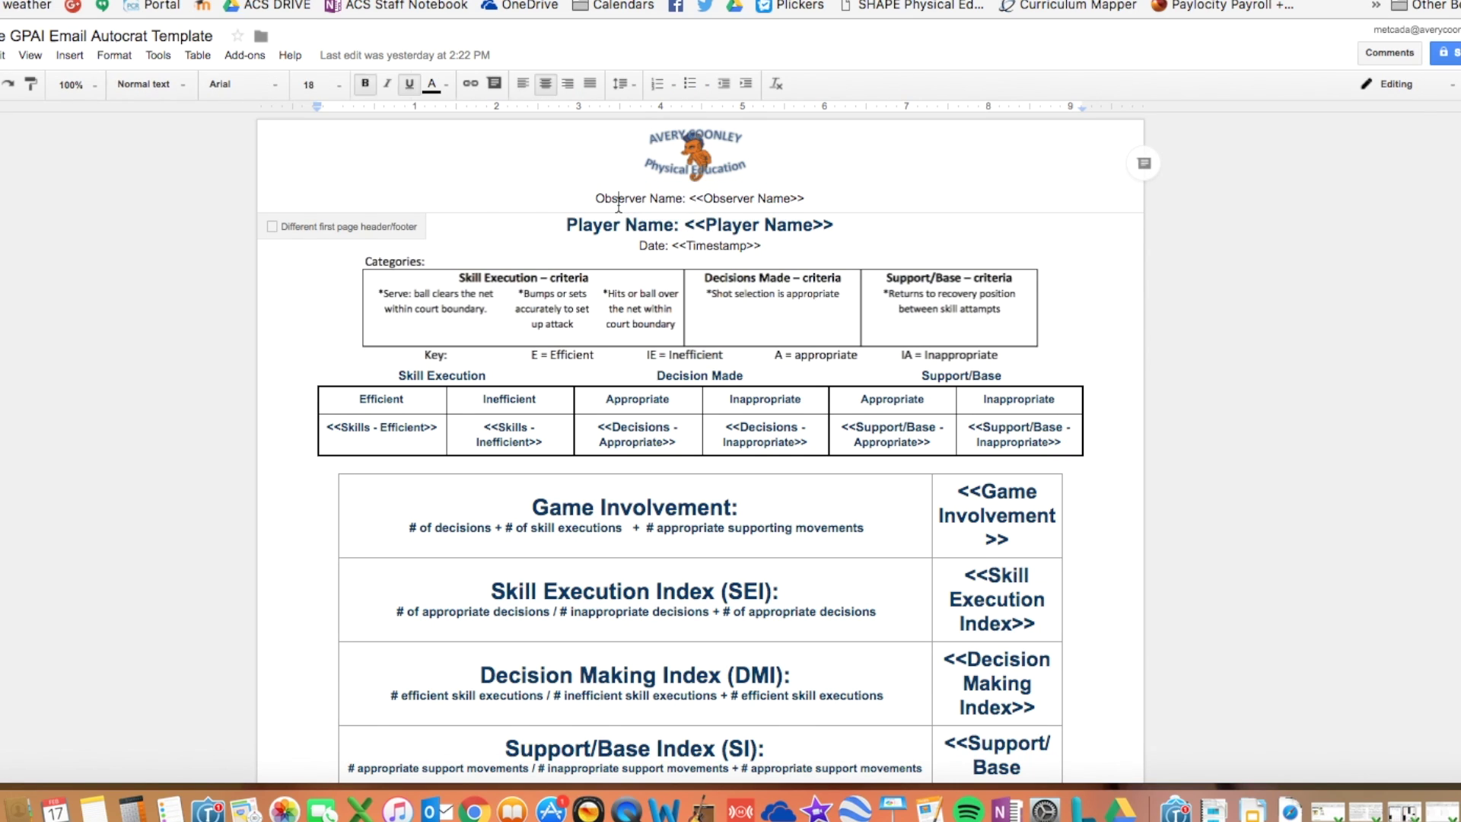
{"action": "left_click_drag", "start_coordinate": [690, 201], "coordinate": [805, 201]}
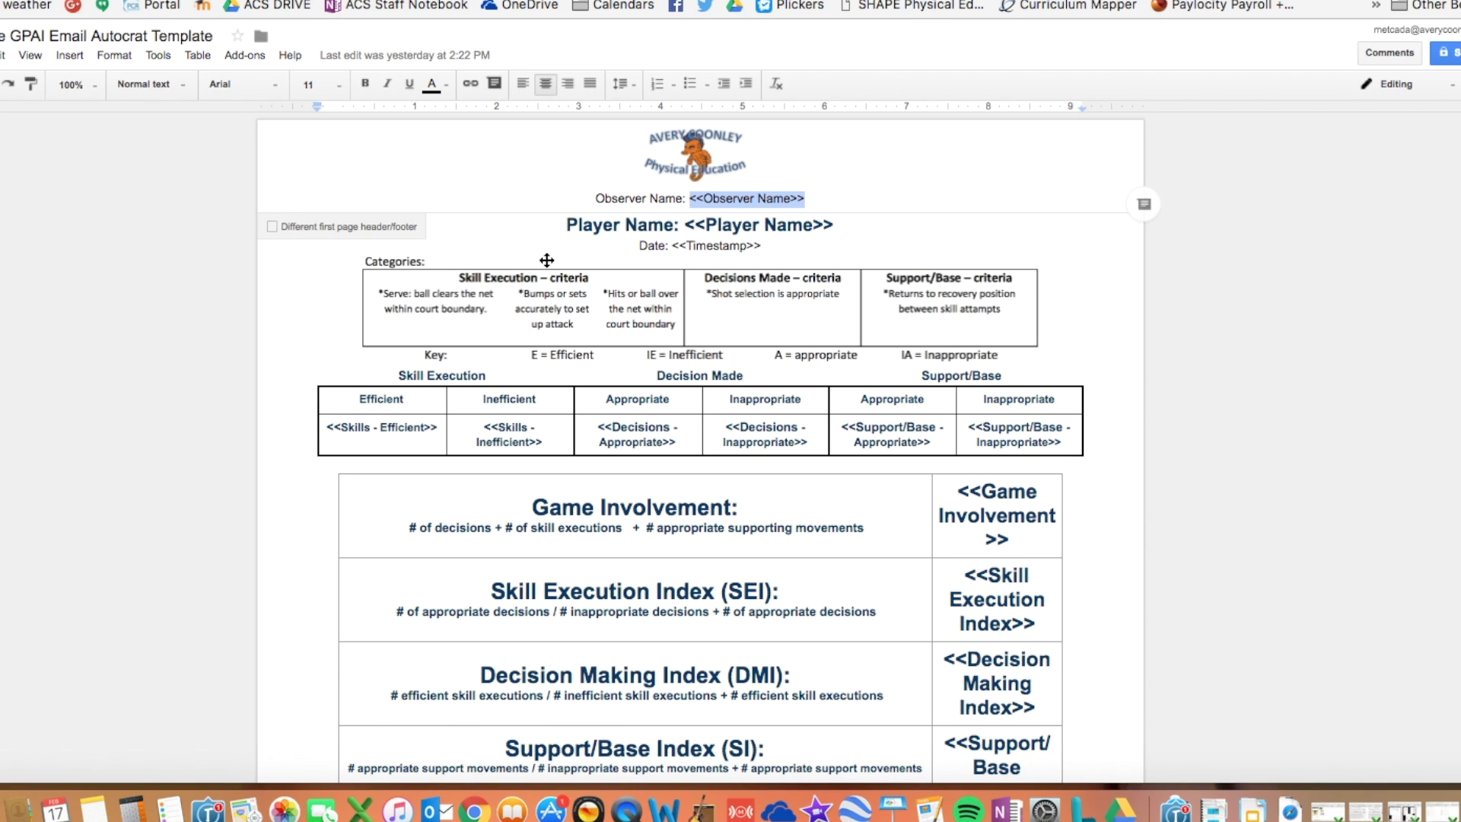
{"action": "left_click_drag", "start_coordinate": [690, 226], "coordinate": [744, 226]}
{"action": "left_click", "coordinate": [687, 247]}
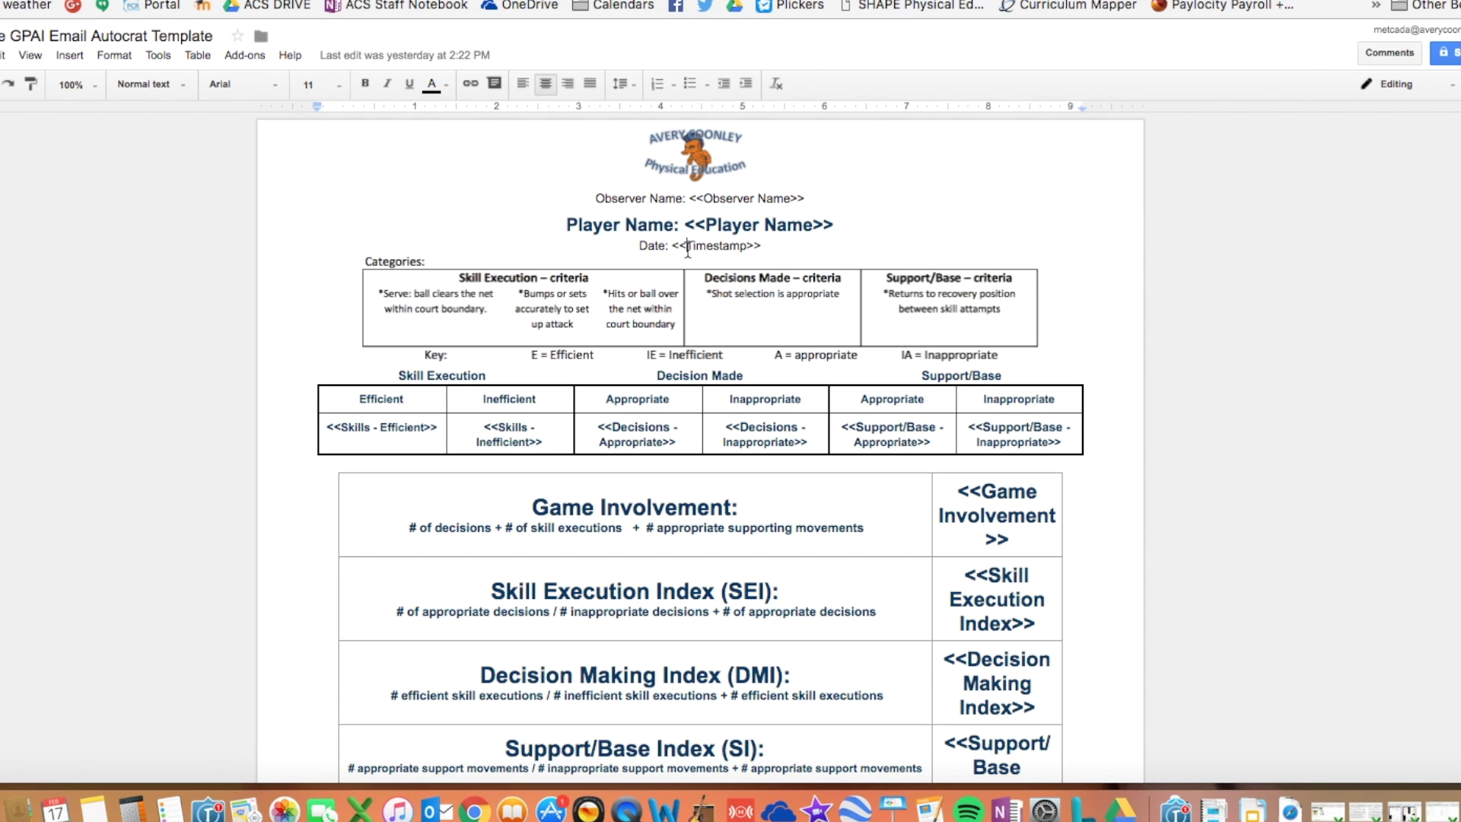
{"action": "left_click", "coordinate": [608, 308]}
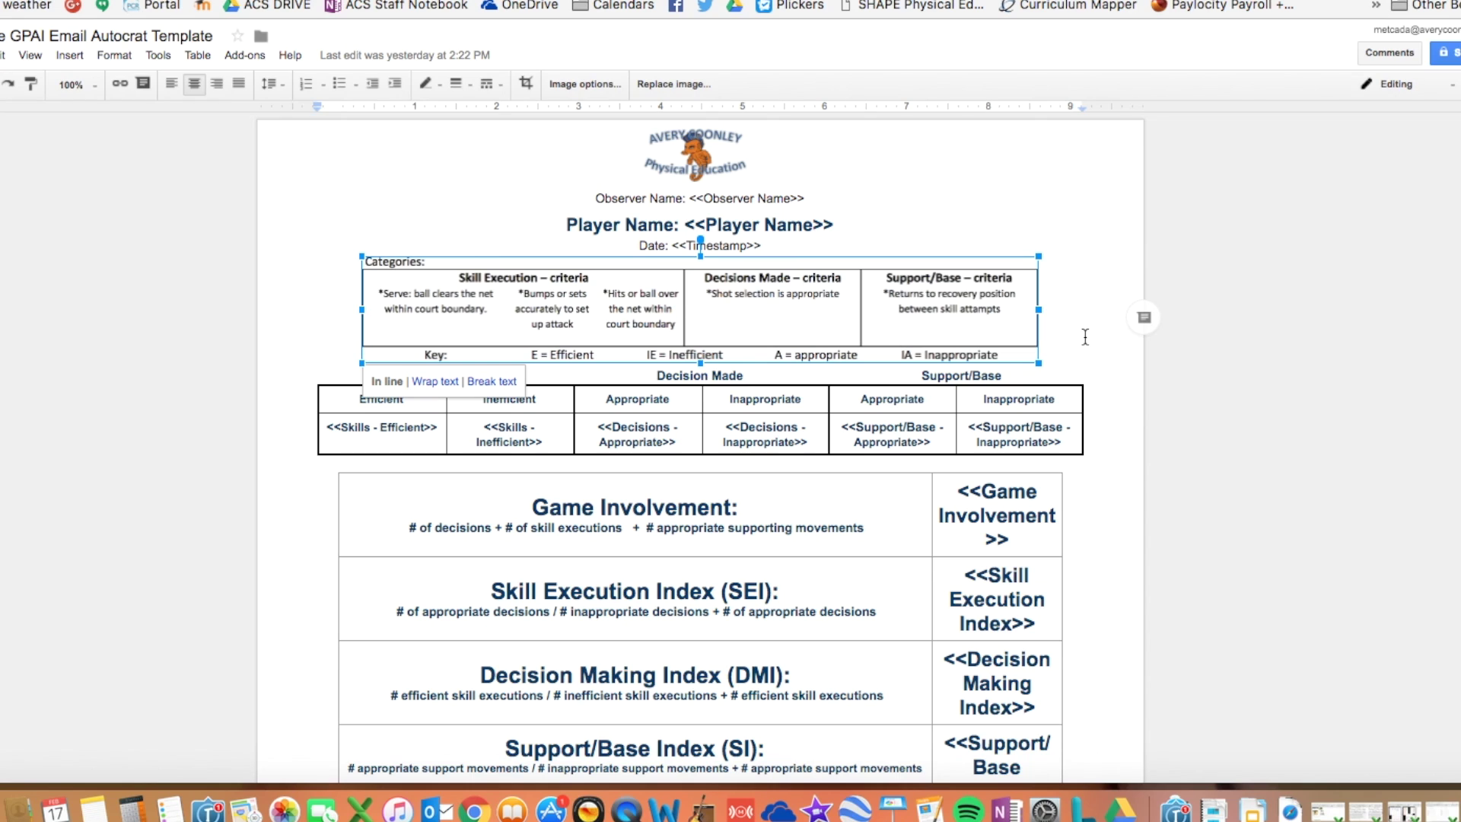
{"action": "left_click", "coordinate": [729, 399]}
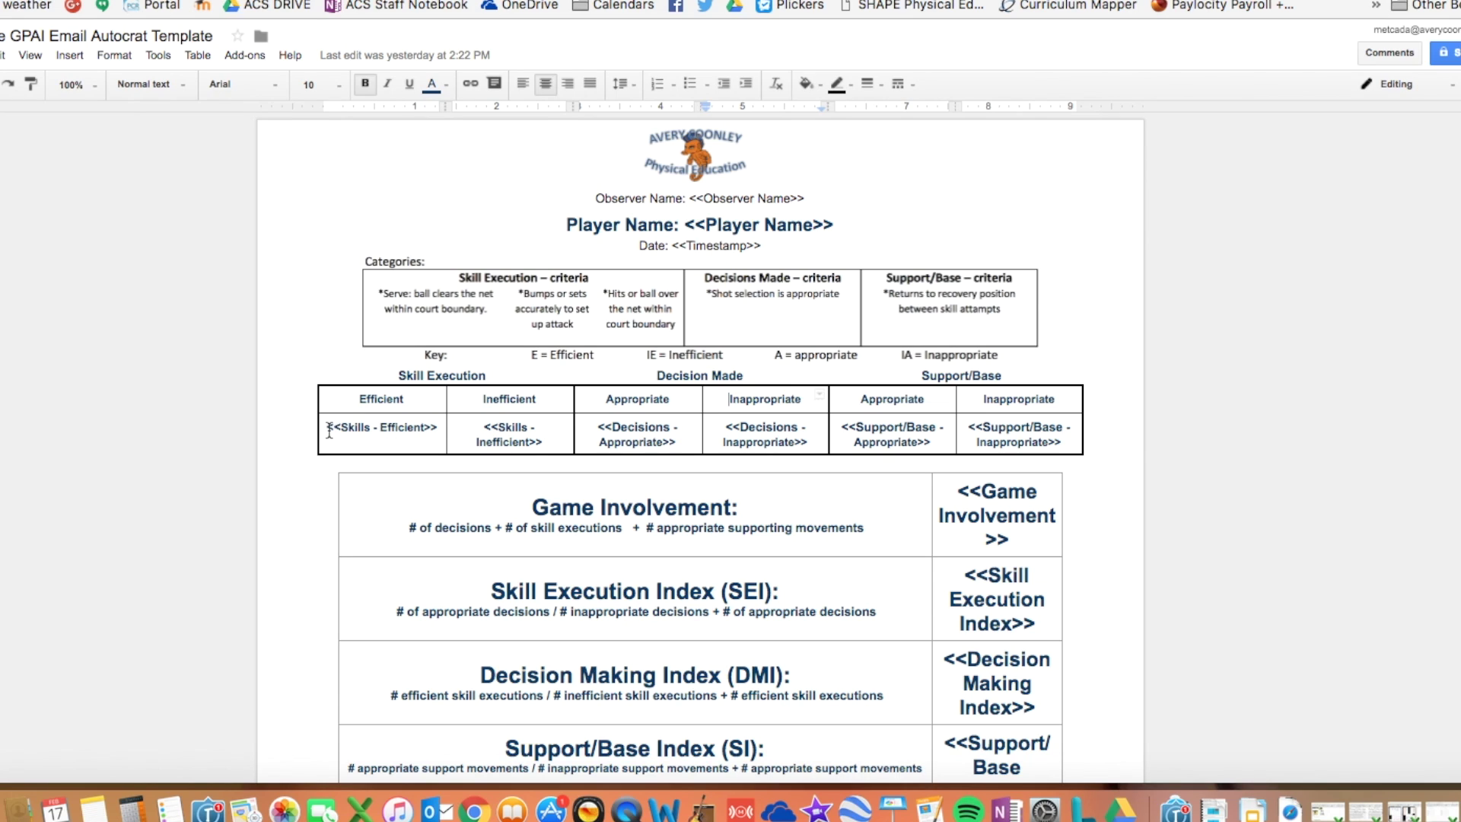
{"action": "left_click_drag", "start_coordinate": [327, 428], "coordinate": [563, 434]}
{"action": "left_click", "coordinate": [471, 429]}
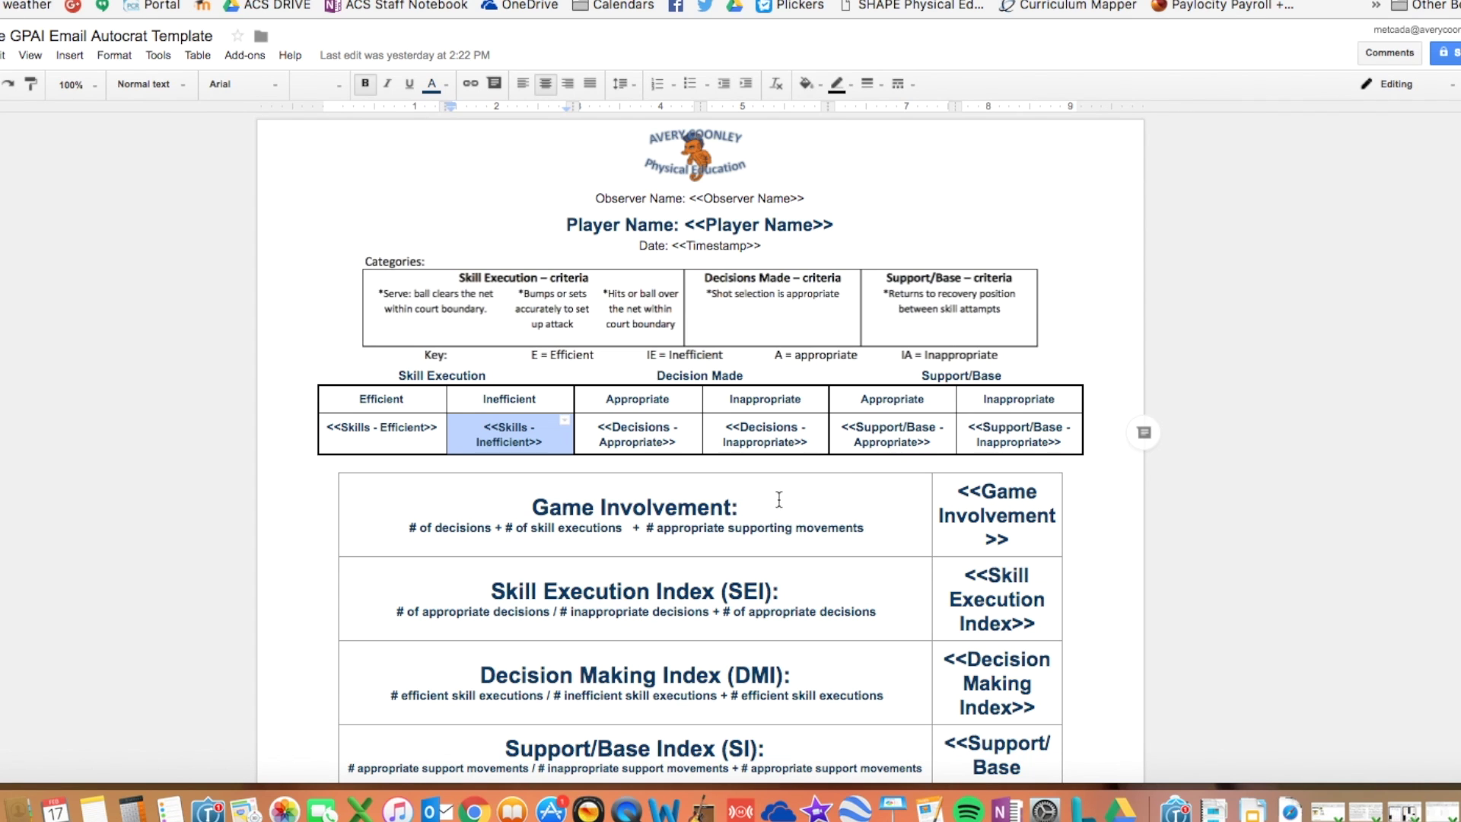
{"action": "scroll", "coordinate": [838, 467], "scroll_direction": "down", "scroll_amount": 3}
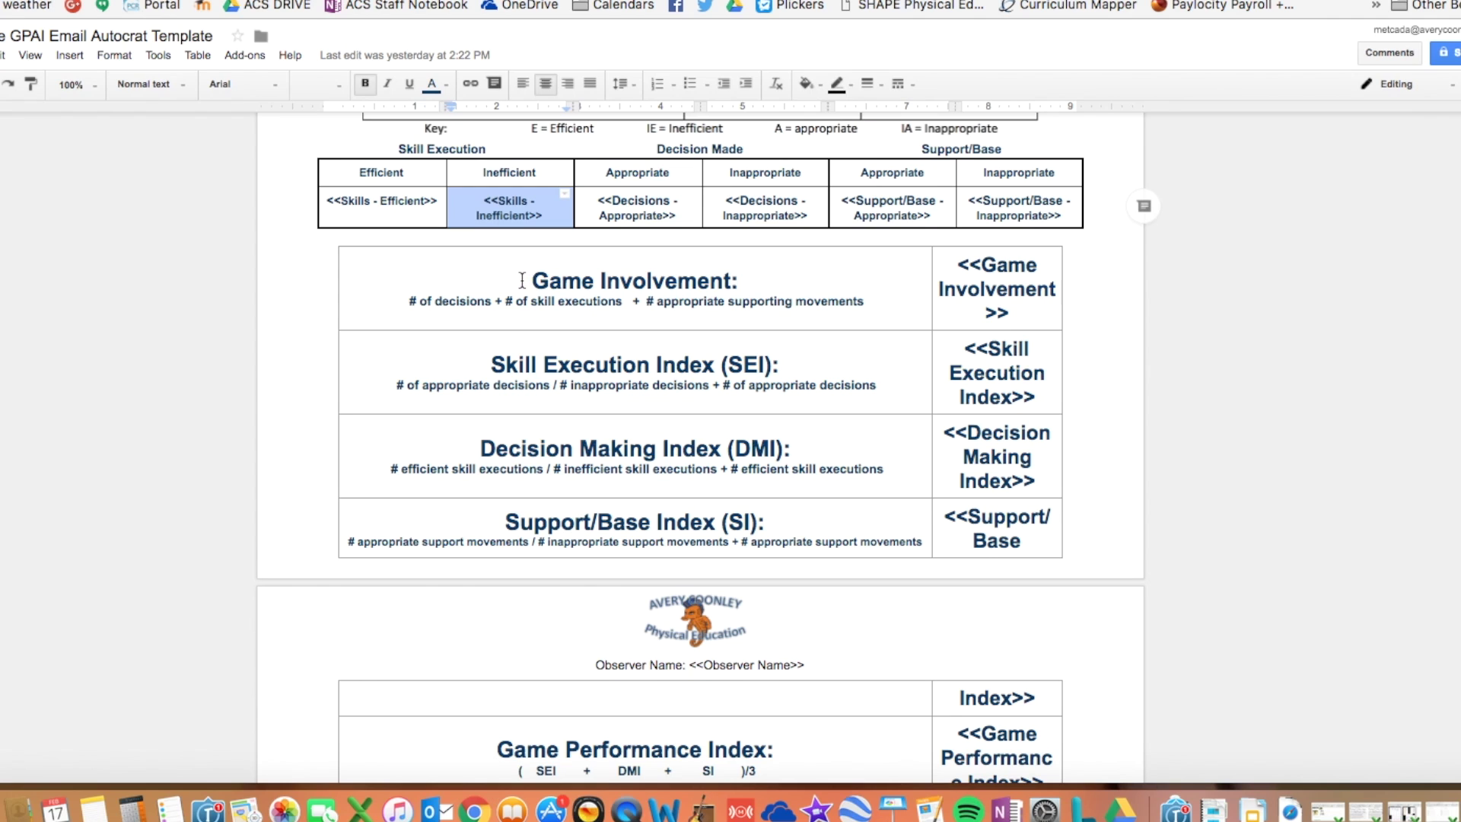
- Review the template's index table, highlighting the Game Involvement formula and <<Game Involvement>> merge tag
{"action": "scroll", "coordinate": [472, 271], "scroll_direction": "down", "scroll_amount": 1}
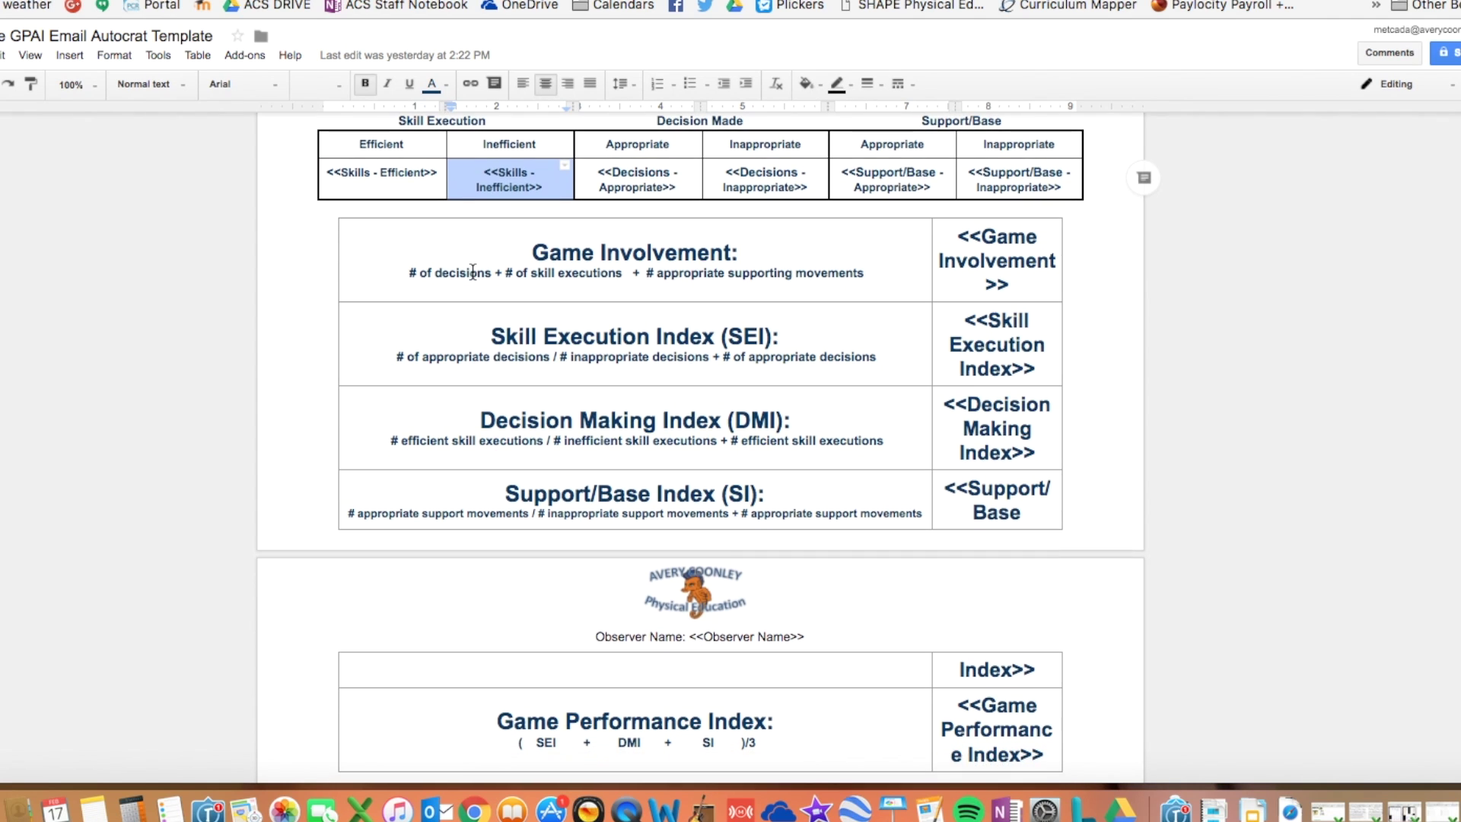
{"action": "scroll", "coordinate": [473, 271], "scroll_direction": "down", "scroll_amount": 1}
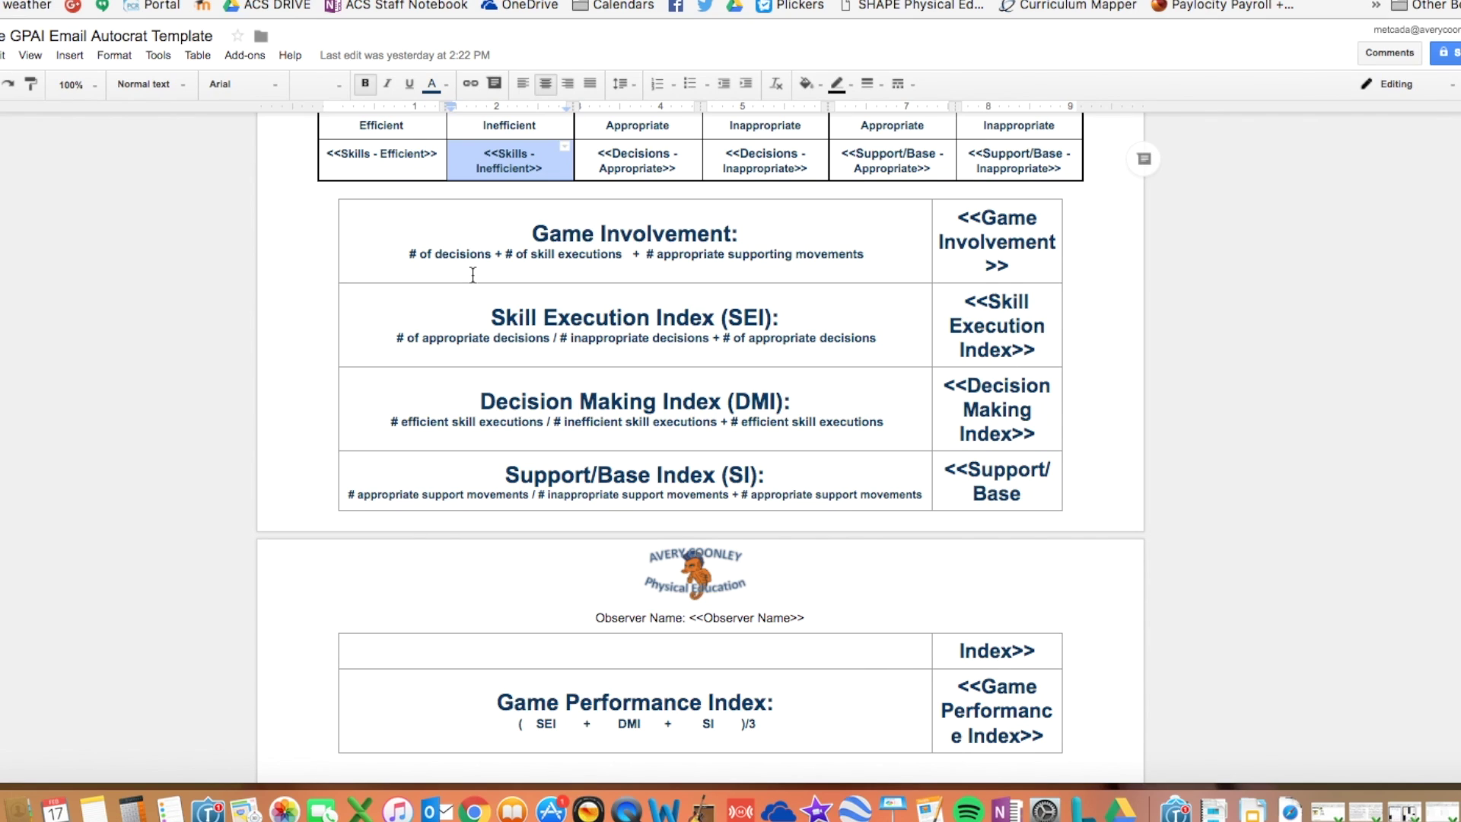
{"action": "left_click_drag", "start_coordinate": [529, 233], "coordinate": [882, 251]}
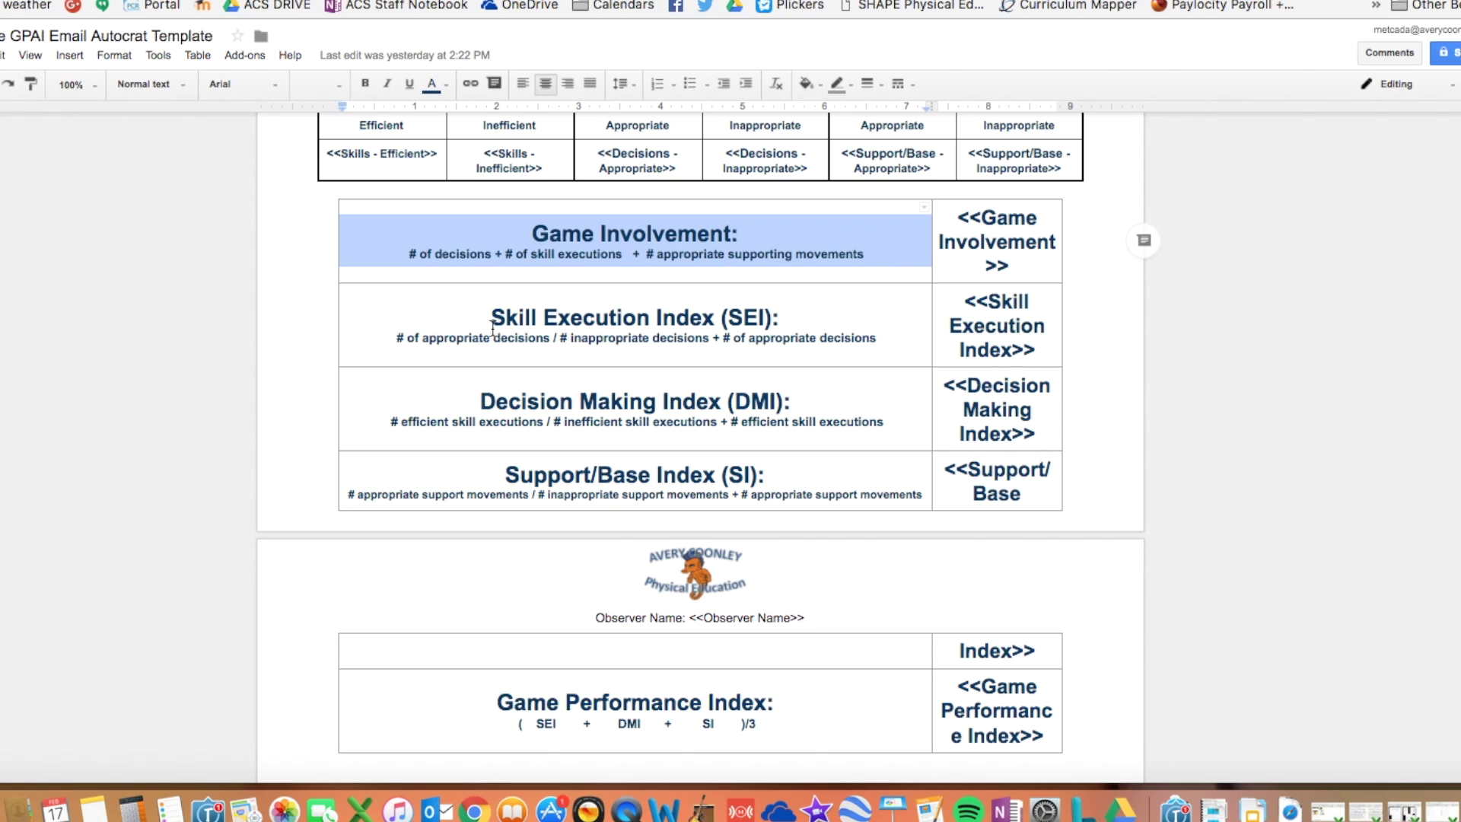
{"action": "left_click", "coordinate": [959, 219]}
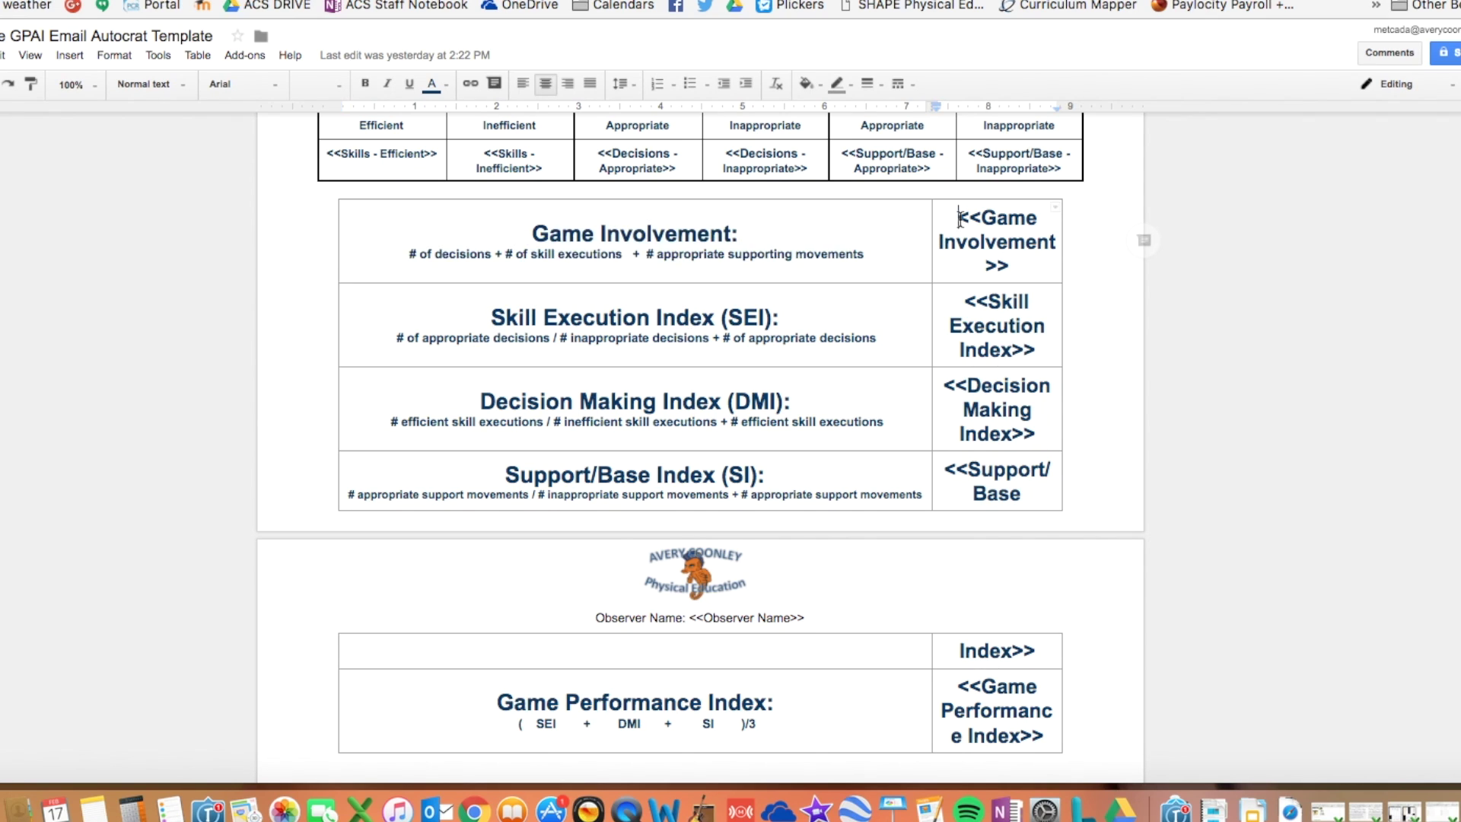
{"action": "left_click_drag", "start_coordinate": [960, 219], "coordinate": [1027, 262]}
{"action": "left_click", "coordinate": [993, 304]}
- Scroll through the remaining template tags and close the document
{"action": "scroll", "coordinate": [997, 388], "scroll_direction": "down", "scroll_amount": 1}
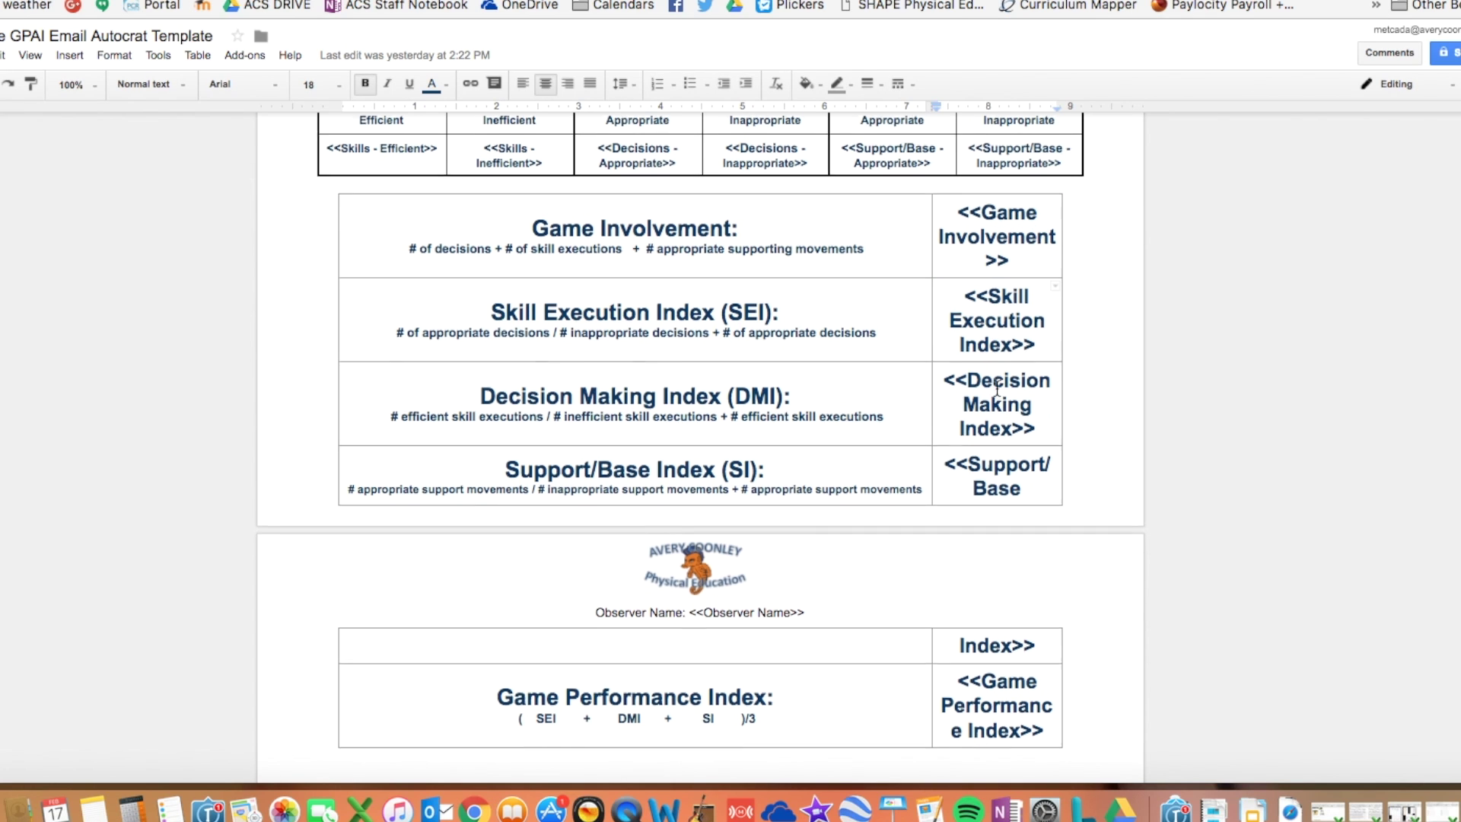
{"action": "scroll", "coordinate": [996, 388], "scroll_direction": "down", "scroll_amount": 2}
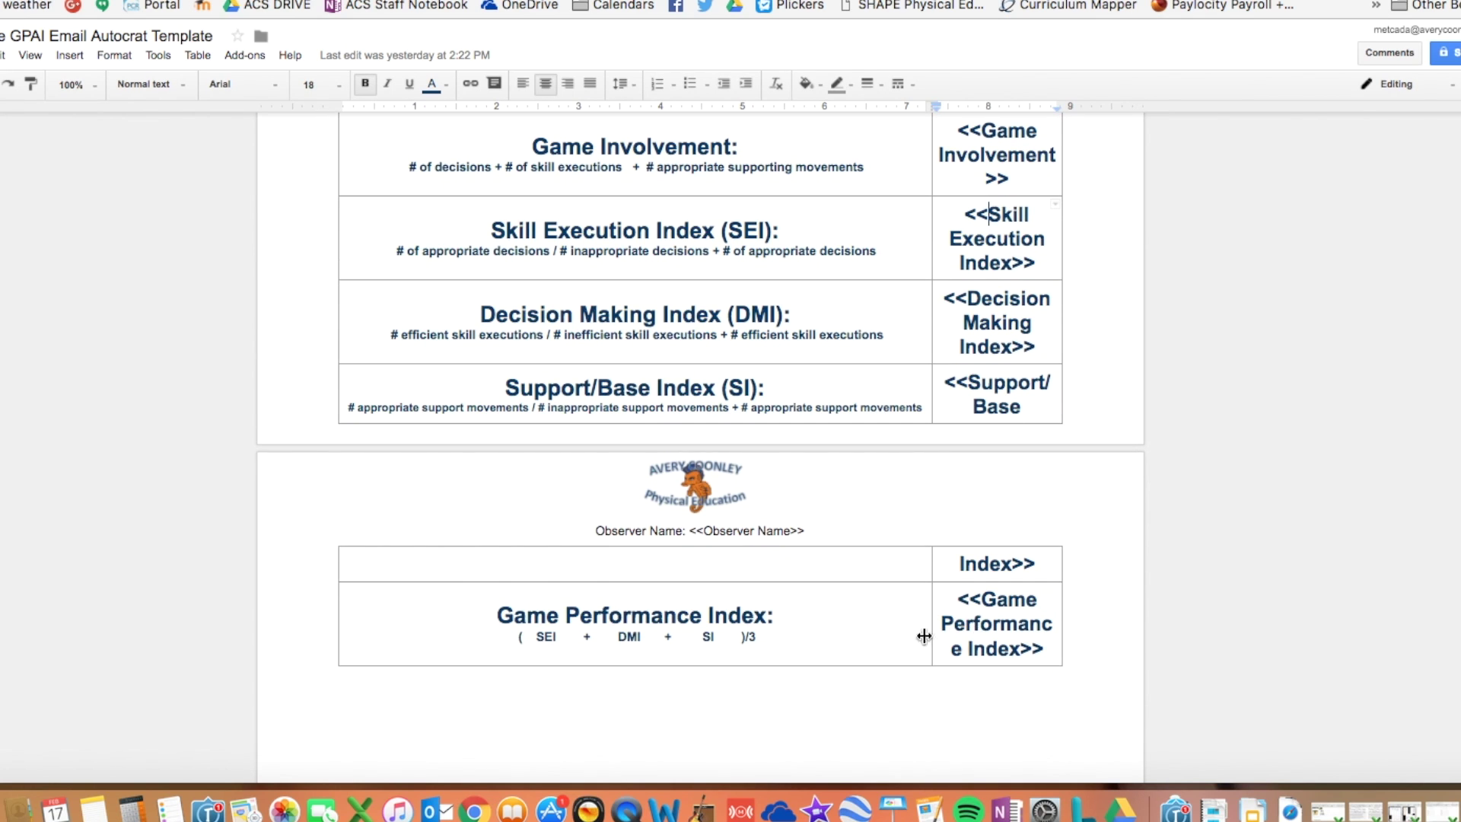
{"action": "scroll", "coordinate": [685, 380], "scroll_direction": "up", "scroll_amount": 5}
{"action": "key", "text": "super+w"}
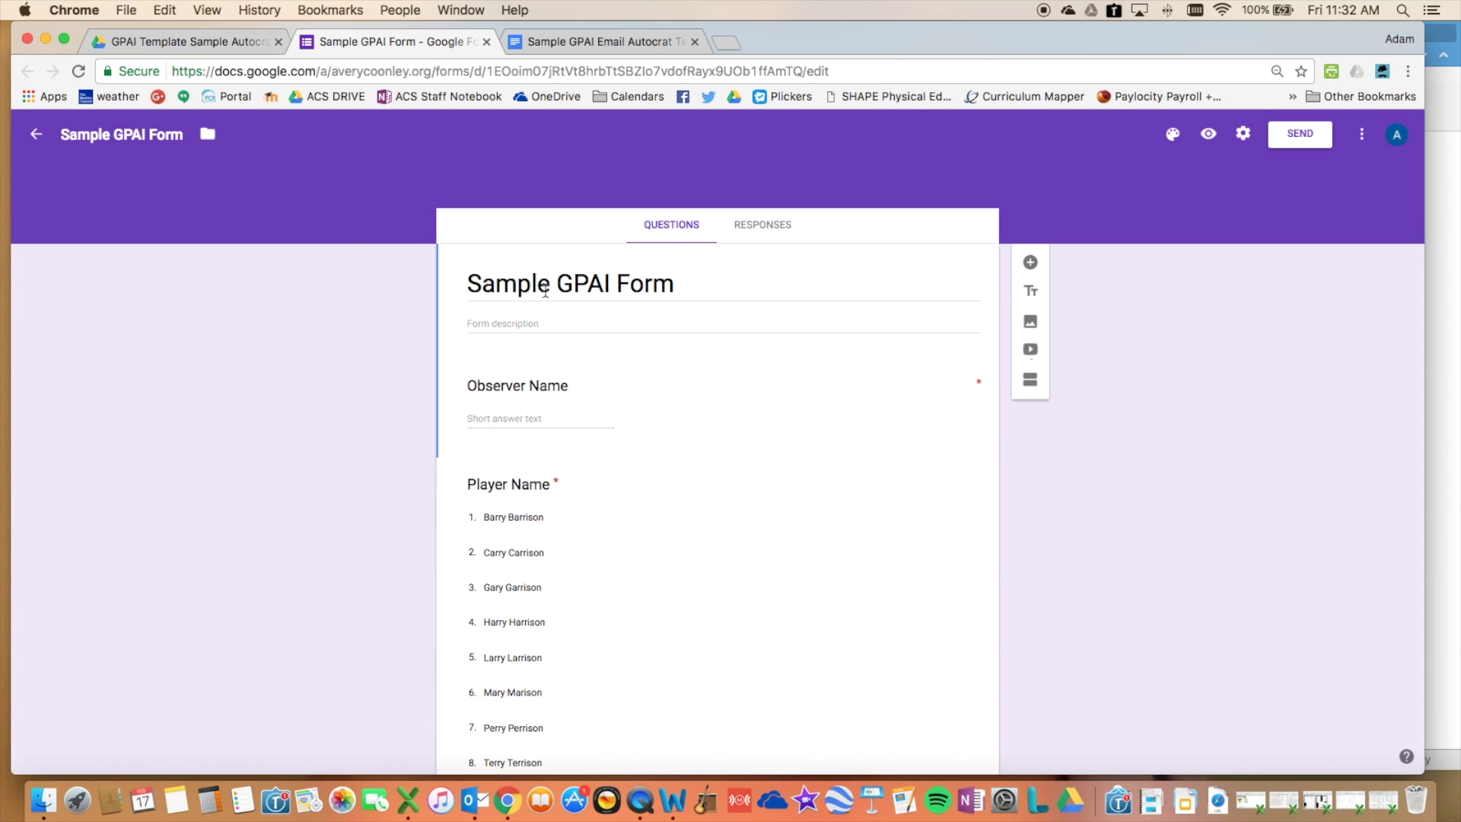
{"action": "left_click", "coordinate": [522, 389]}
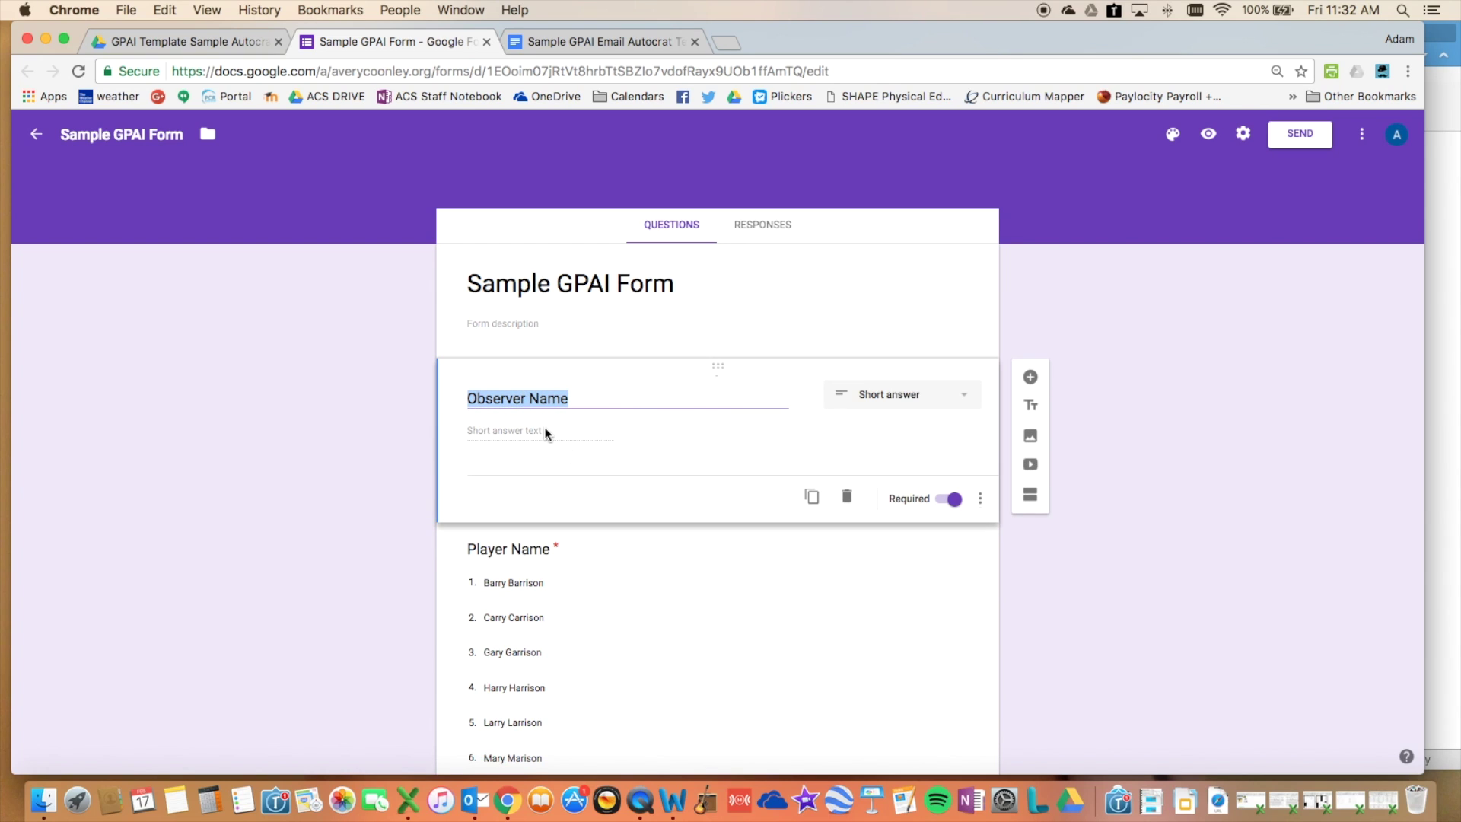
{"action": "left_click", "coordinate": [533, 432]}
{"action": "scroll", "coordinate": [359, 444], "scroll_direction": "down", "scroll_amount": 2}
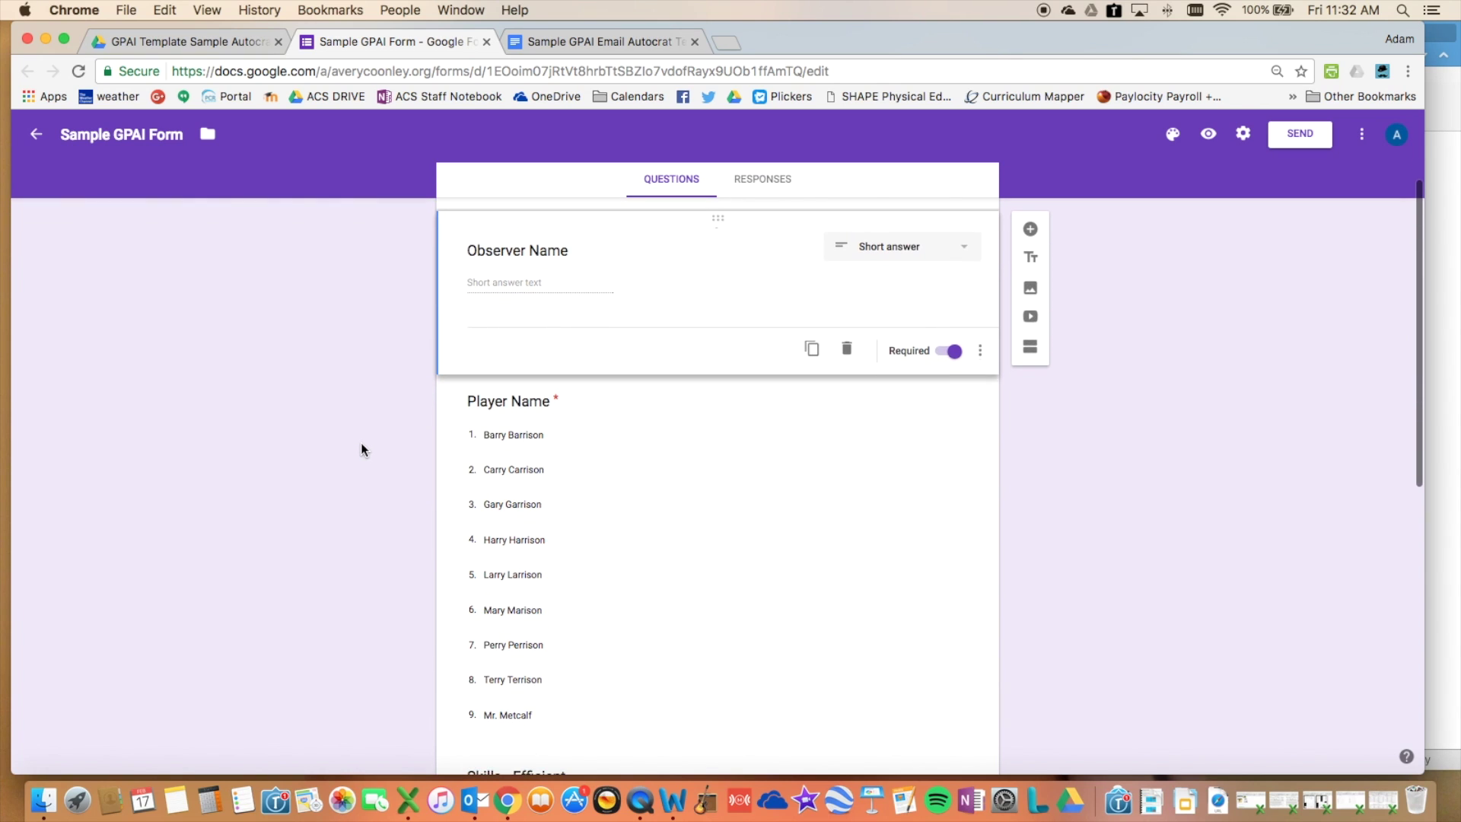
{"action": "left_click", "coordinate": [479, 402]}
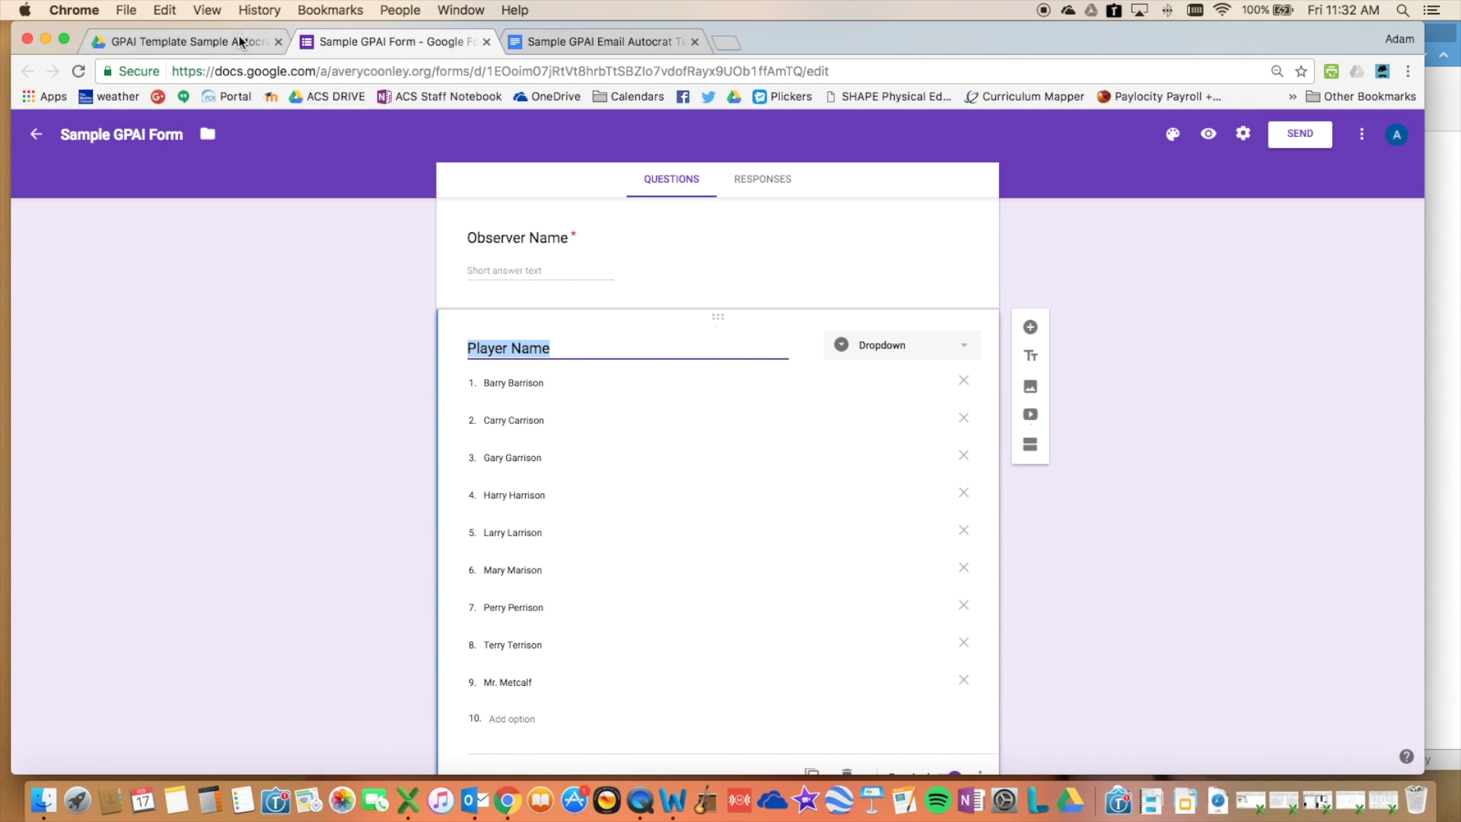
{"action": "scroll", "coordinate": [392, 380], "scroll_direction": "down", "scroll_amount": 5}
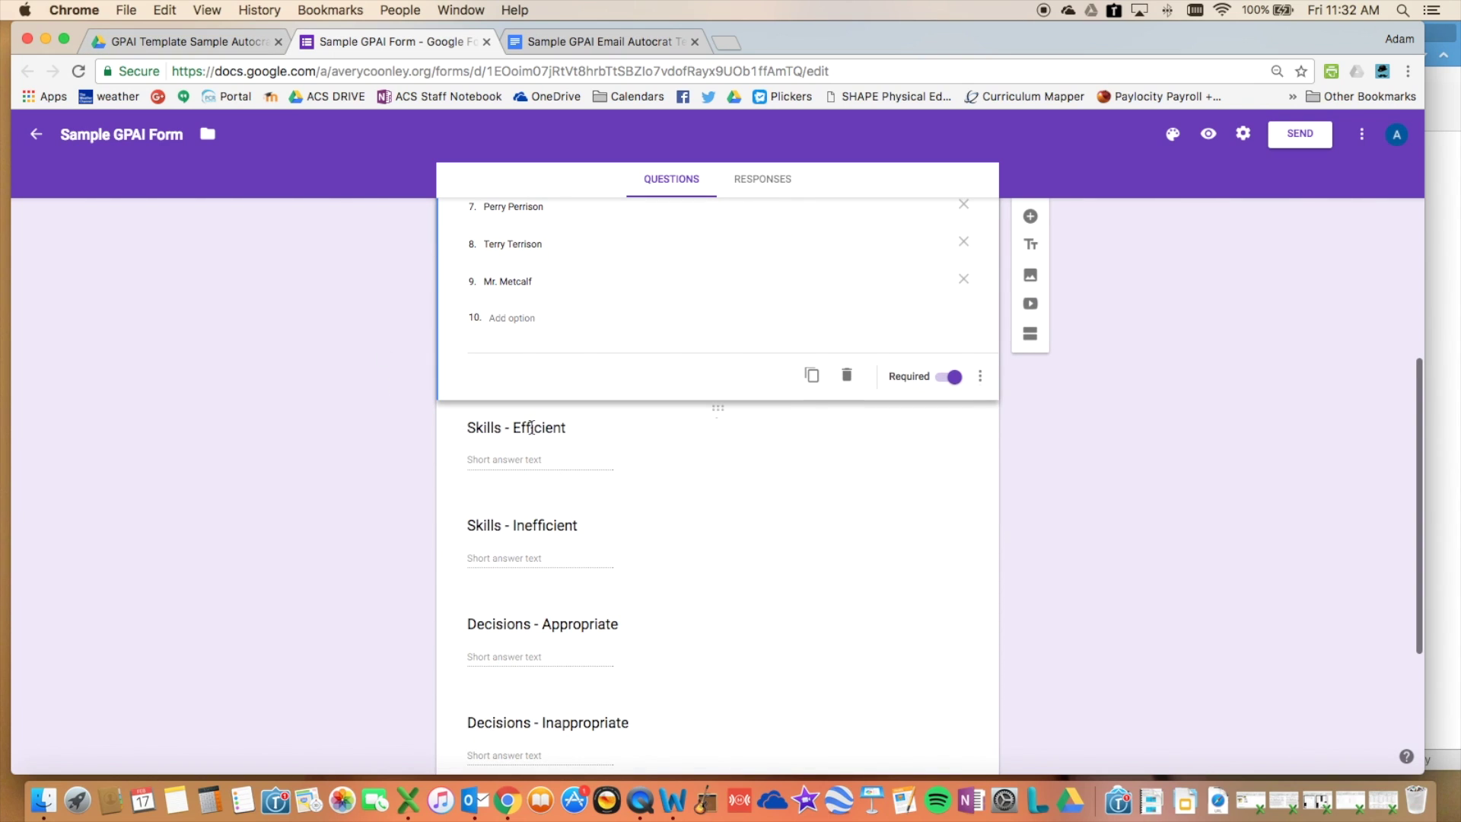
{"action": "left_click", "coordinate": [531, 427]}
{"action": "scroll", "coordinate": [559, 502], "scroll_direction": "down", "scroll_amount": 3}
{"action": "scroll", "coordinate": [559, 499], "scroll_direction": "up", "scroll_amount": 2}
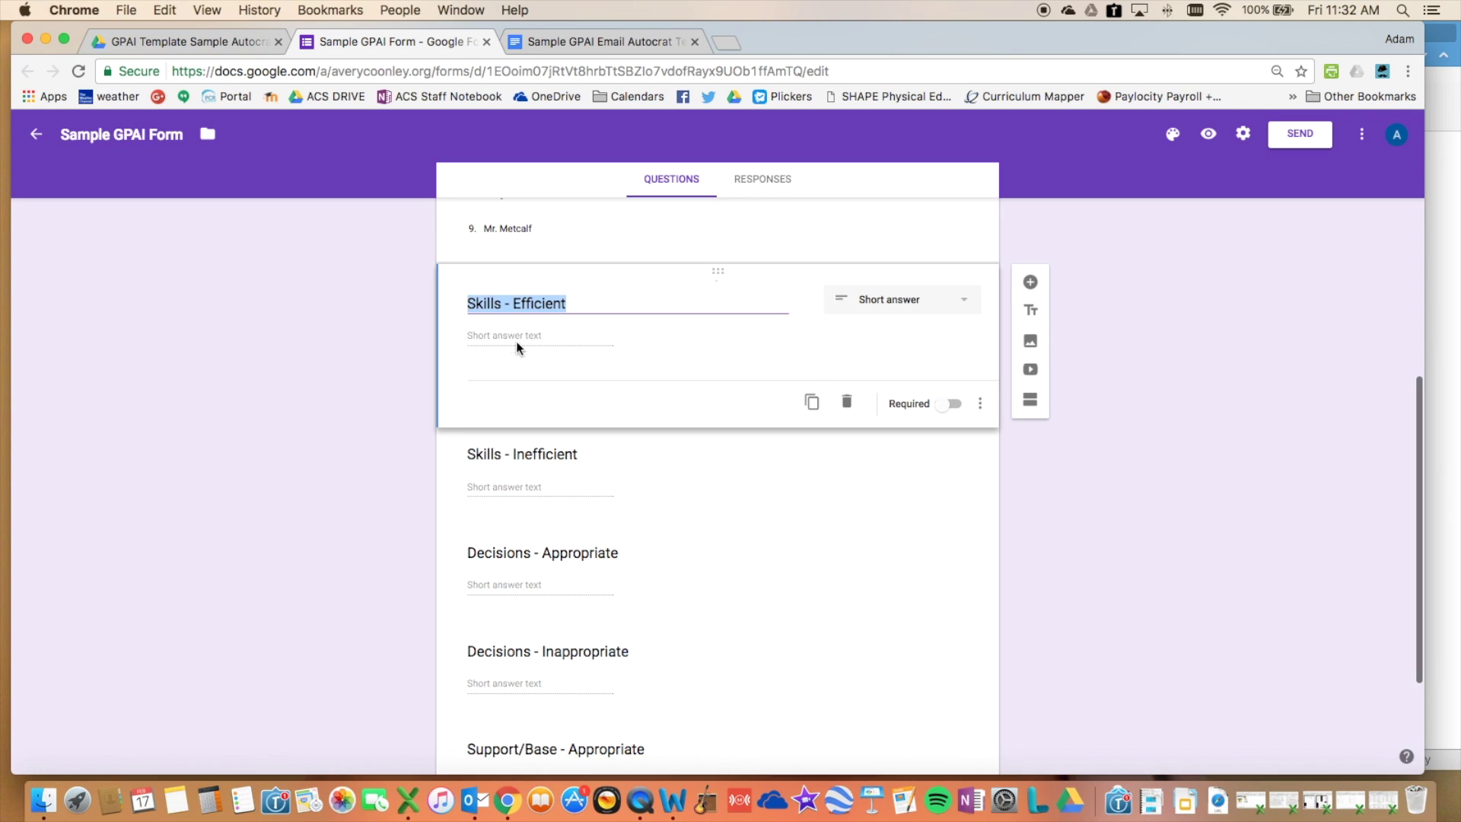
{"action": "scroll", "coordinate": [572, 585], "scroll_direction": "down", "scroll_amount": 1}
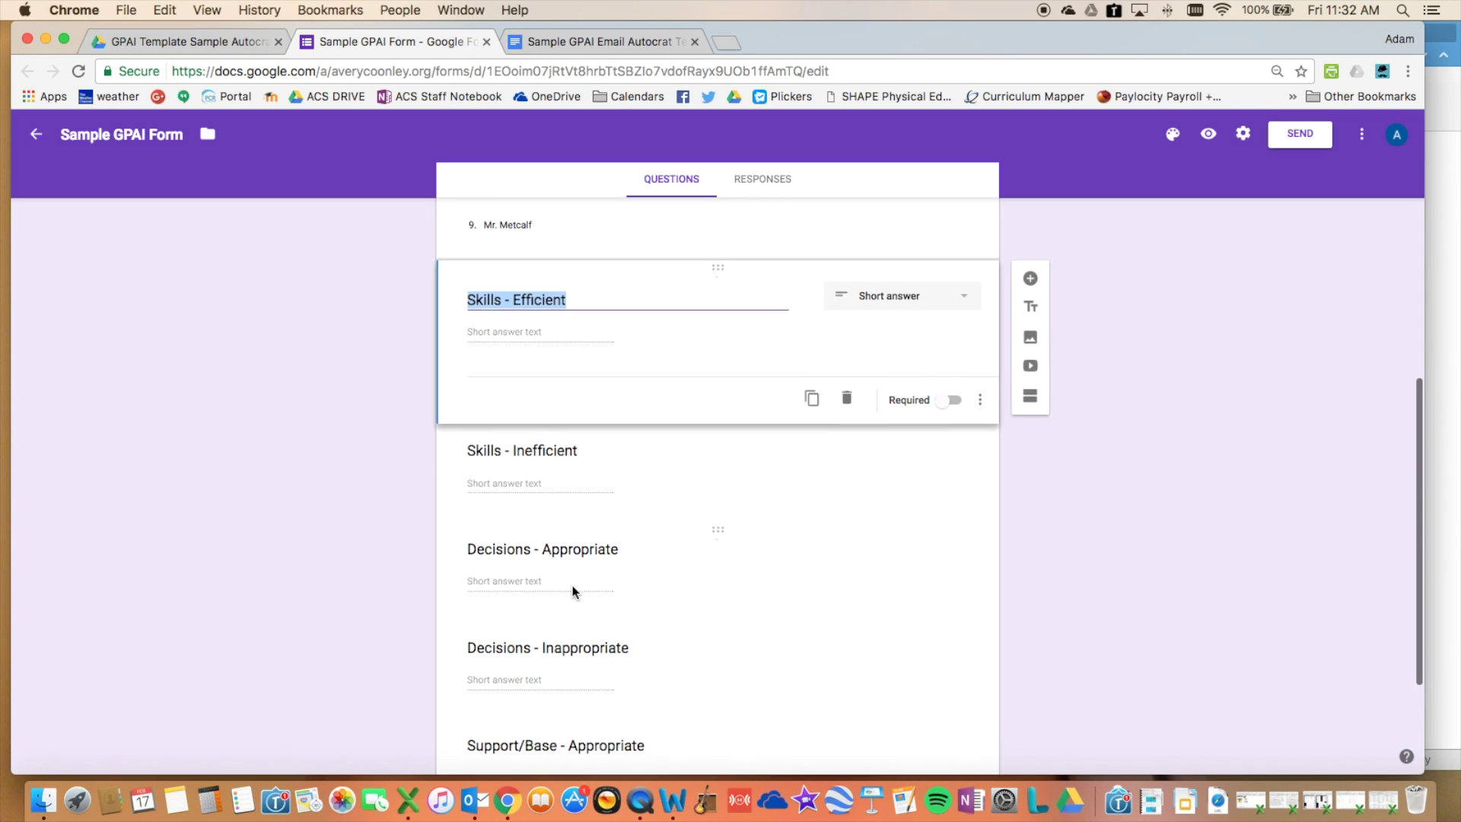
{"action": "scroll", "coordinate": [573, 585], "scroll_direction": "down", "scroll_amount": 2}
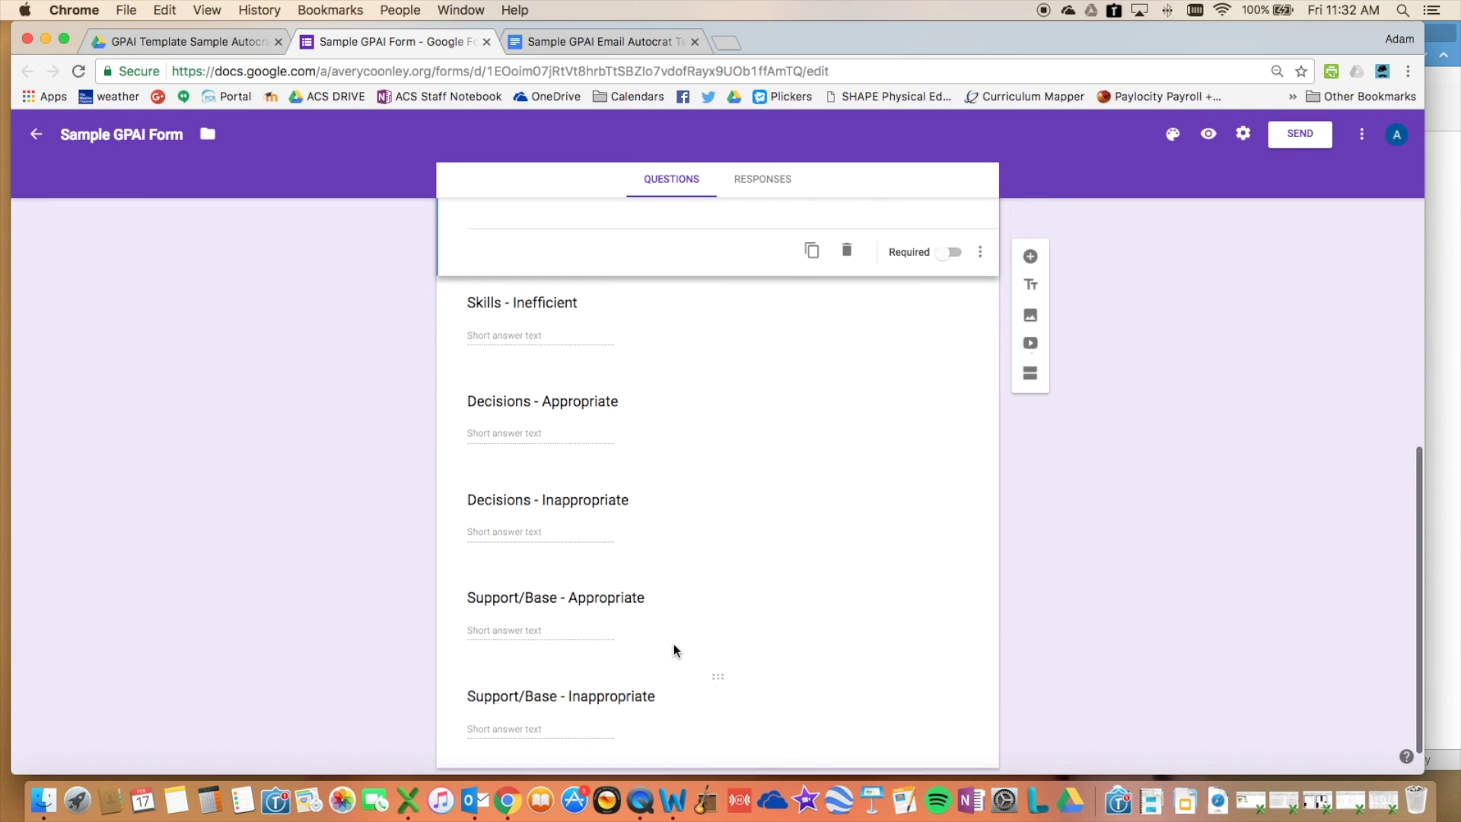
{"action": "scroll", "coordinate": [673, 644], "scroll_direction": "up", "scroll_amount": 3}
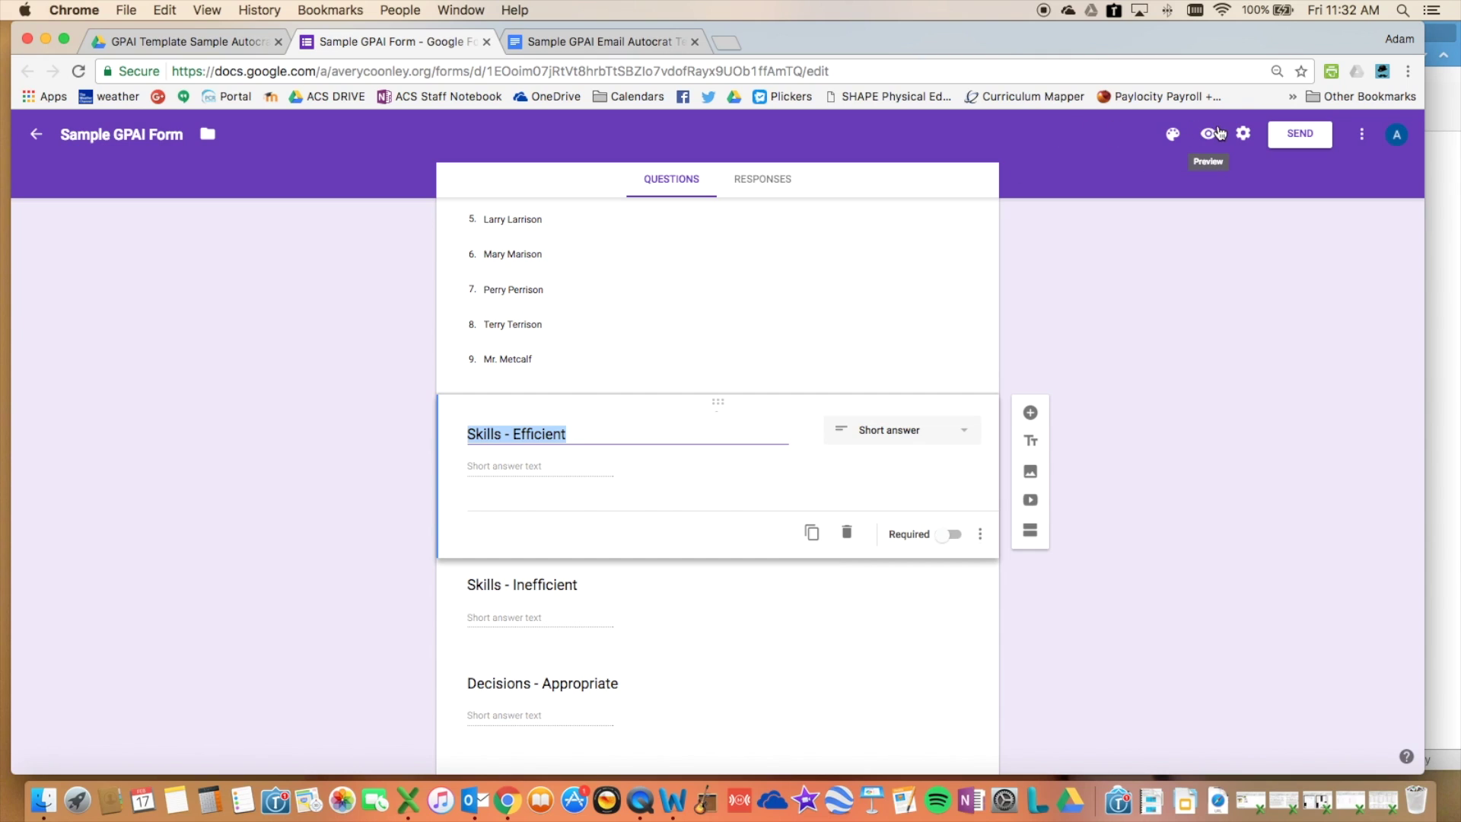
- Preview the live form, enter the observer's name and choose the last player
{"action": "left_click", "coordinate": [1209, 137]}
{"action": "scroll", "coordinate": [562, 391], "scroll_direction": "down", "scroll_amount": 2}
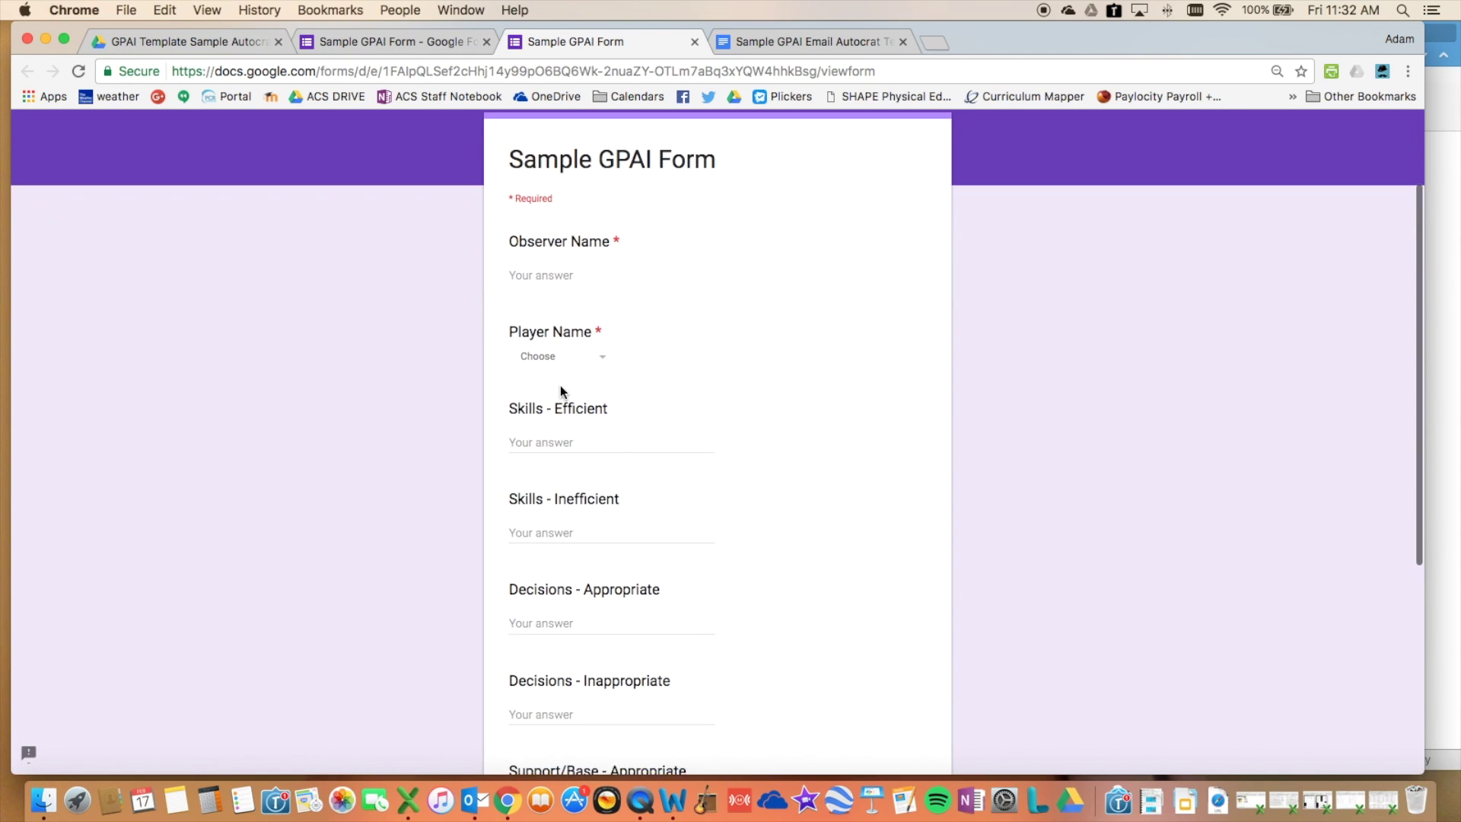
{"action": "left_click", "coordinate": [563, 289]}
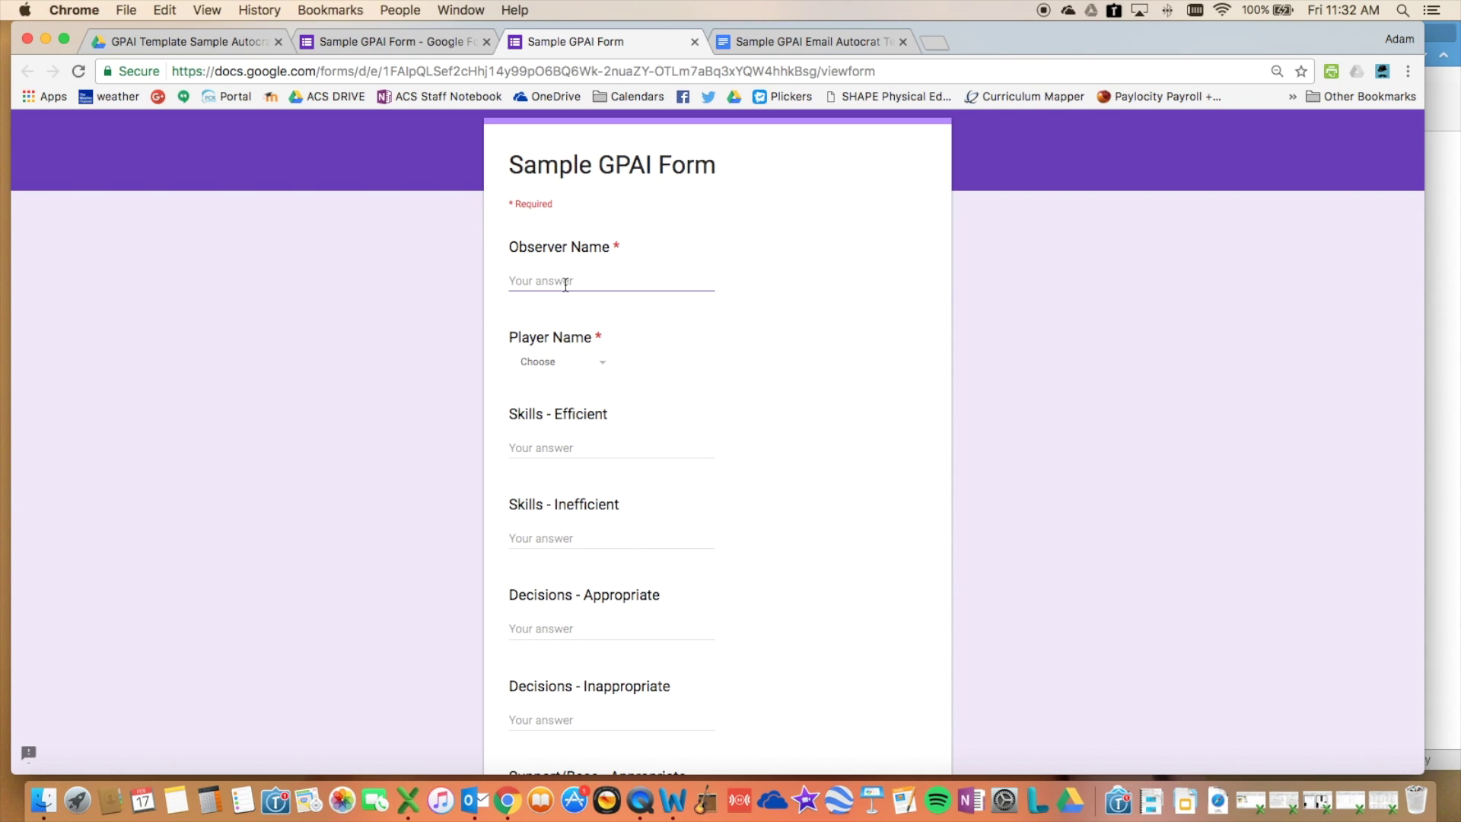
{"action": "type", "text": "adam"}
{"action": "key", "text": "Tab"}
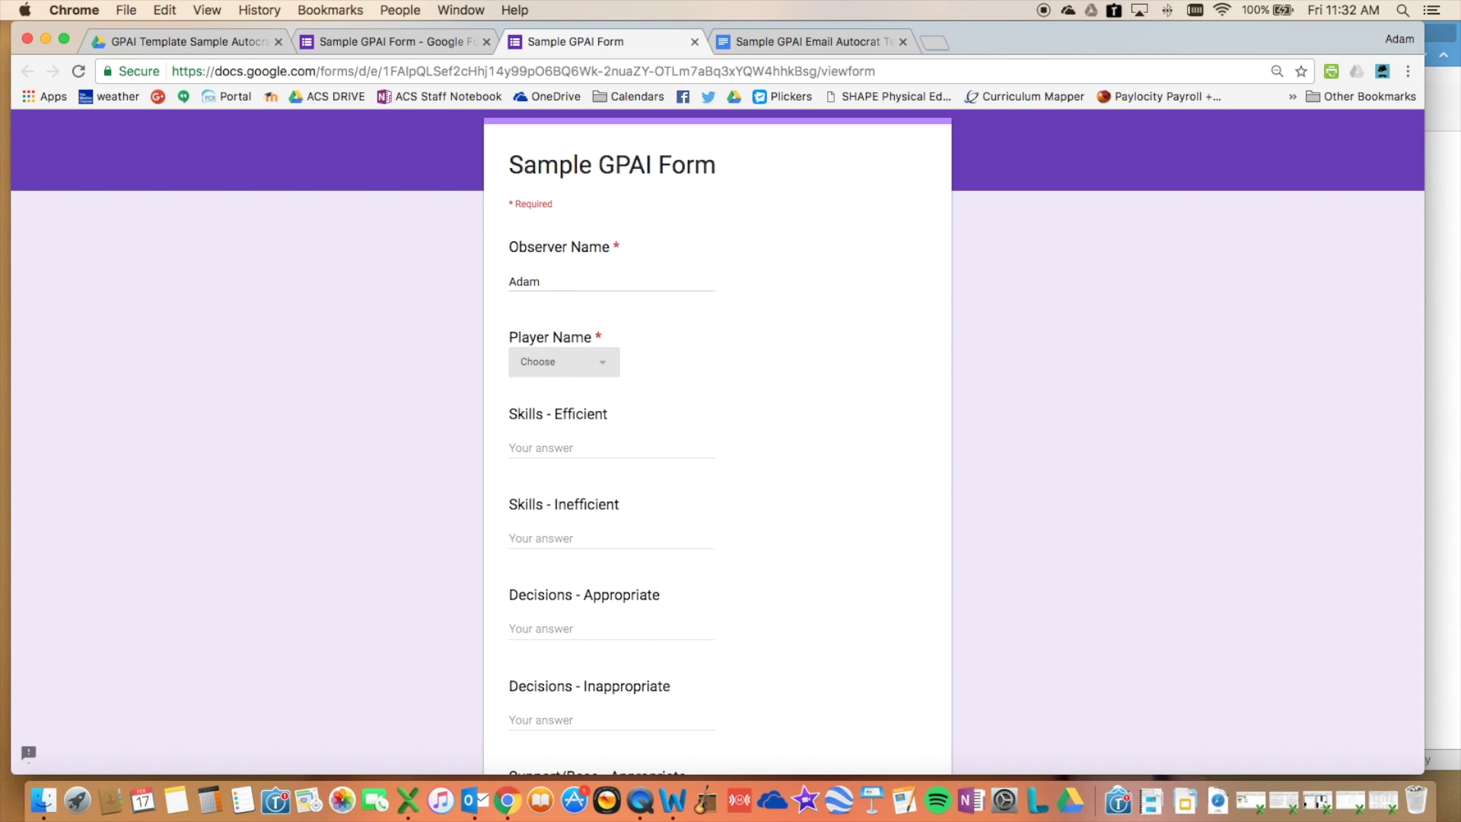
{"action": "left_click", "coordinate": [601, 371]}
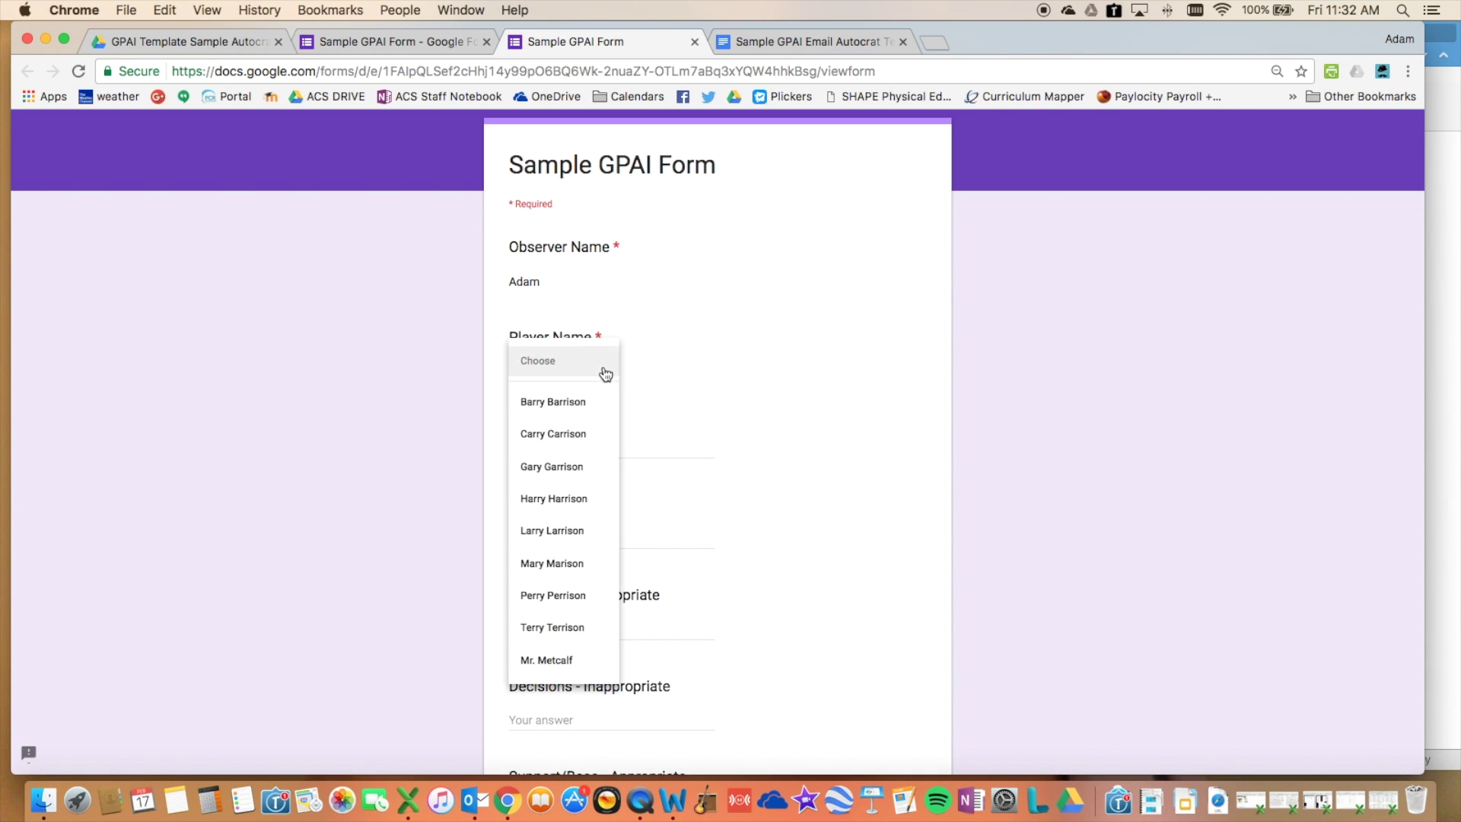
{"action": "left_click", "coordinate": [556, 662]}
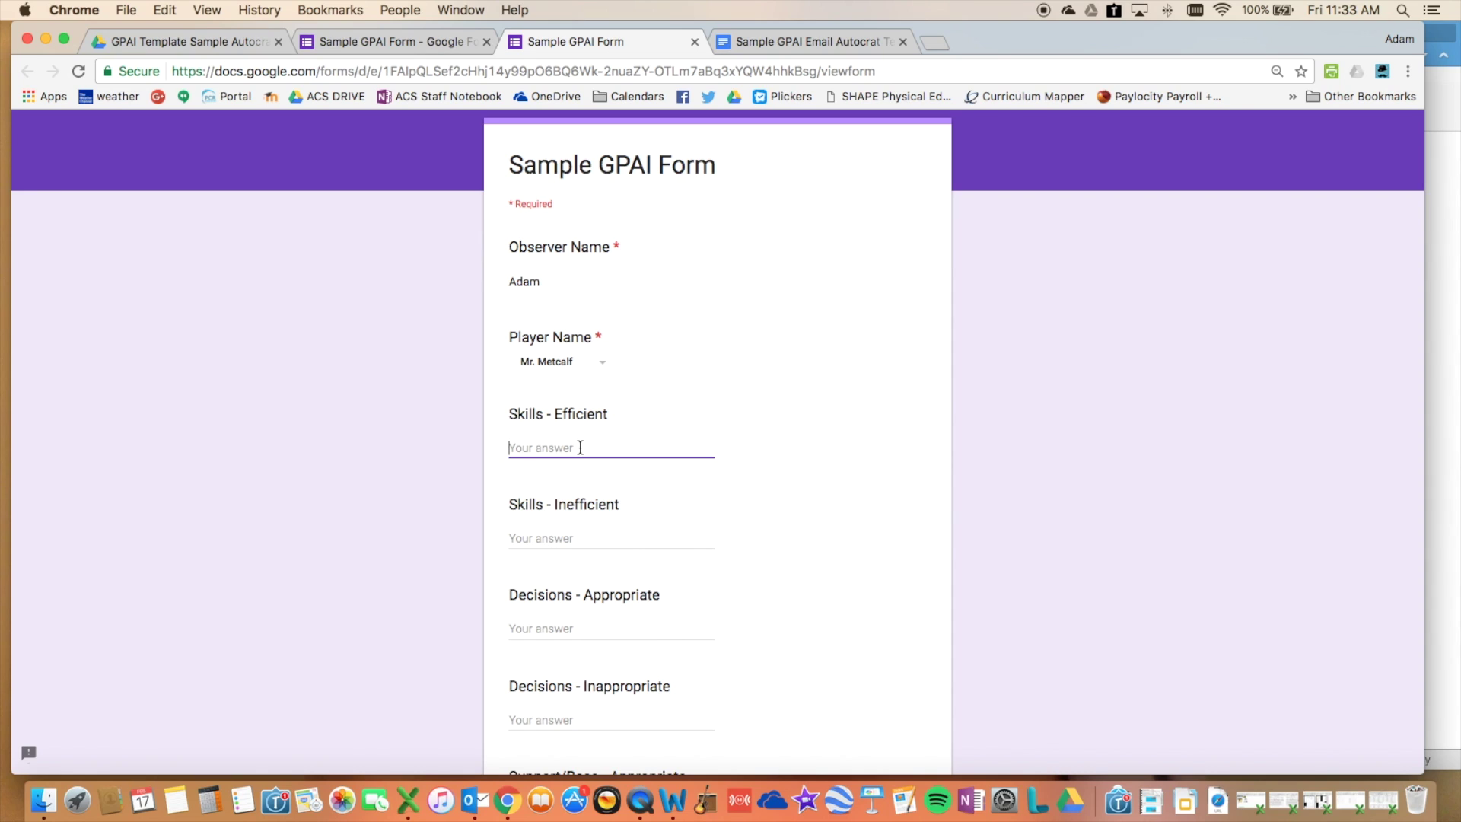
- Enter scores 5, 1, 6, 2 and 6 and submit the test response
{"action": "type", "text": "5"}
{"action": "key", "text": "Tab"}
{"action": "type", "text": "1"}
{"action": "key", "text": "Tab"}
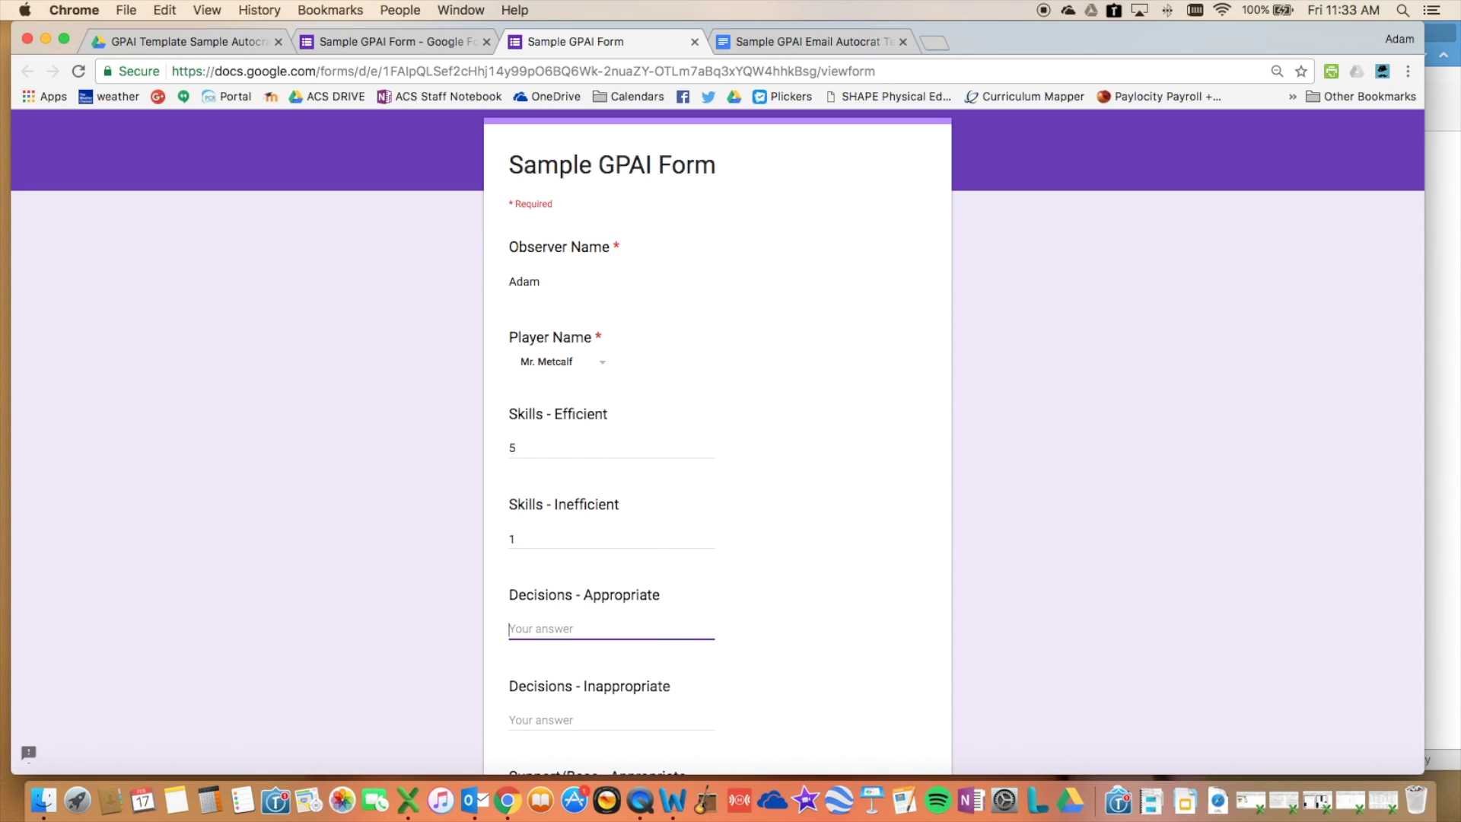
{"action": "type", "text": "6"}
{"action": "key", "text": "Tab"}
{"action": "type", "text": "2"}
{"action": "key", "text": "Tab"}
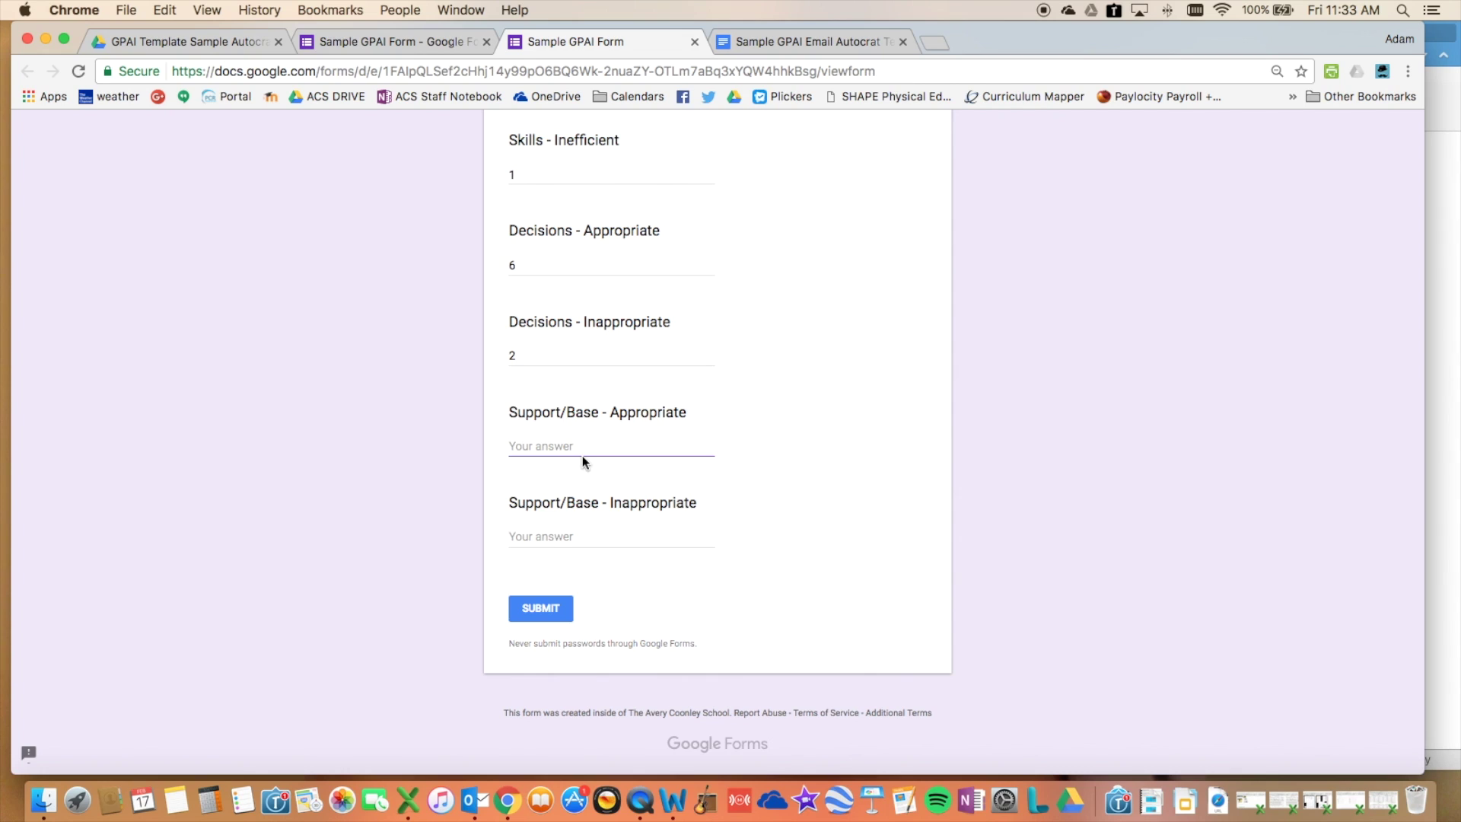
{"action": "type", "text": "6"}
{"action": "key", "text": "Tab"}
{"action": "left_click", "coordinate": [560, 625]}
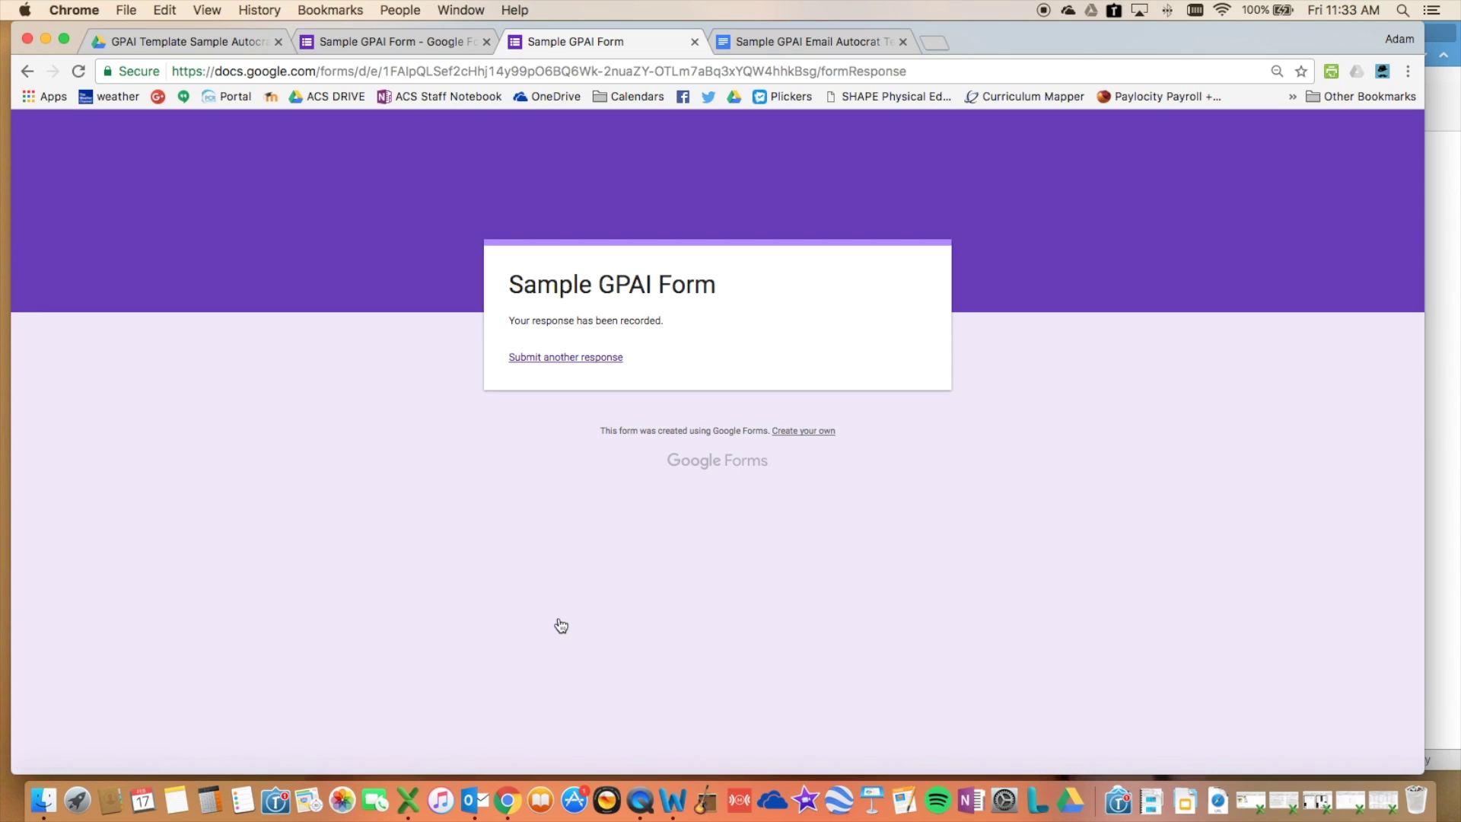
{"action": "left_click", "coordinate": [218, 46]}
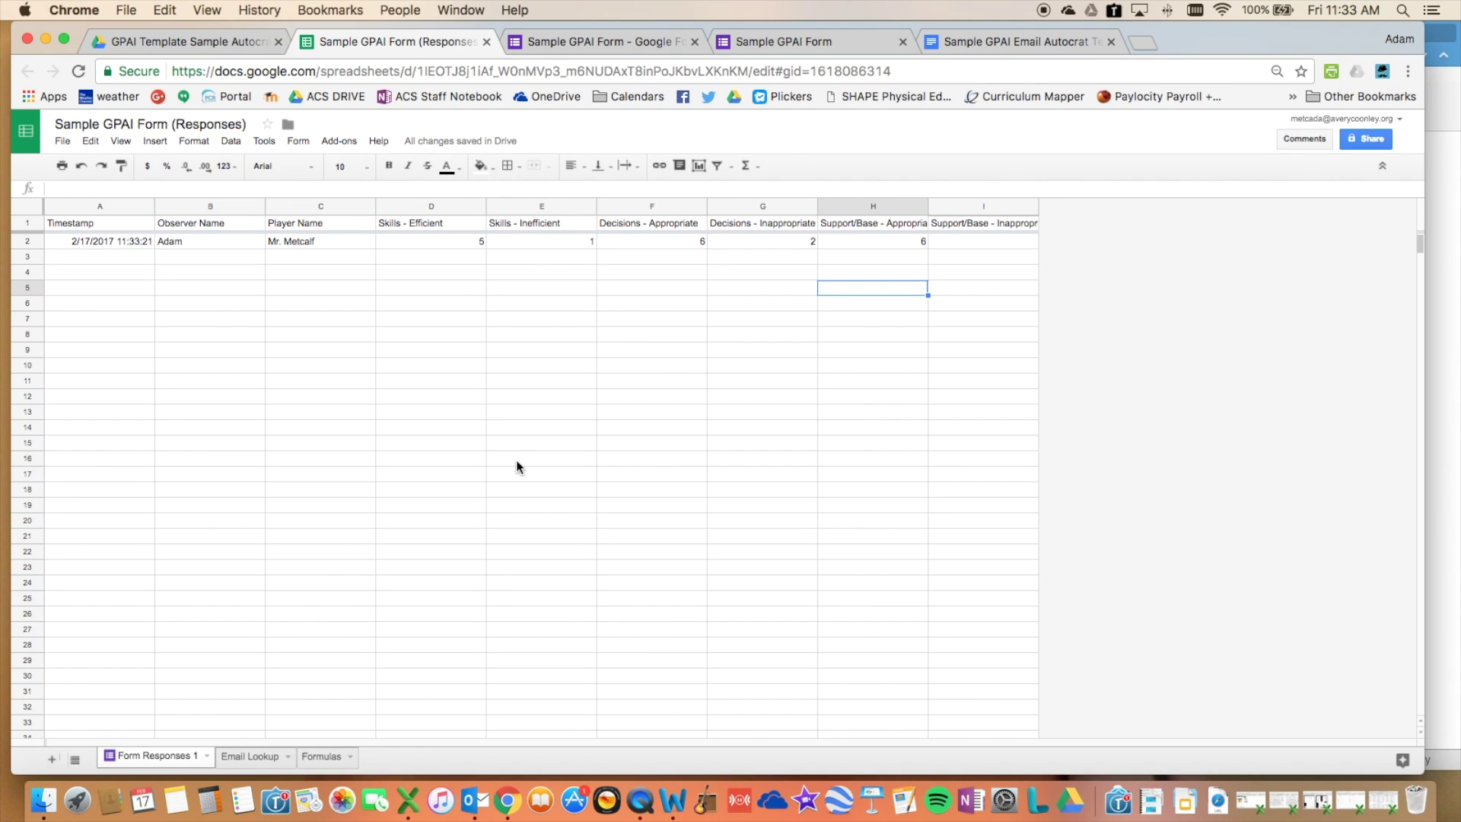
- On the Formulas sheet, inspect J2's =if(isblank(D2),0,D2) formula, leaving it unchanged
{"action": "left_click", "coordinate": [310, 761]}
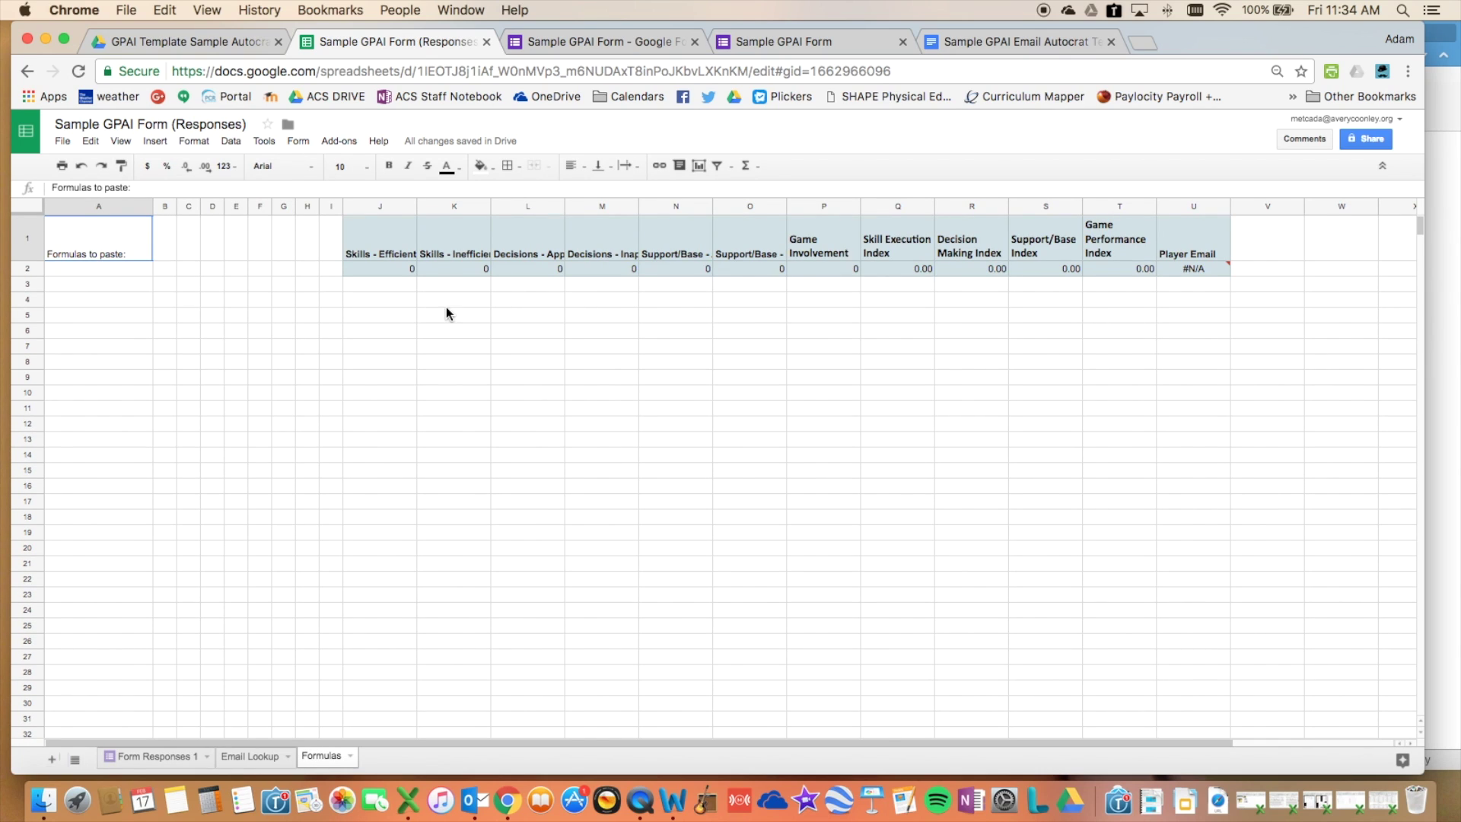
{"action": "left_click", "coordinate": [380, 272]}
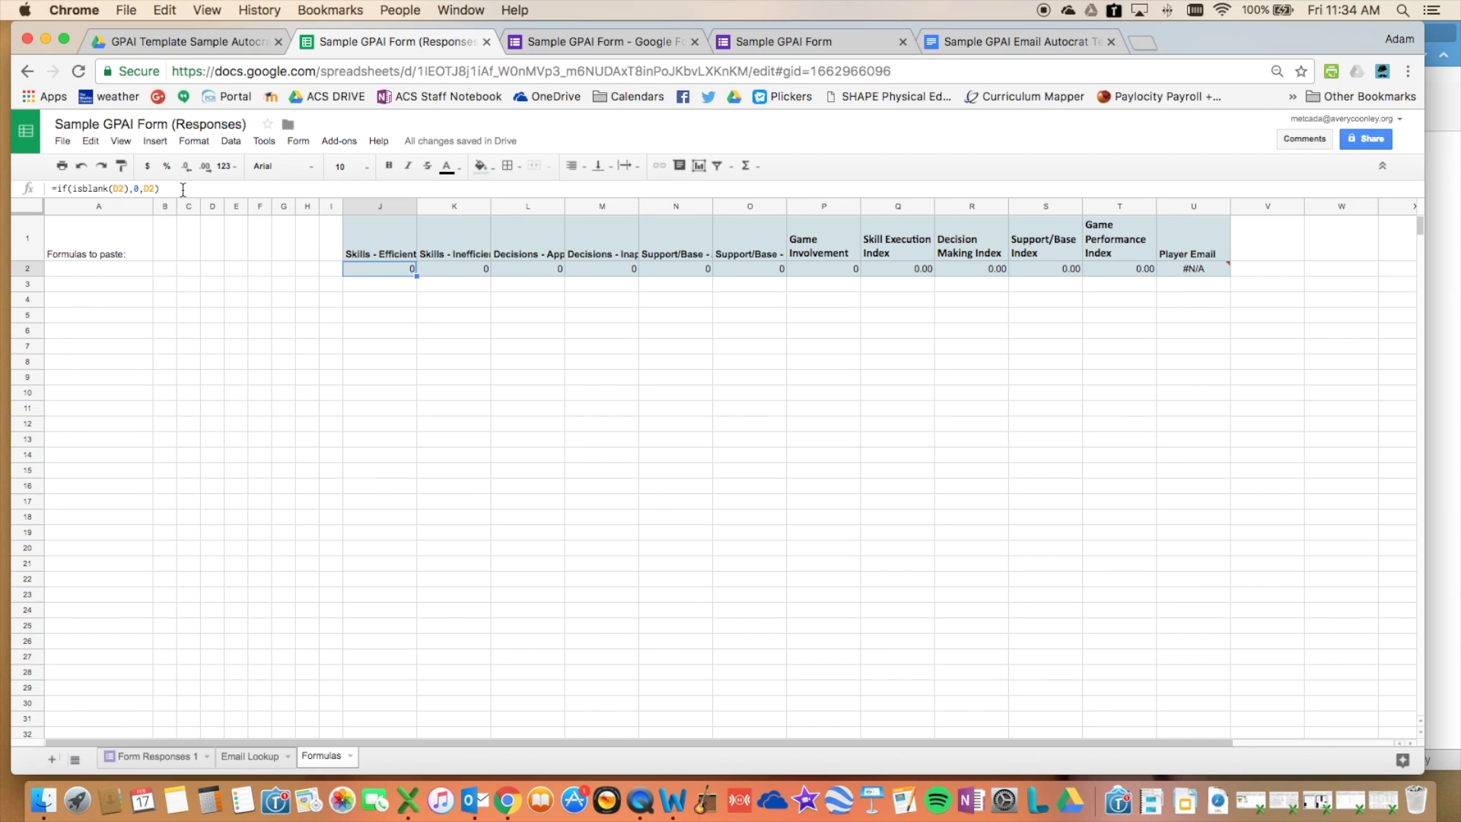
{"action": "left_click", "coordinate": [61, 185]}
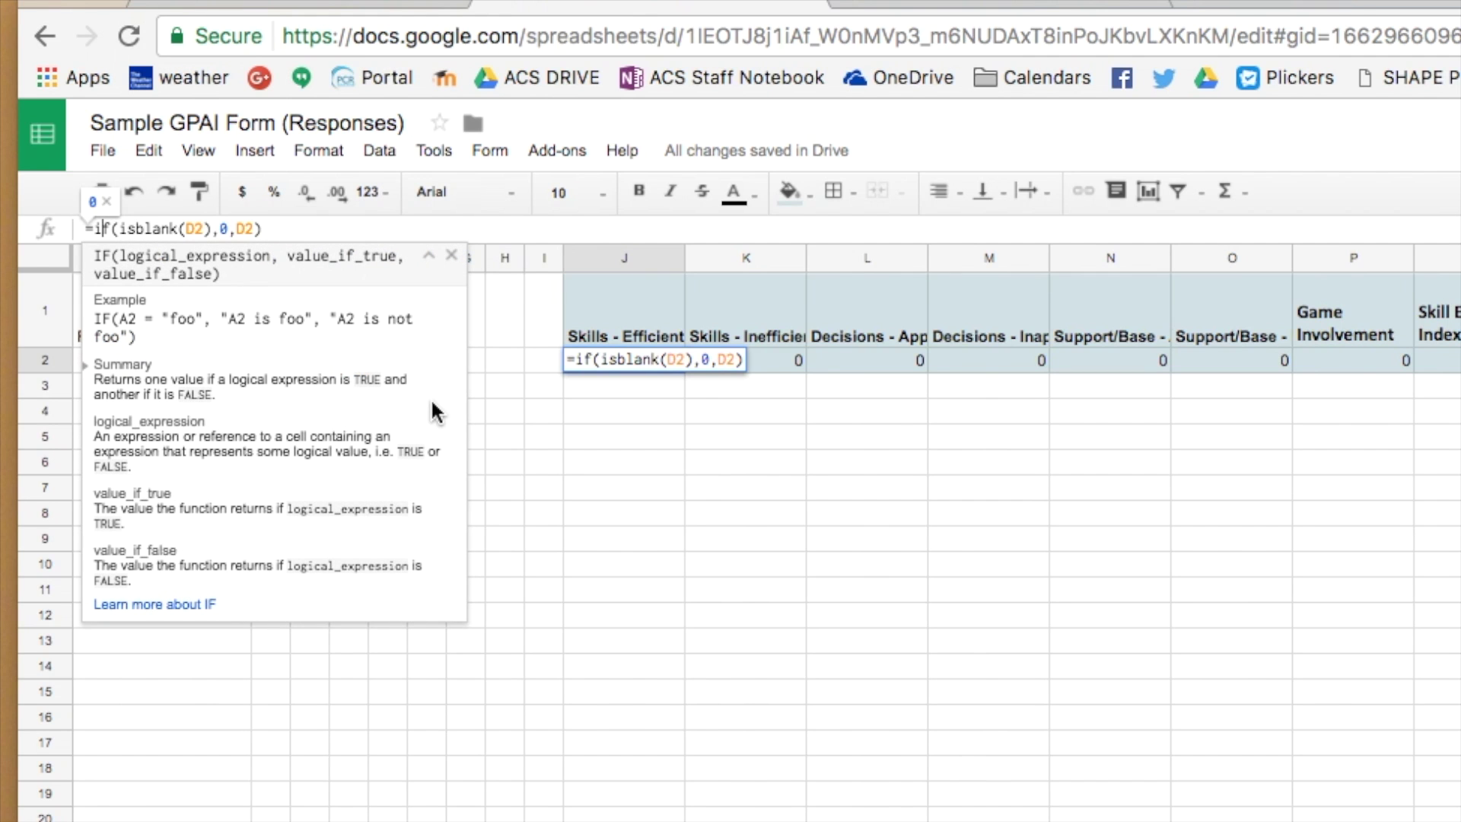
{"action": "key", "text": "Return"}
{"action": "left_click", "coordinate": [607, 364]}
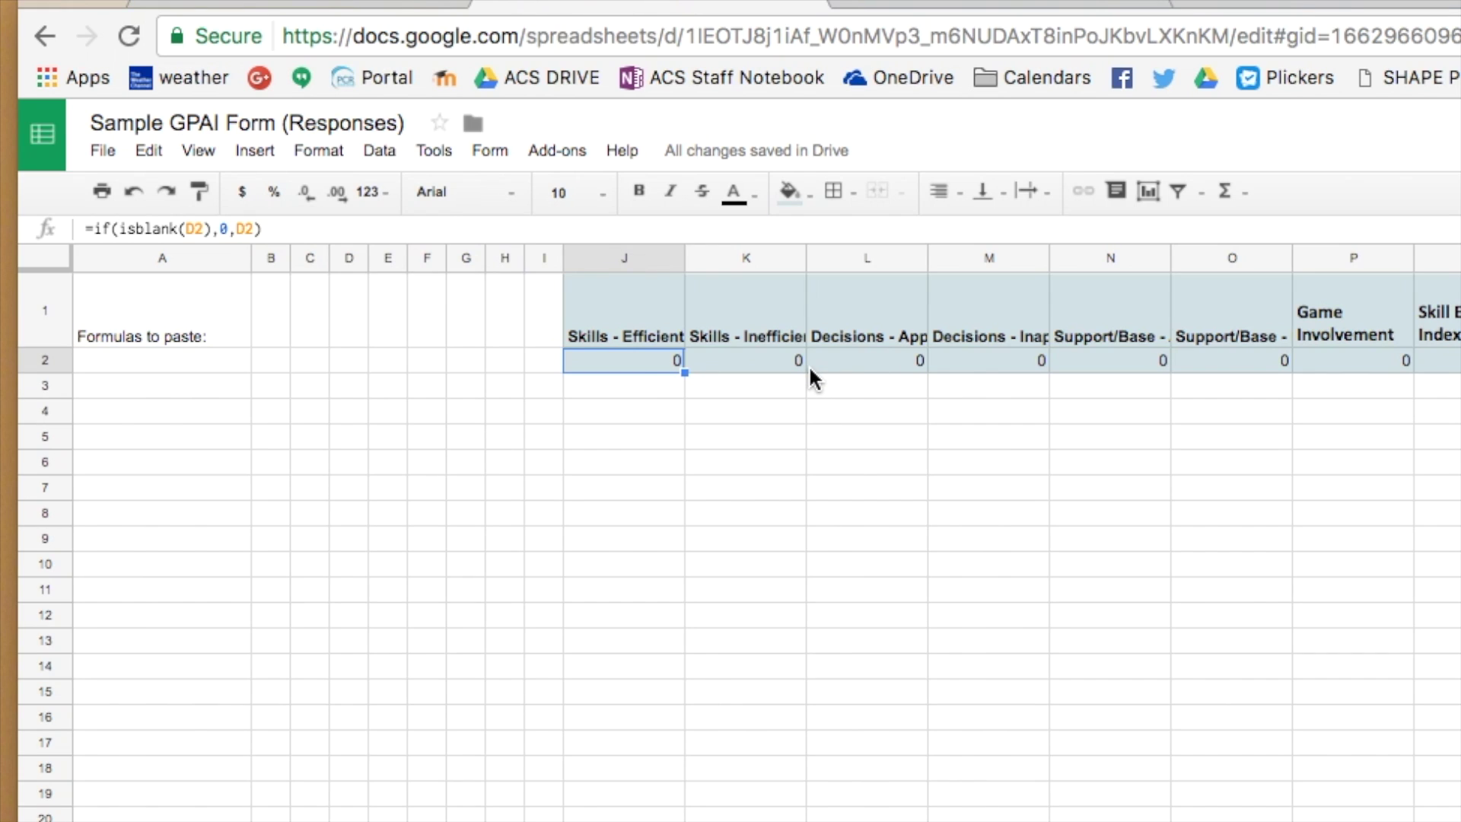
{"action": "left_click", "coordinate": [656, 320]}
{"action": "key", "text": "ctrl+shift+Right"}
{"action": "key", "text": "shift+Down"}
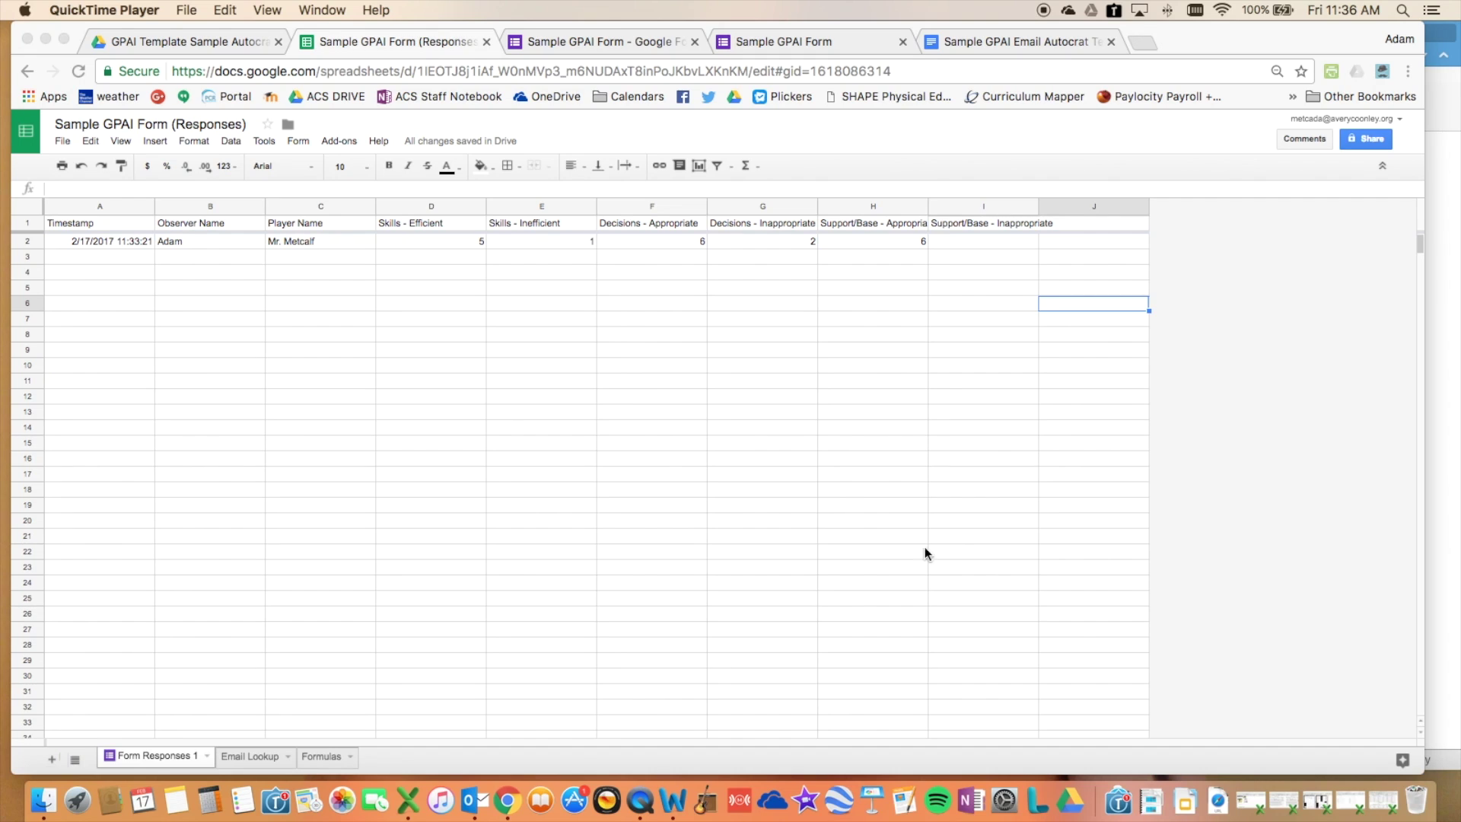
{"action": "left_click", "coordinate": [1067, 221]}
{"action": "left_click", "coordinate": [1067, 221]}
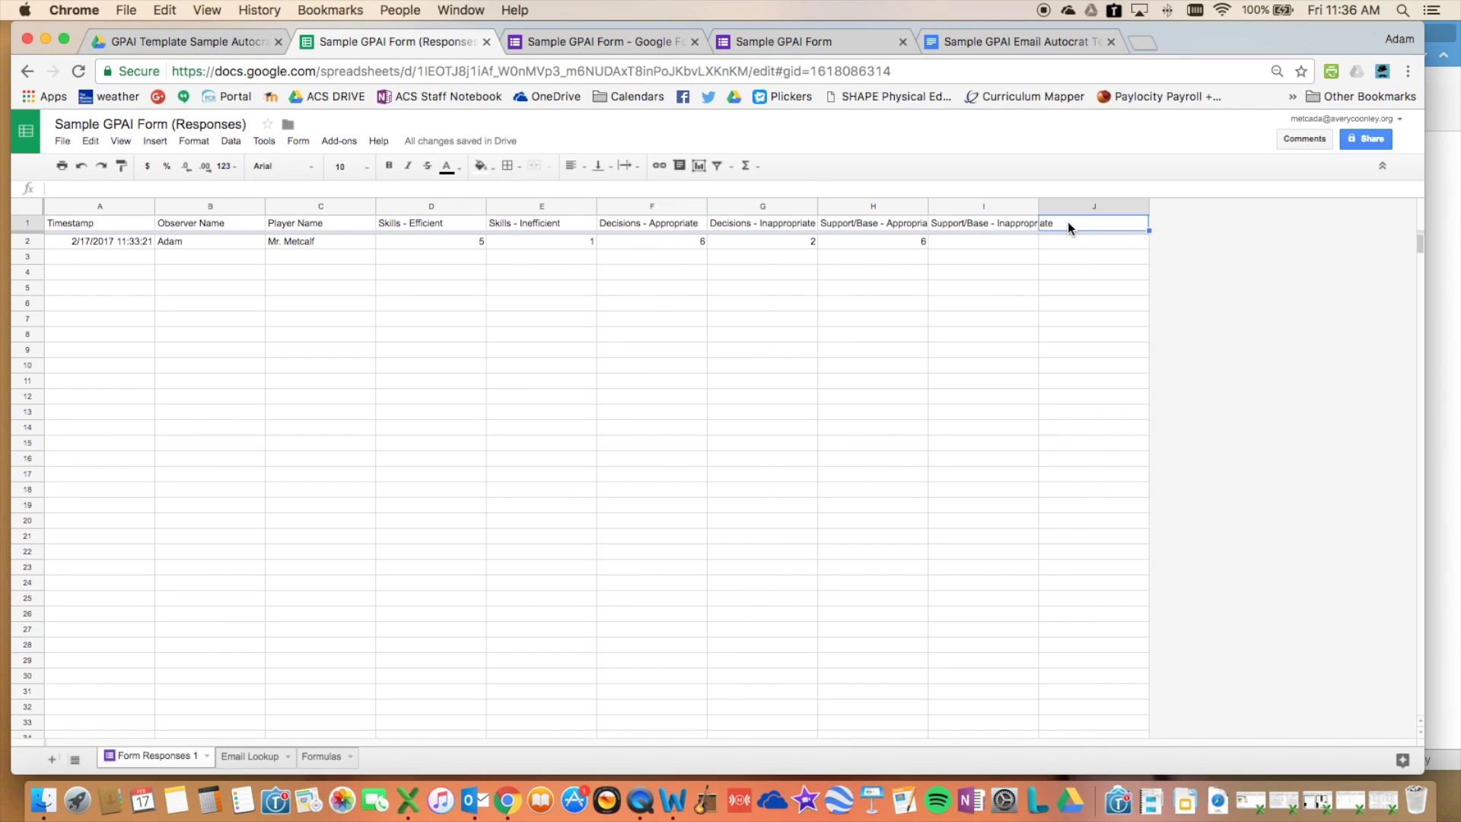
{"action": "right_click", "coordinate": [1066, 222]}
{"action": "left_click", "coordinate": [1101, 280]}
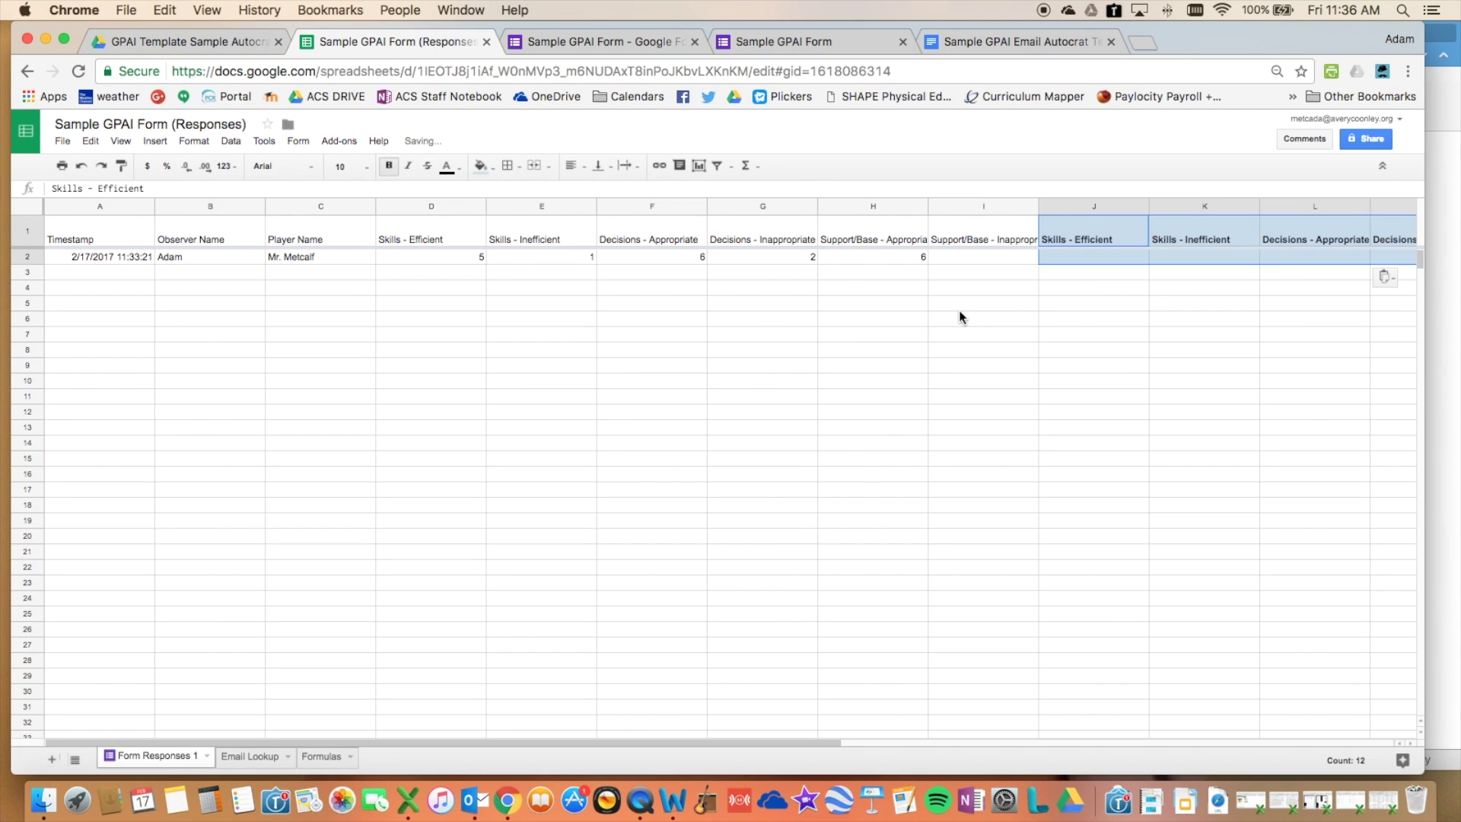
{"action": "key", "text": "ctrl+b"}
{"action": "scroll", "coordinate": [955, 308], "scroll_direction": "right", "scroll_amount": 3}
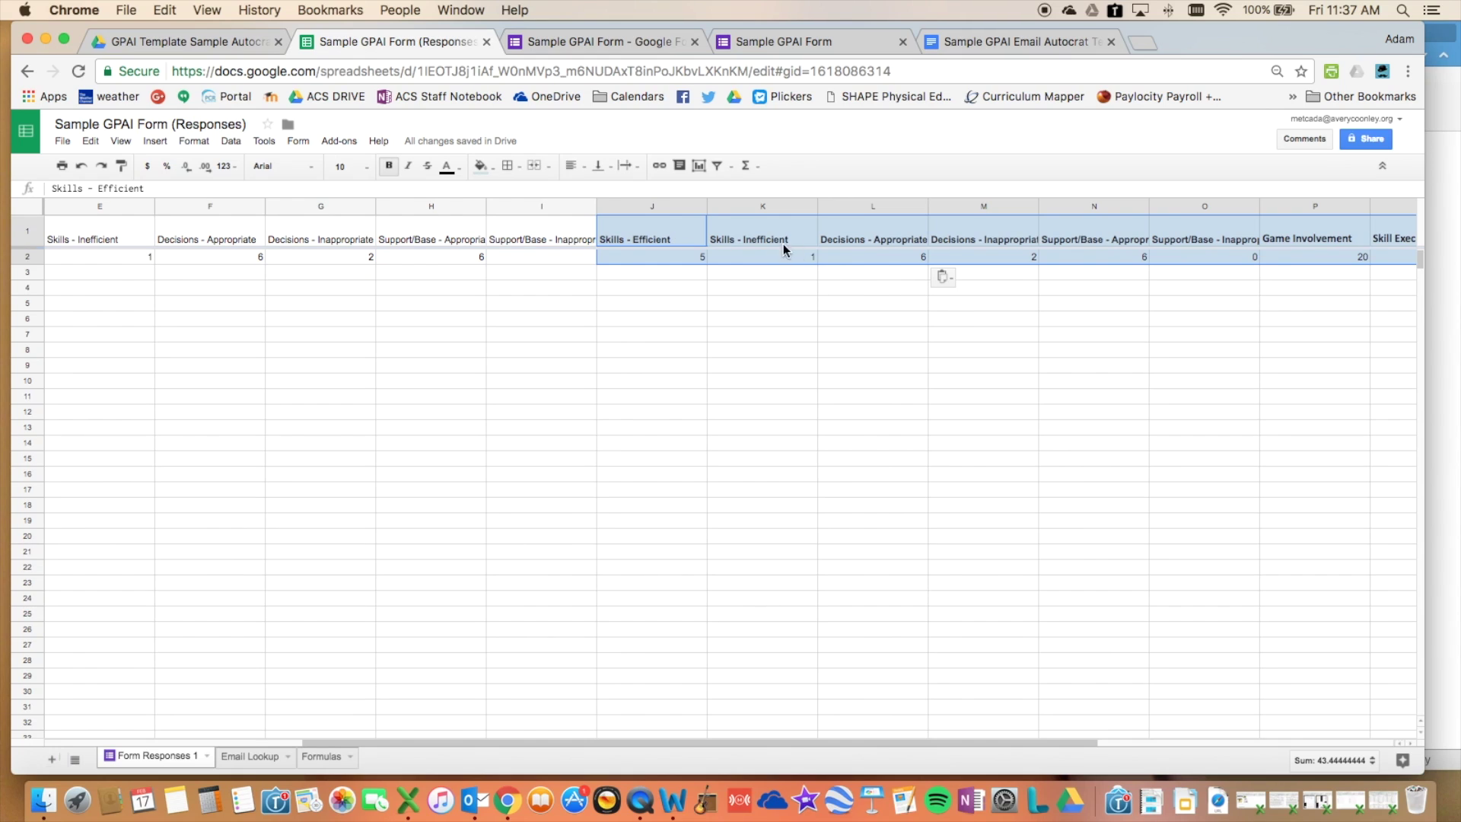
{"action": "left_click", "coordinate": [642, 257]}
{"action": "double_click", "coordinate": [642, 257]}
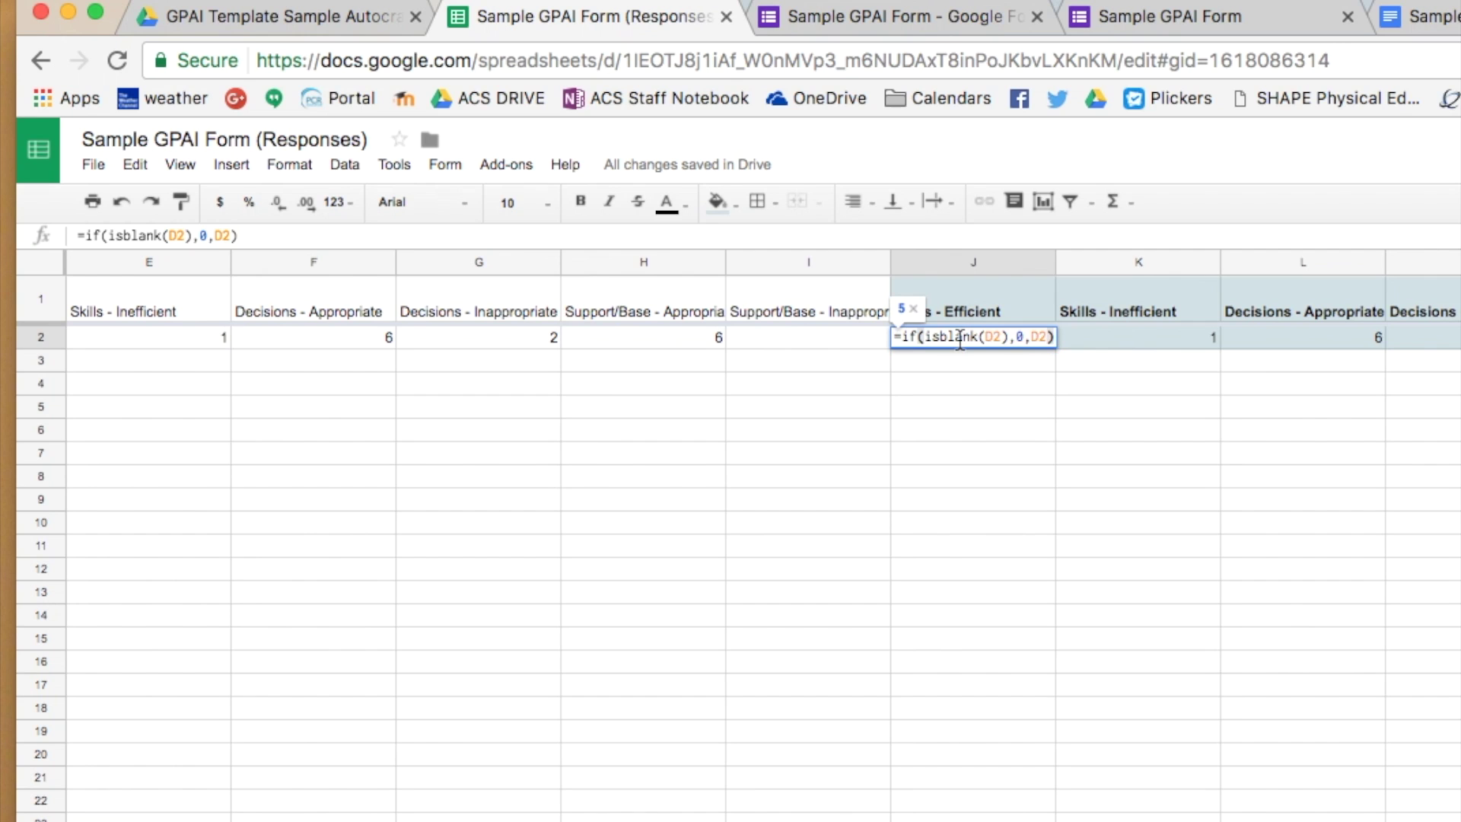
{"action": "scroll", "coordinate": [880, 412], "scroll_direction": "left", "scroll_amount": 4}
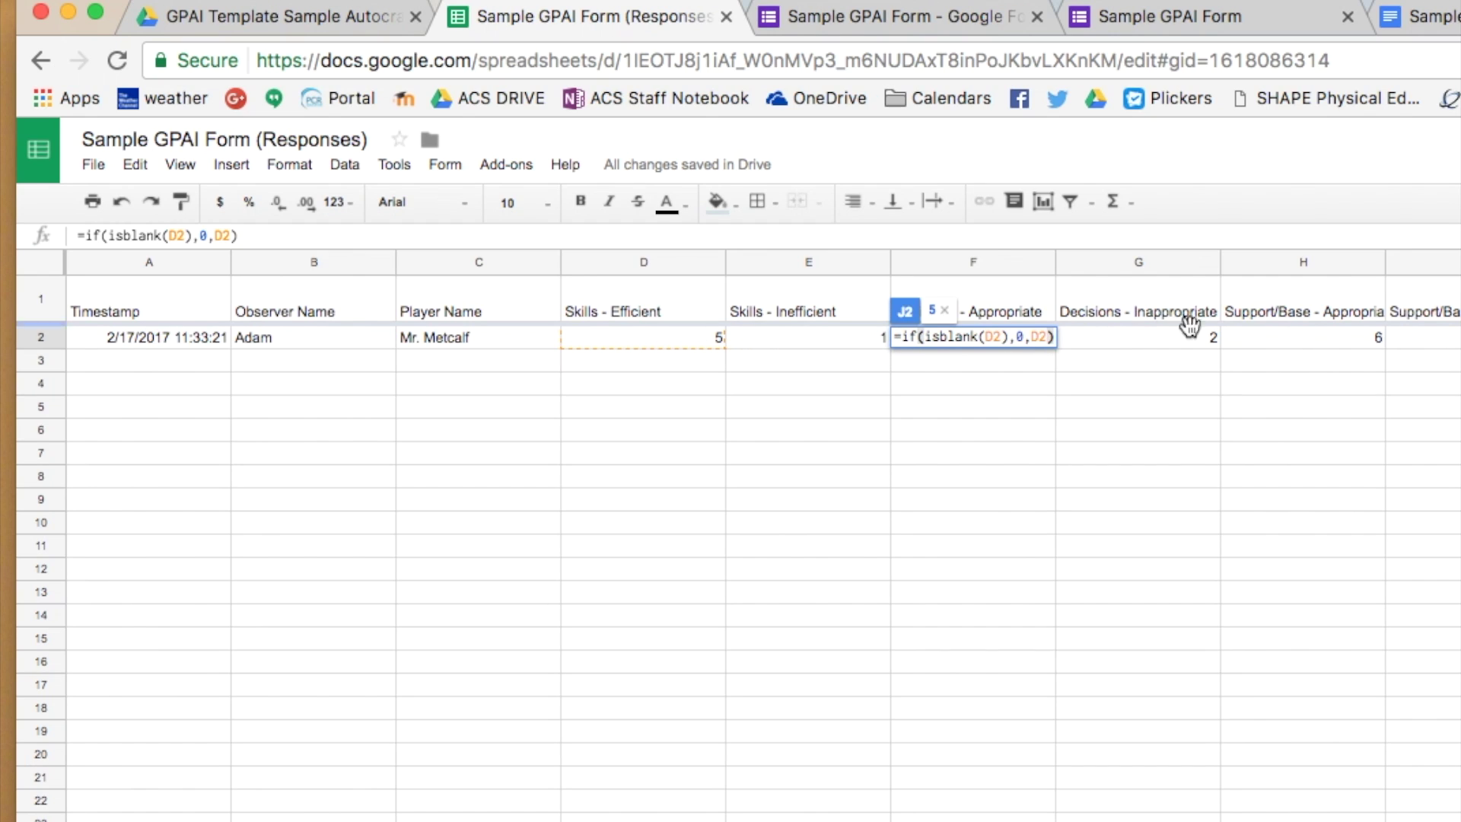
{"action": "scroll", "coordinate": [761, 533], "scroll_direction": "right", "scroll_amount": 4}
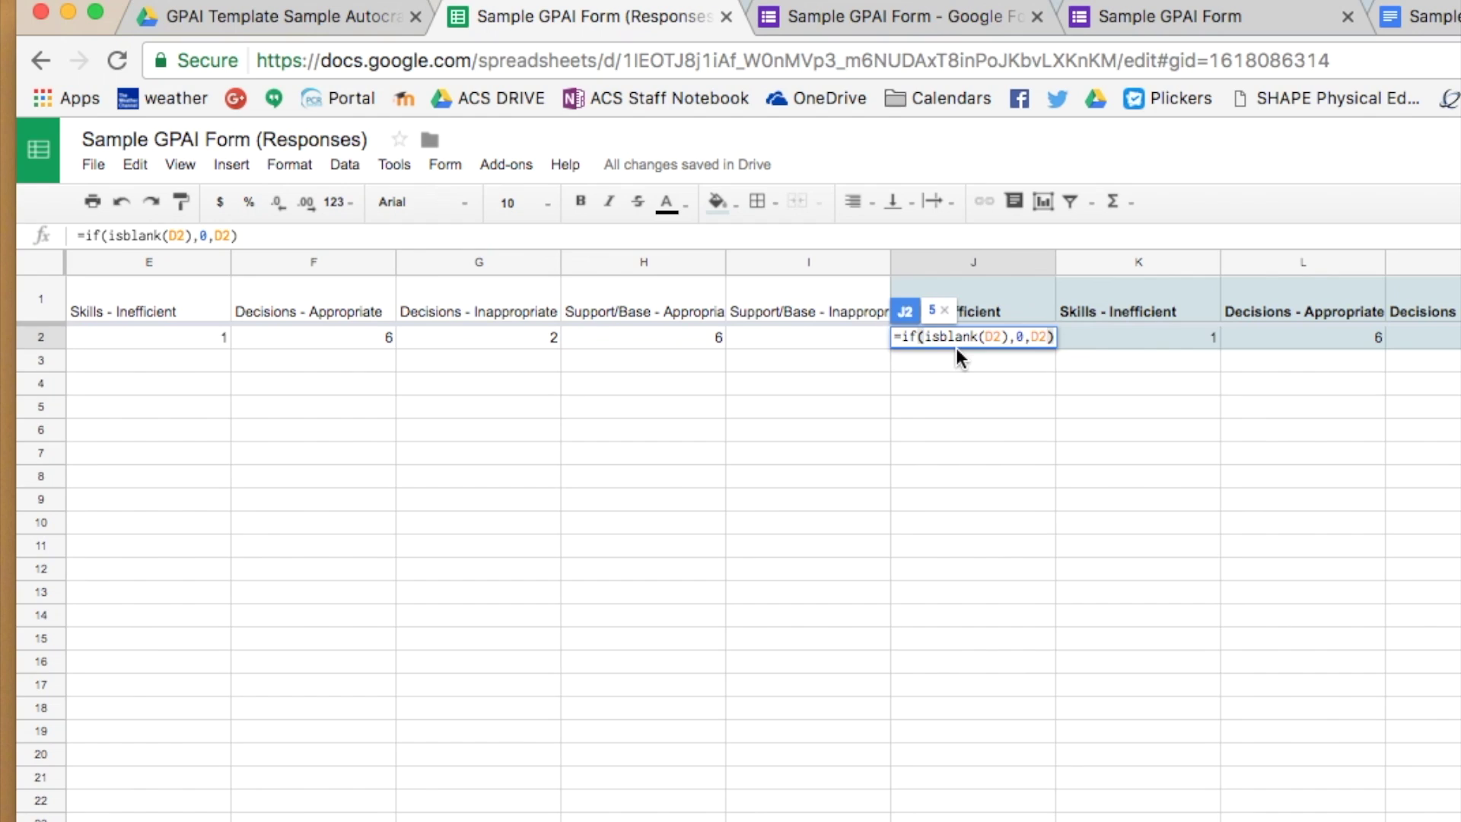
{"action": "key", "text": "Return"}
{"action": "key", "text": "Up"}
{"action": "key", "text": "Right"}
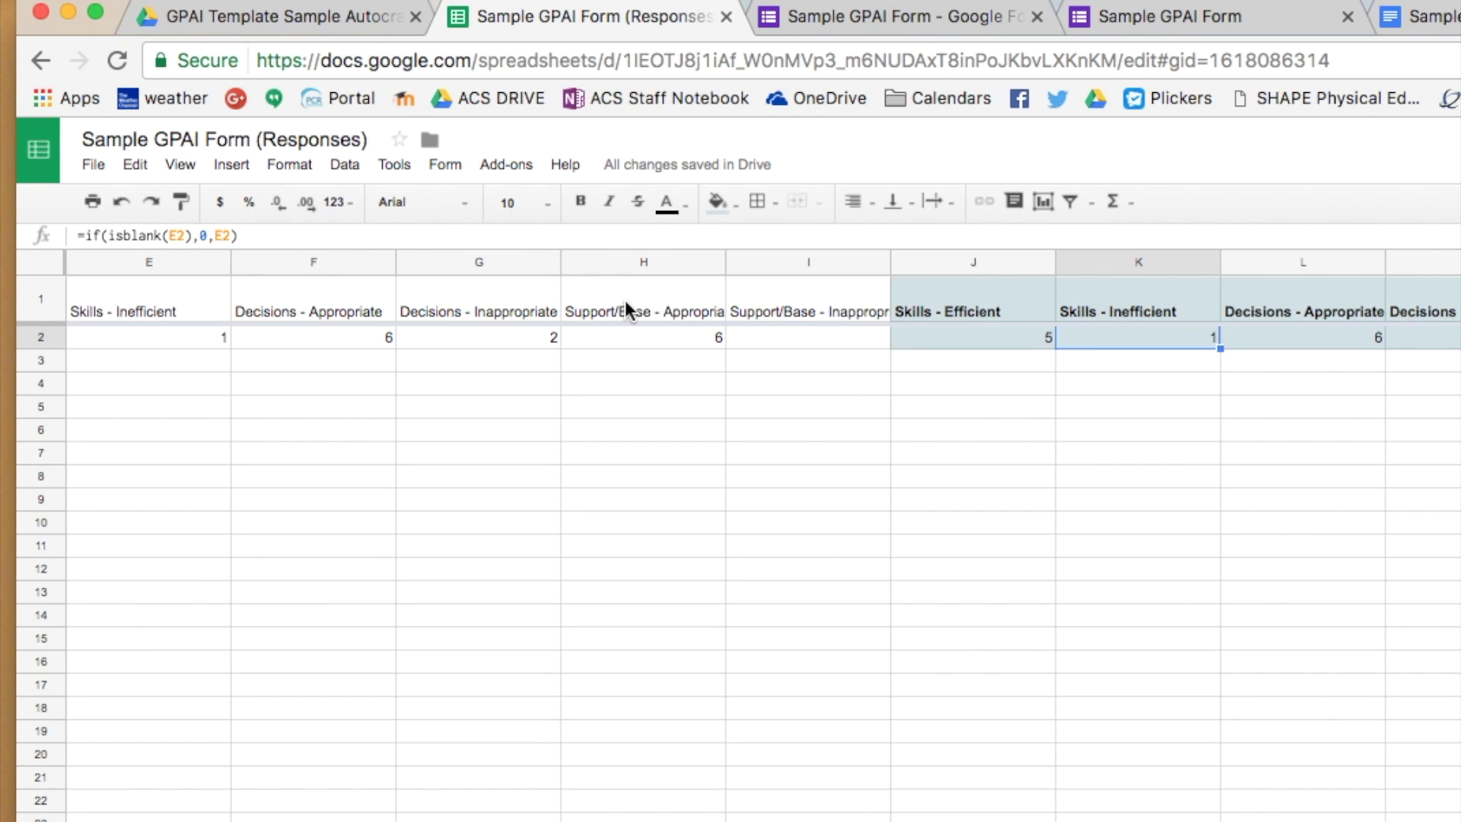
{"action": "left_click", "coordinate": [1245, 338]}
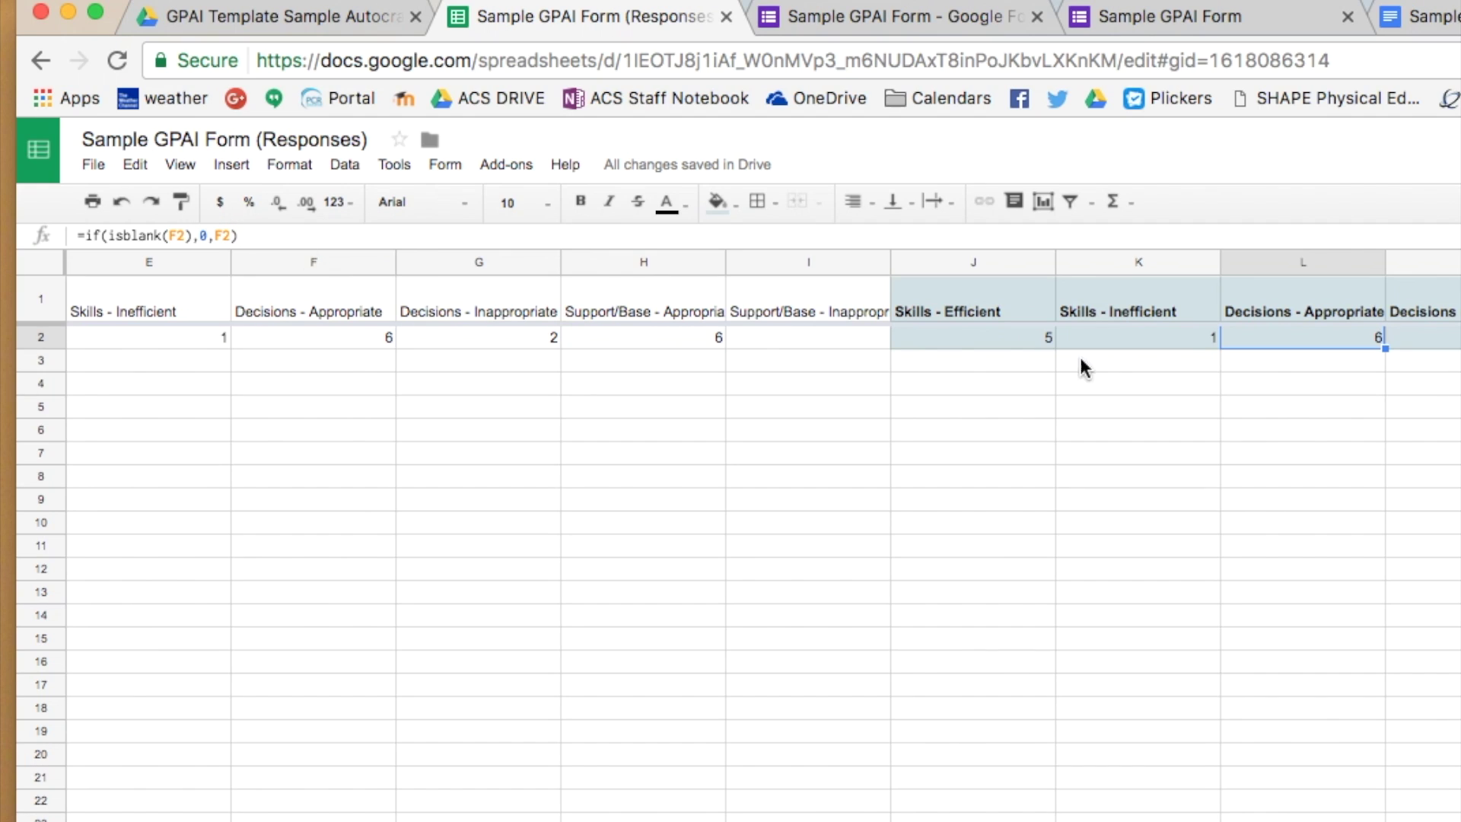
{"action": "key", "text": "Right"}
{"action": "key", "text": "Right"}
{"action": "key", "text": "Right"}
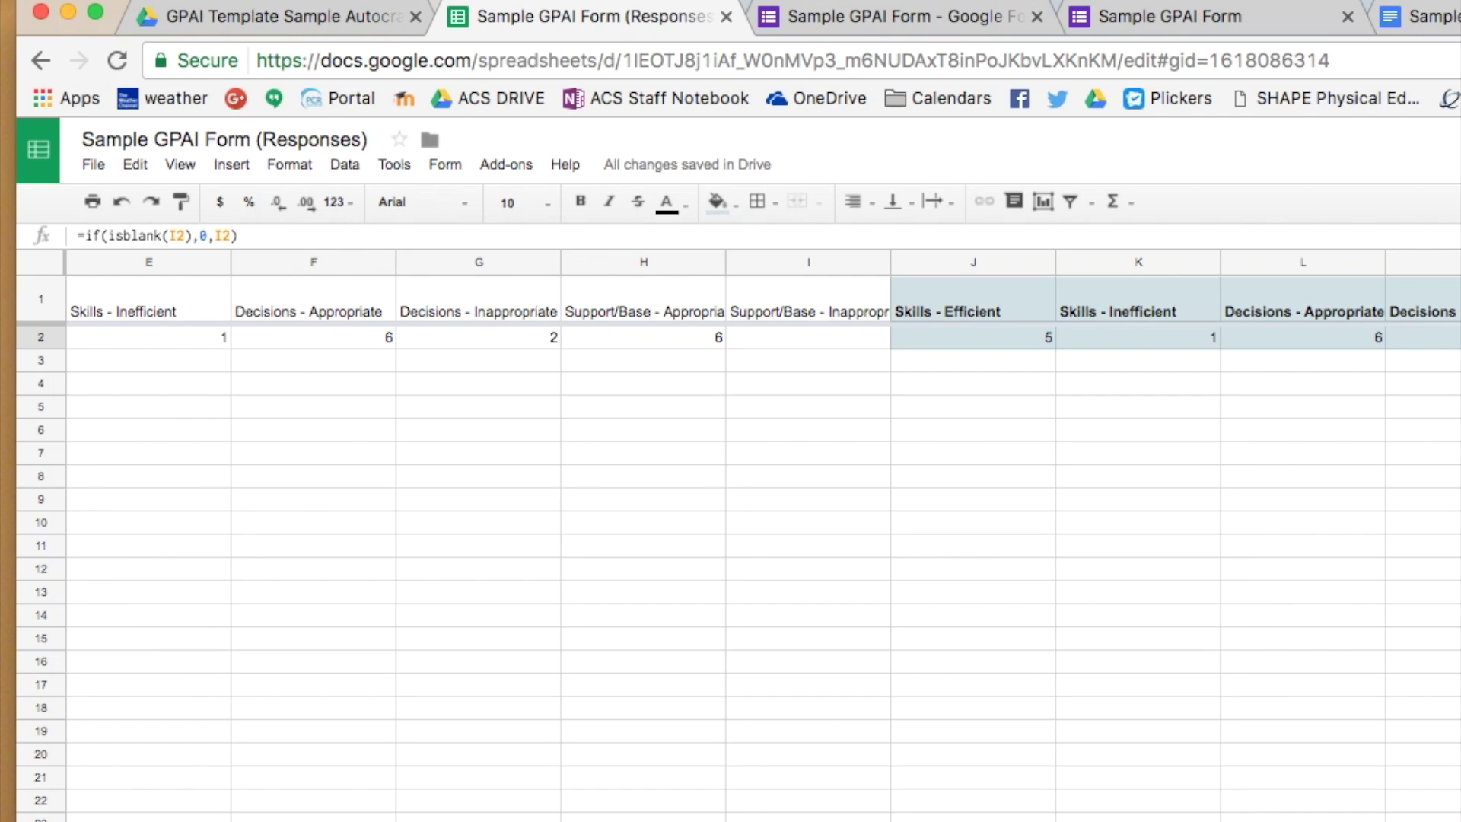
{"action": "key", "text": "Right"}
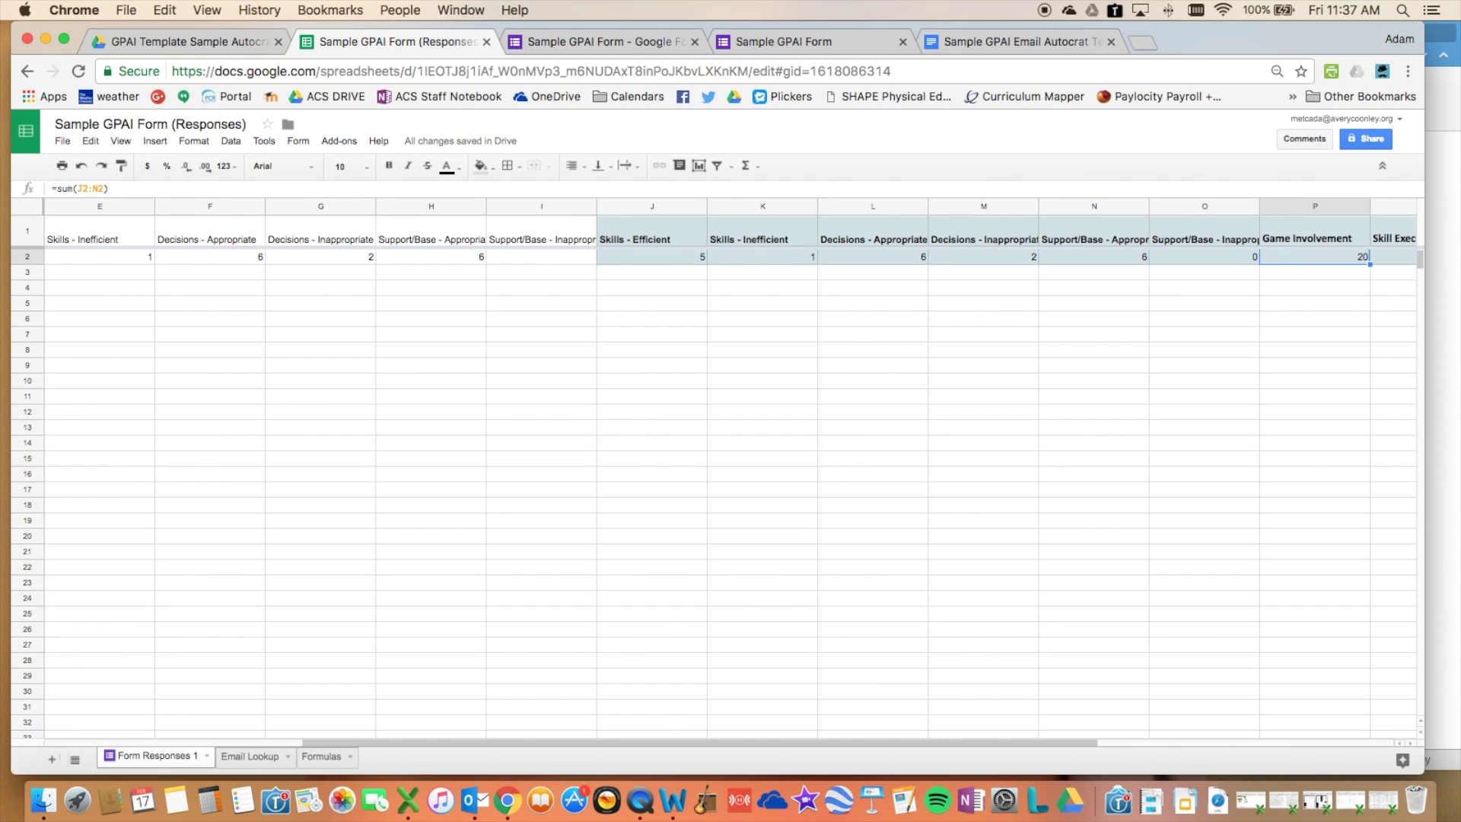
{"action": "scroll", "coordinate": [783, 415], "scroll_direction": "right", "scroll_amount": 5}
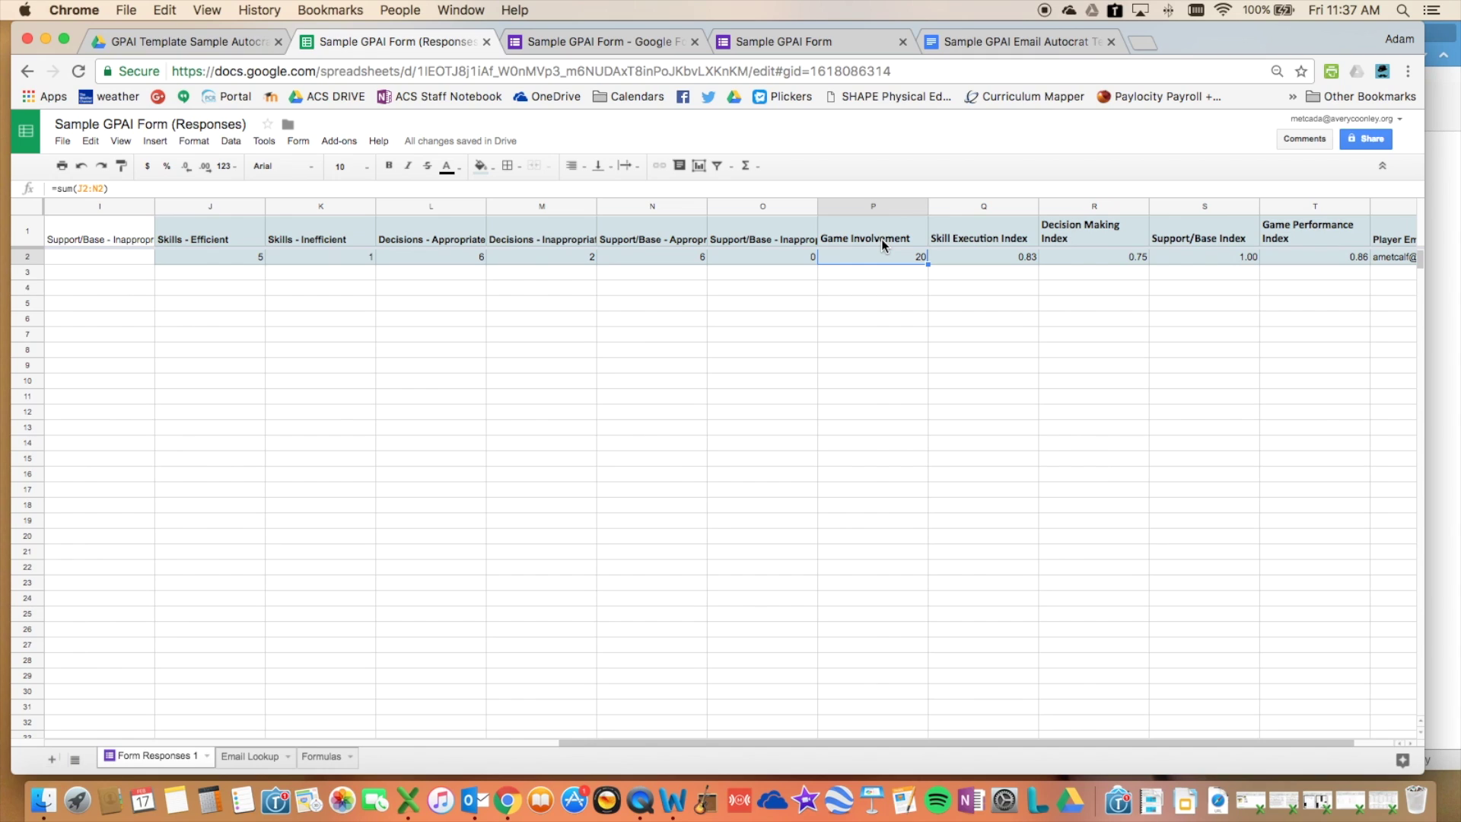
{"action": "double_click", "coordinate": [855, 255]}
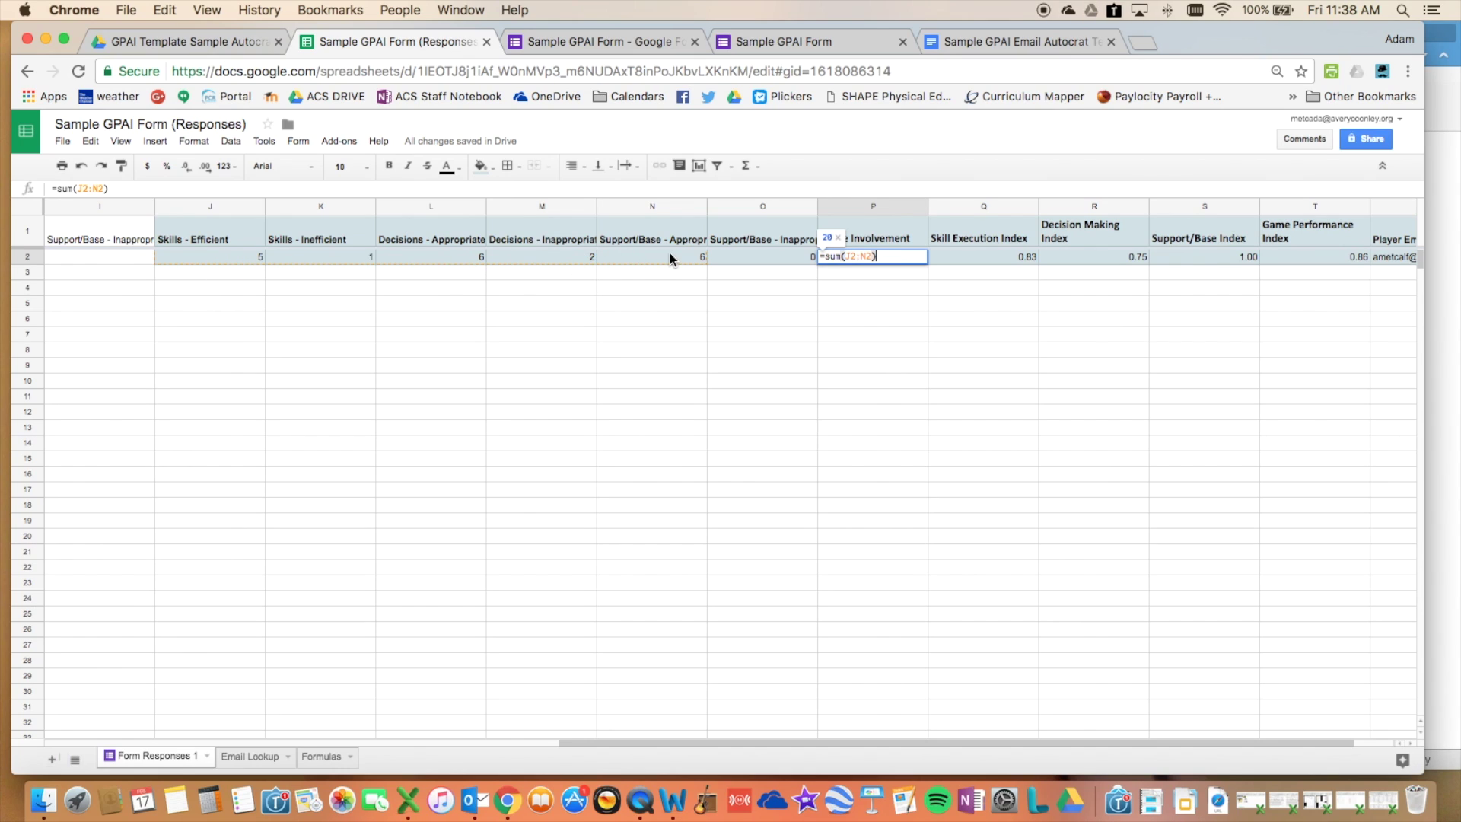
{"action": "key", "text": "Return"}
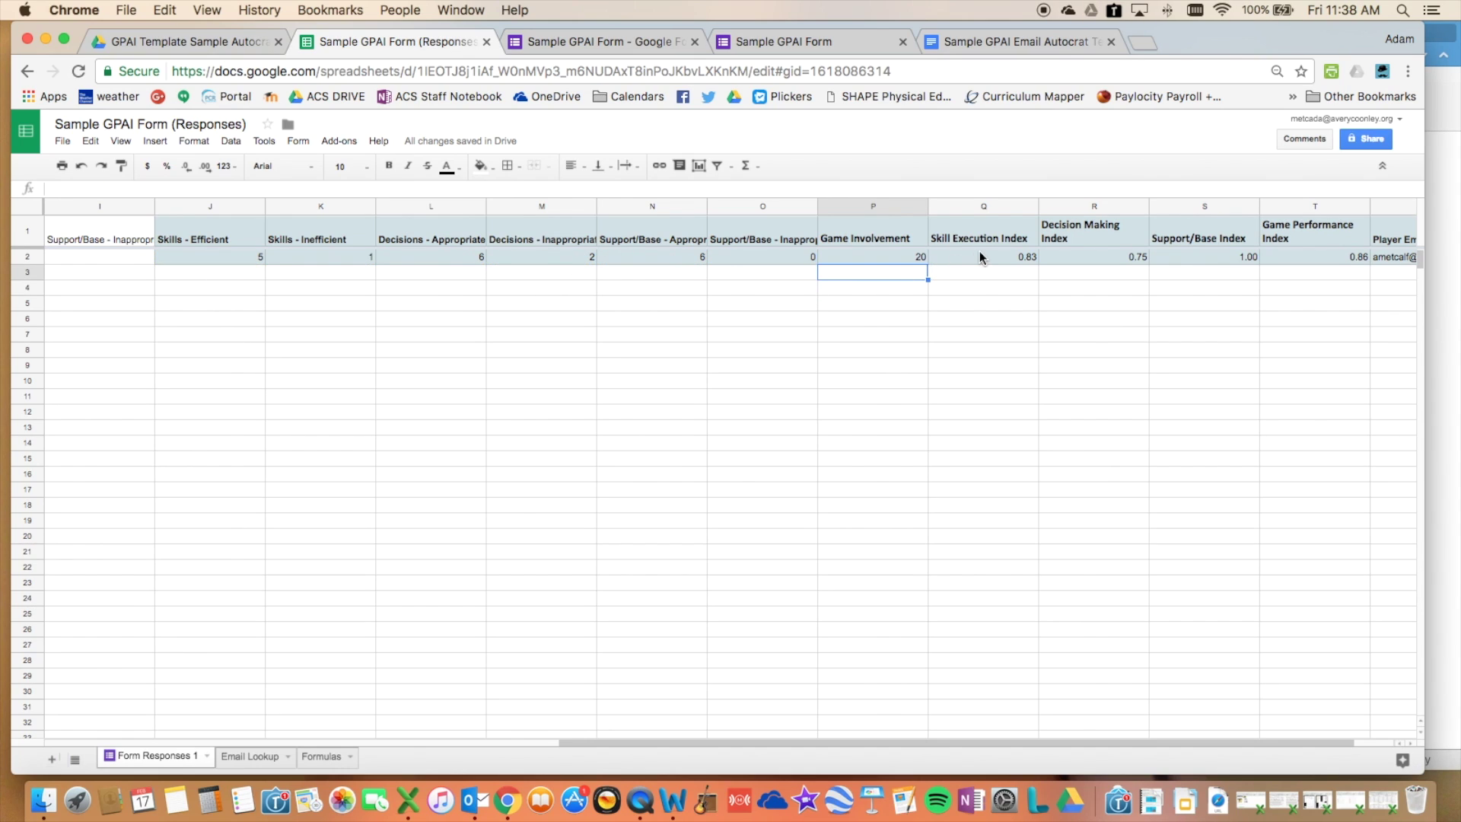
{"action": "left_click", "coordinate": [986, 259]}
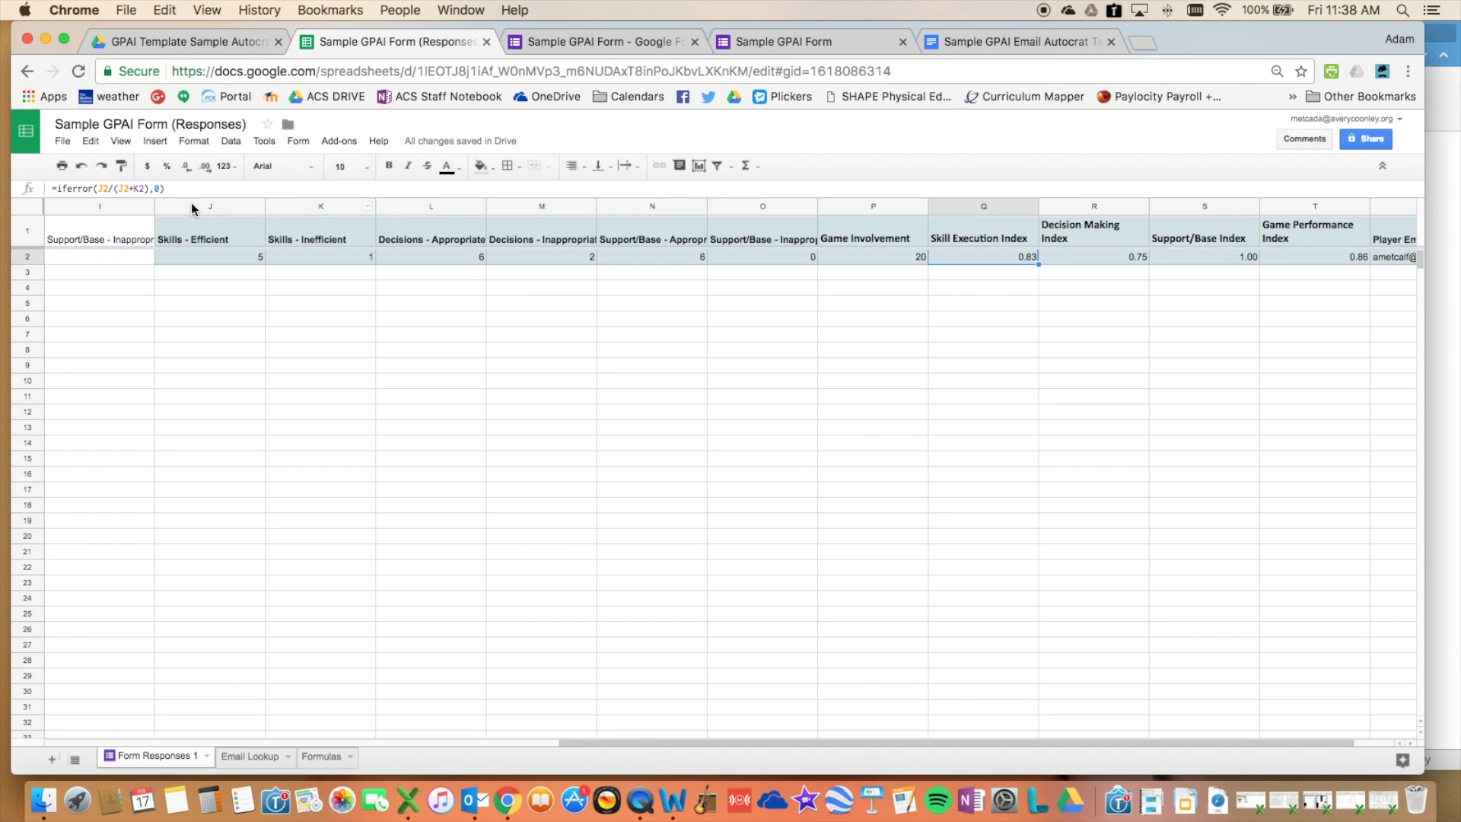
{"action": "left_click", "coordinate": [173, 188]}
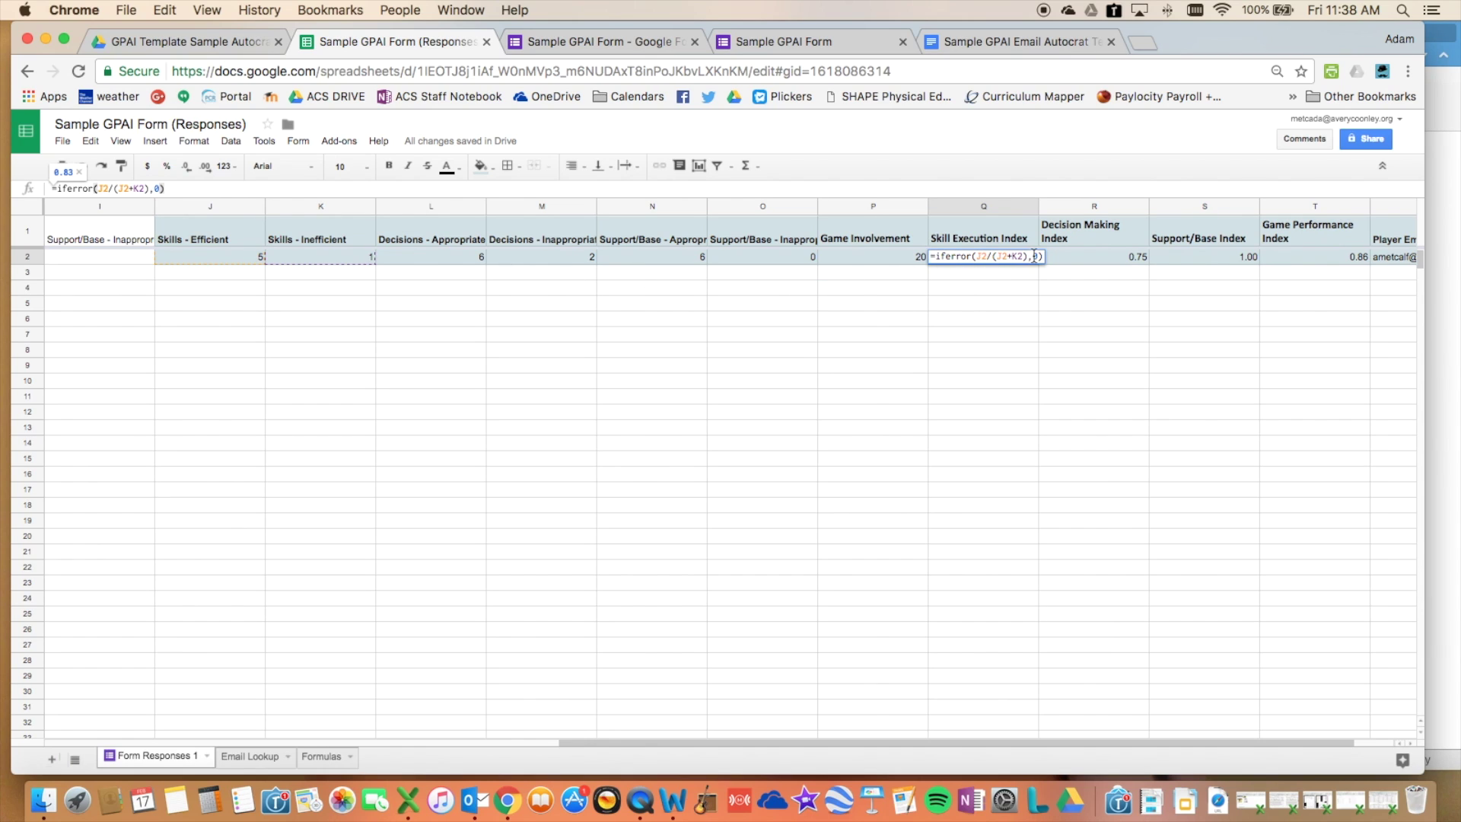
{"action": "key", "text": "Return"}
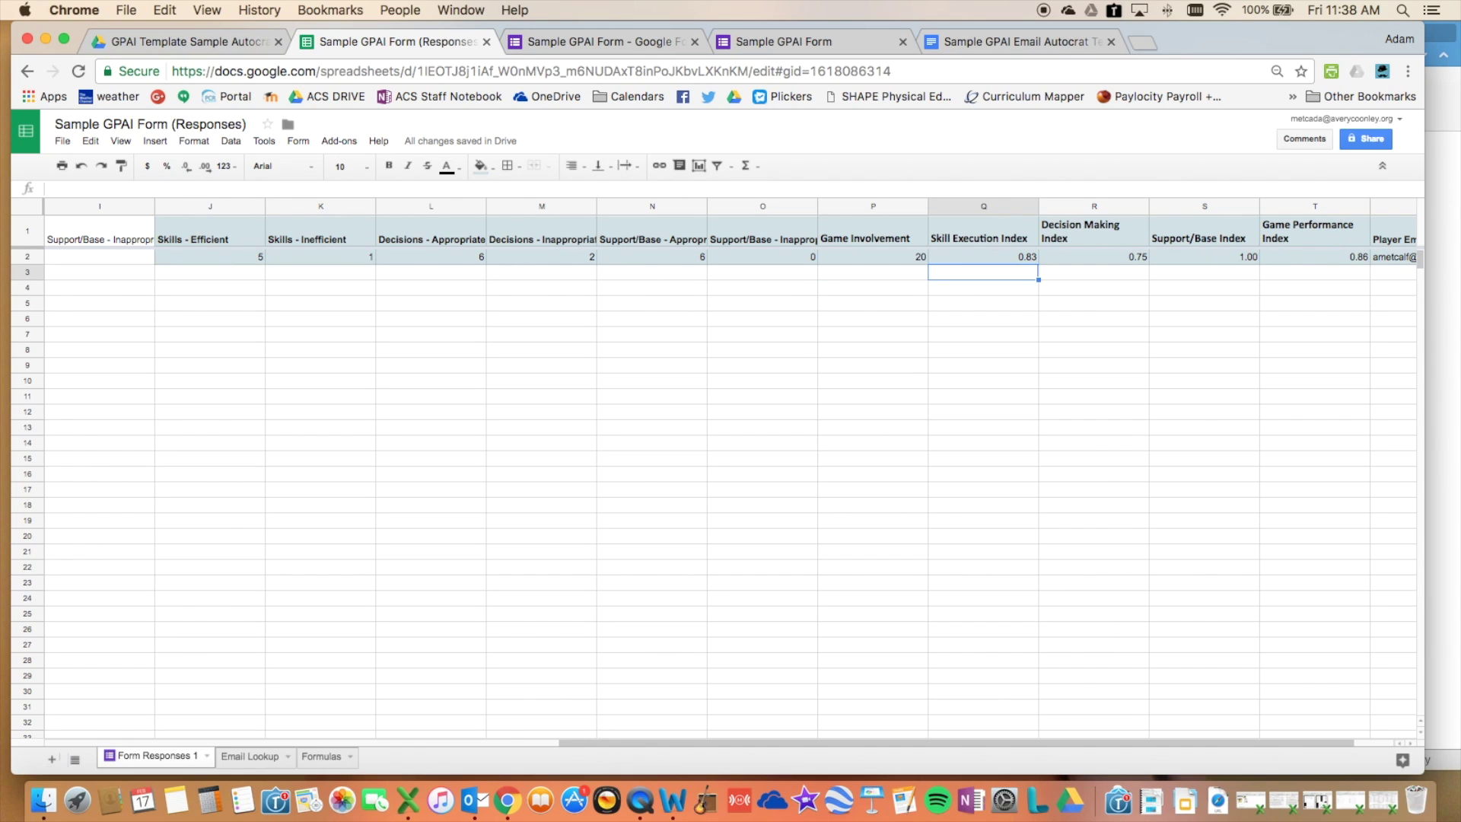
{"action": "key", "text": "Up"}
{"action": "key", "text": "Right"}
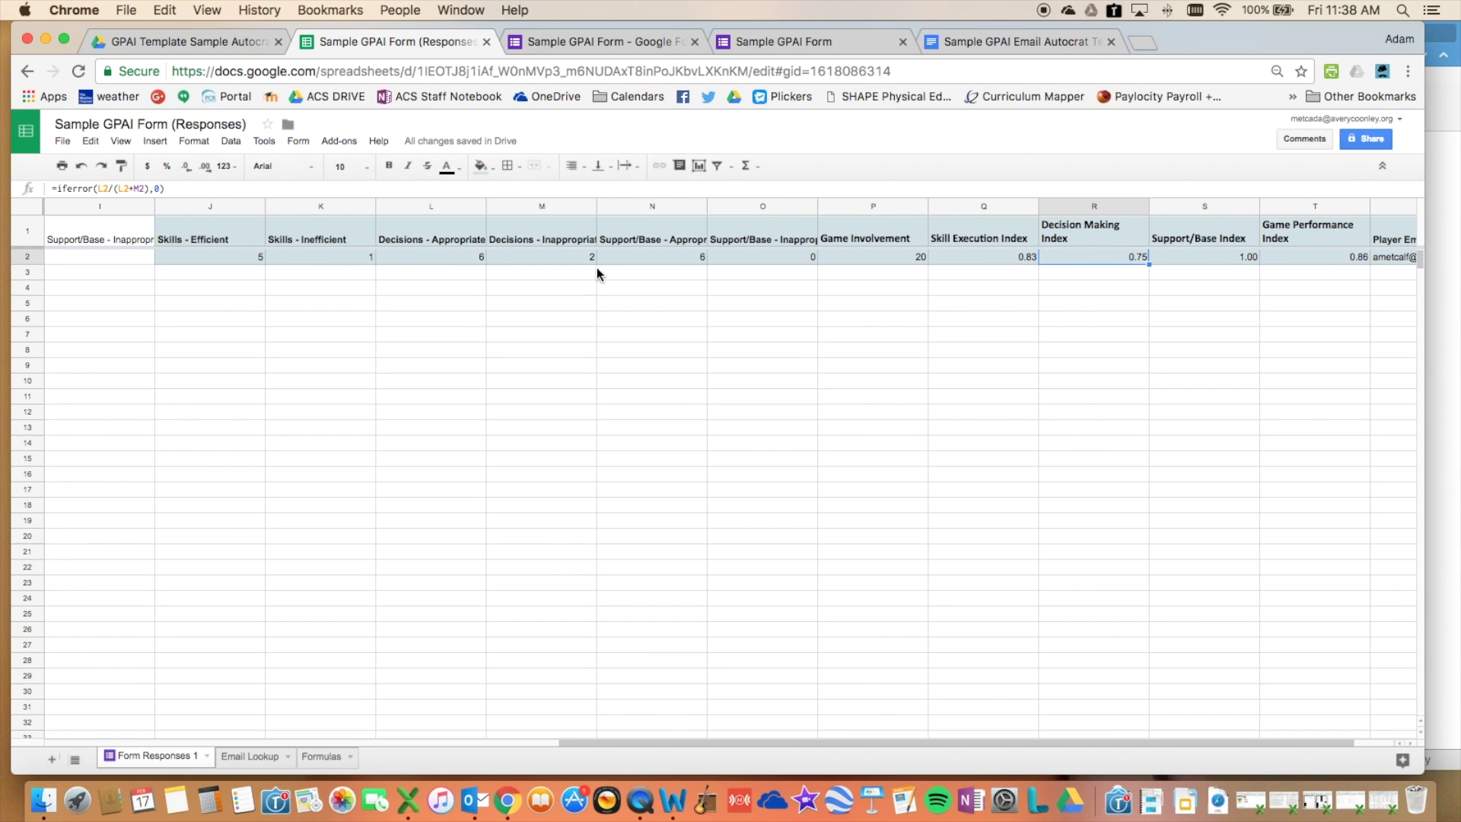
{"action": "left_click", "coordinate": [1292, 260]}
{"action": "key", "text": "Right"}
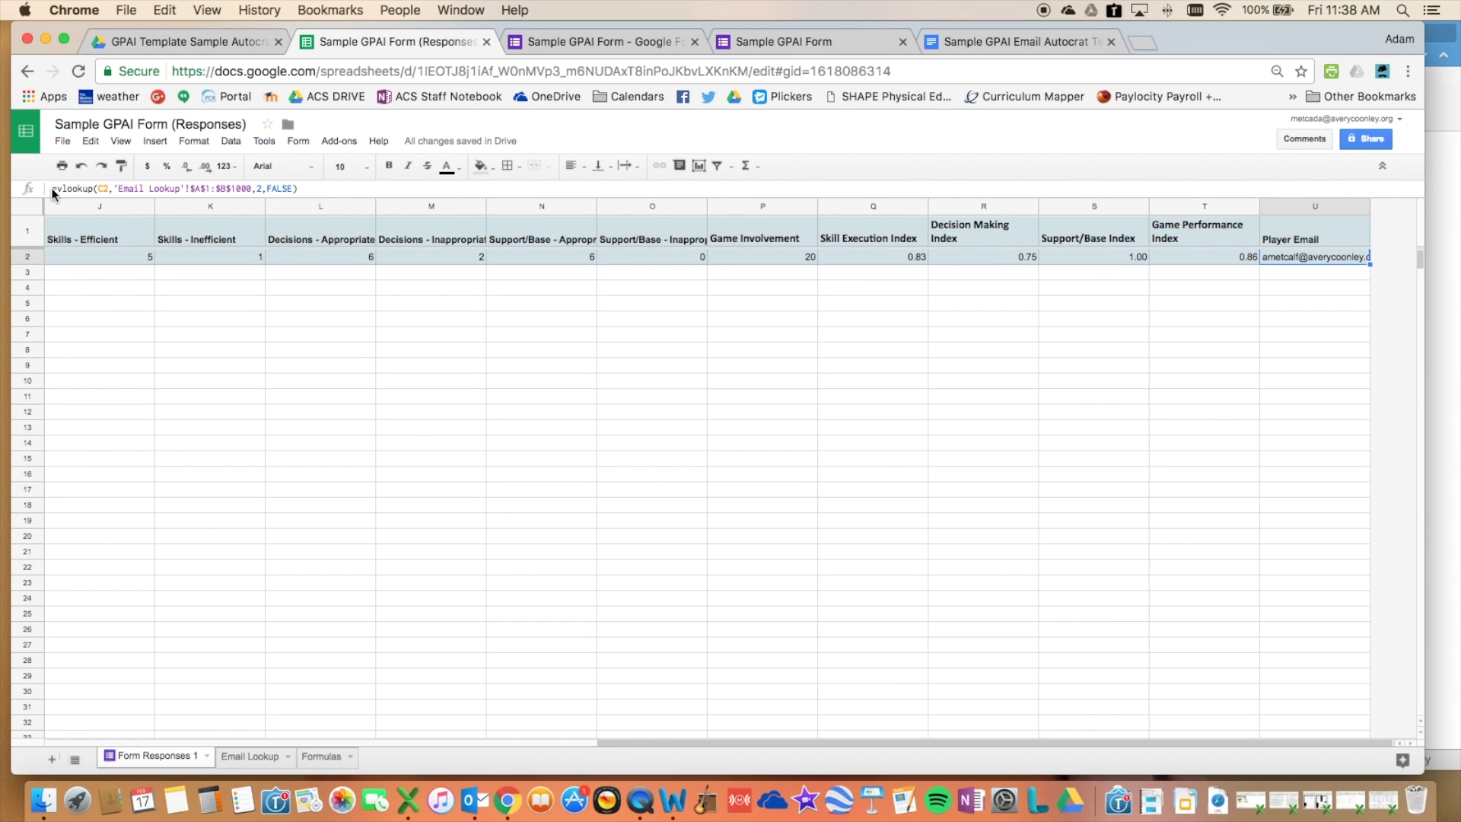
{"action": "left_click_drag", "start_coordinate": [52, 189], "coordinate": [298, 189]}
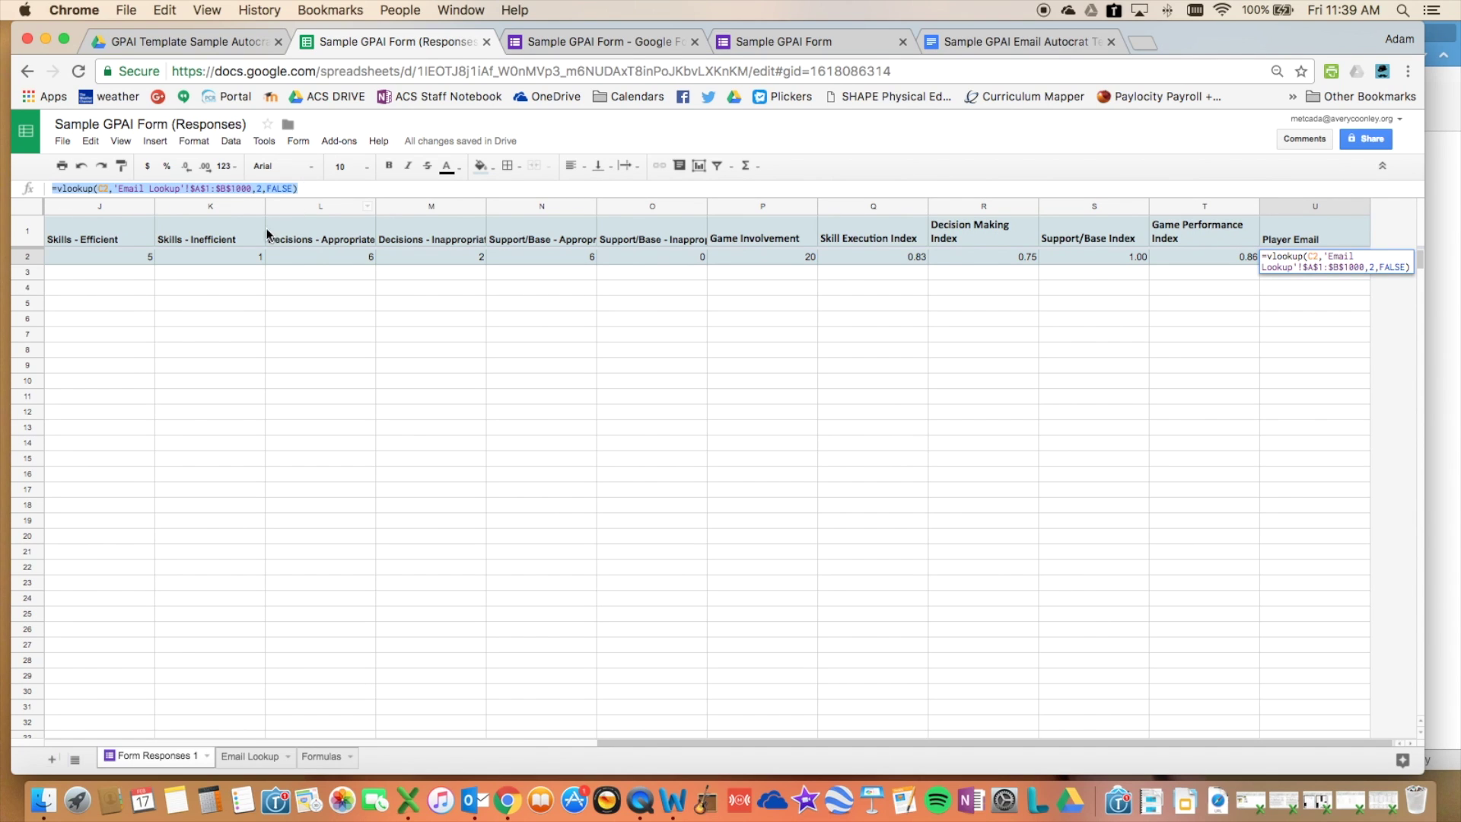
{"action": "scroll", "coordinate": [206, 312], "scroll_direction": "left", "scroll_amount": 10}
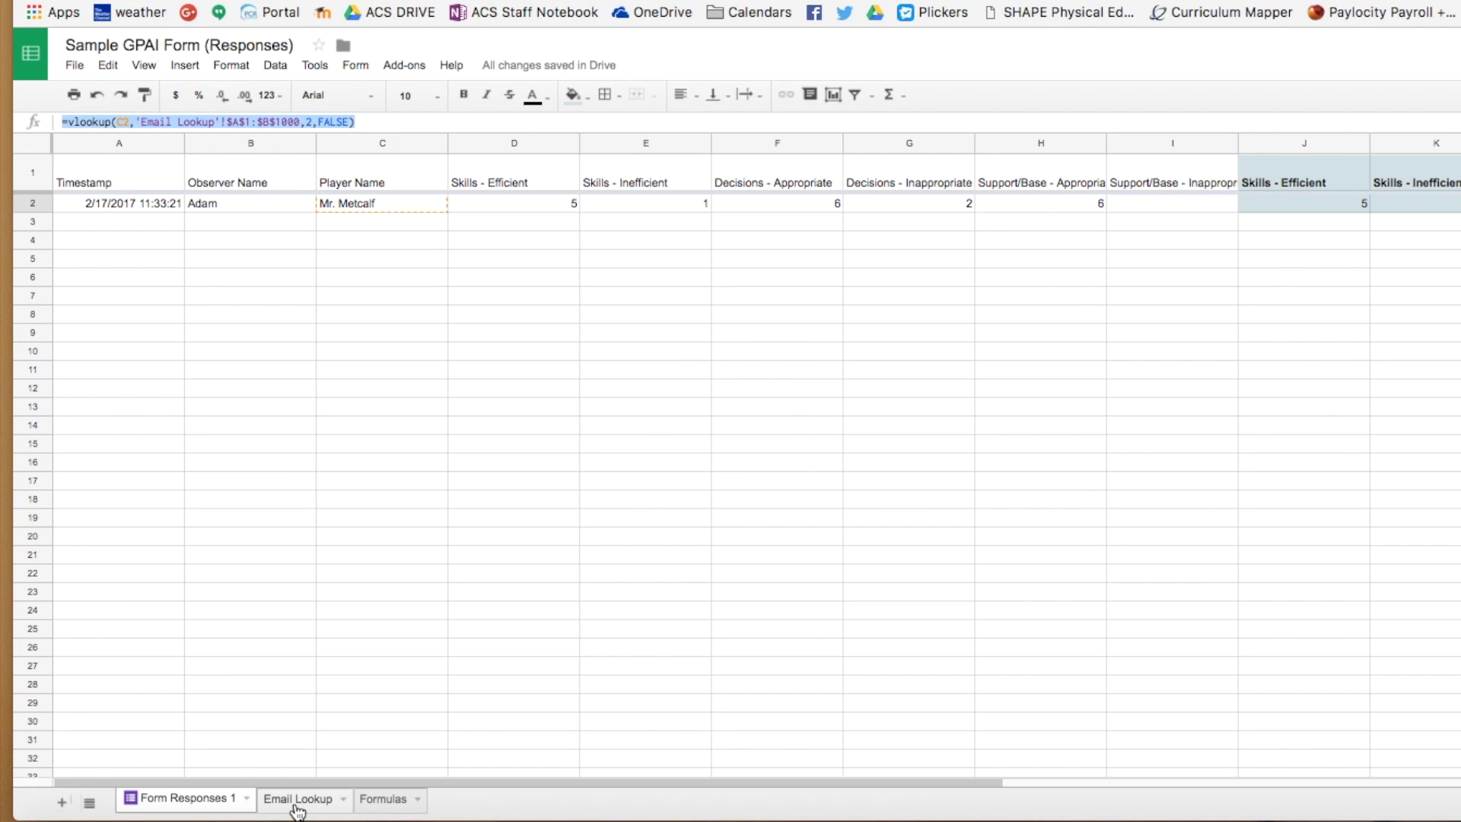
{"action": "scroll", "coordinate": [294, 808], "scroll_direction": "right", "scroll_amount": 10}
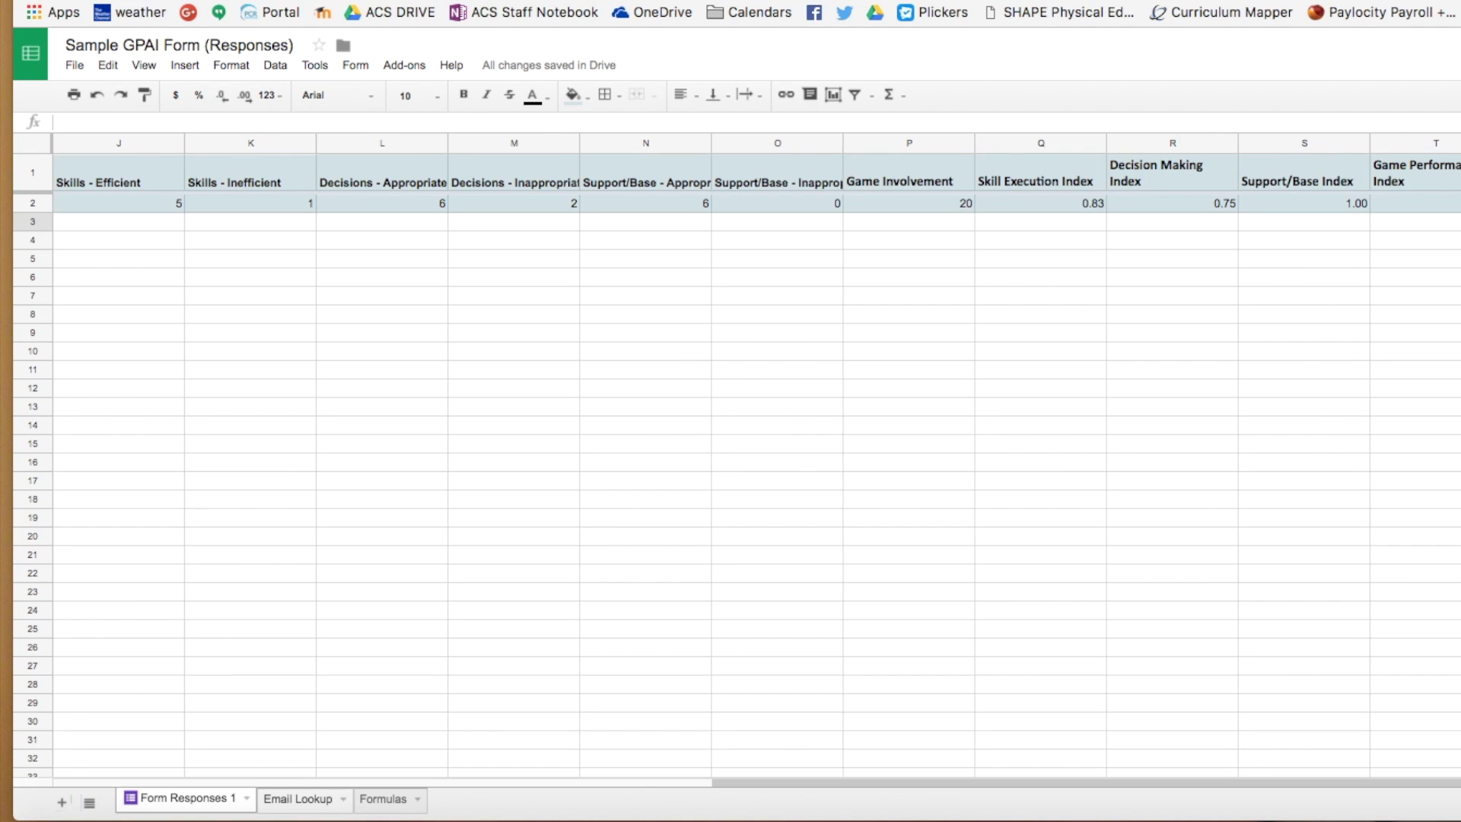
{"action": "left_click", "coordinate": [294, 810]}
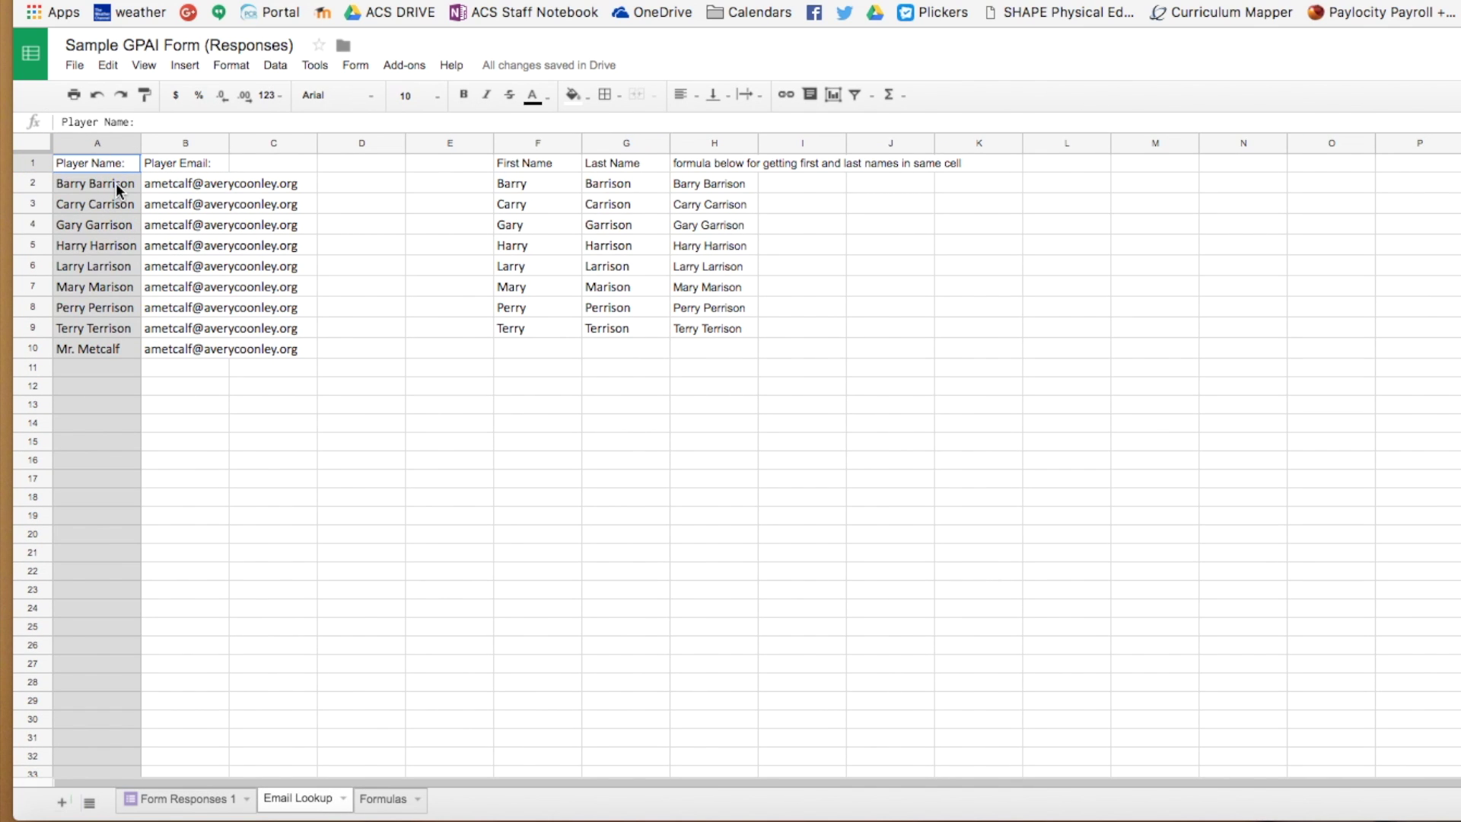
- Review the player names and the H2 formula joining First Name F2 and Last Name G2
{"action": "left_click_drag", "start_coordinate": [116, 182], "coordinate": [111, 347]}
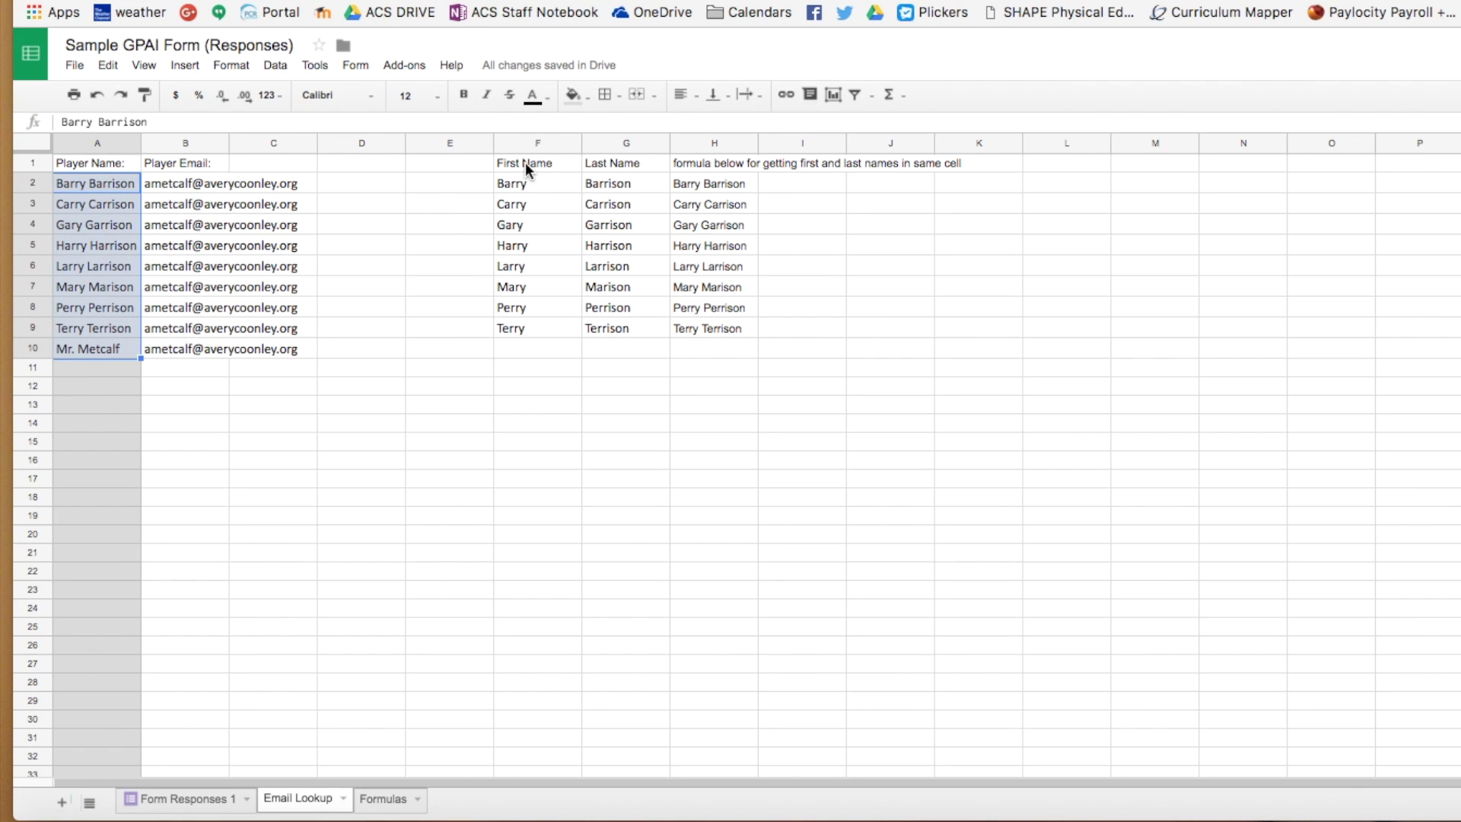
{"action": "left_click_drag", "start_coordinate": [525, 163], "coordinate": [606, 334]}
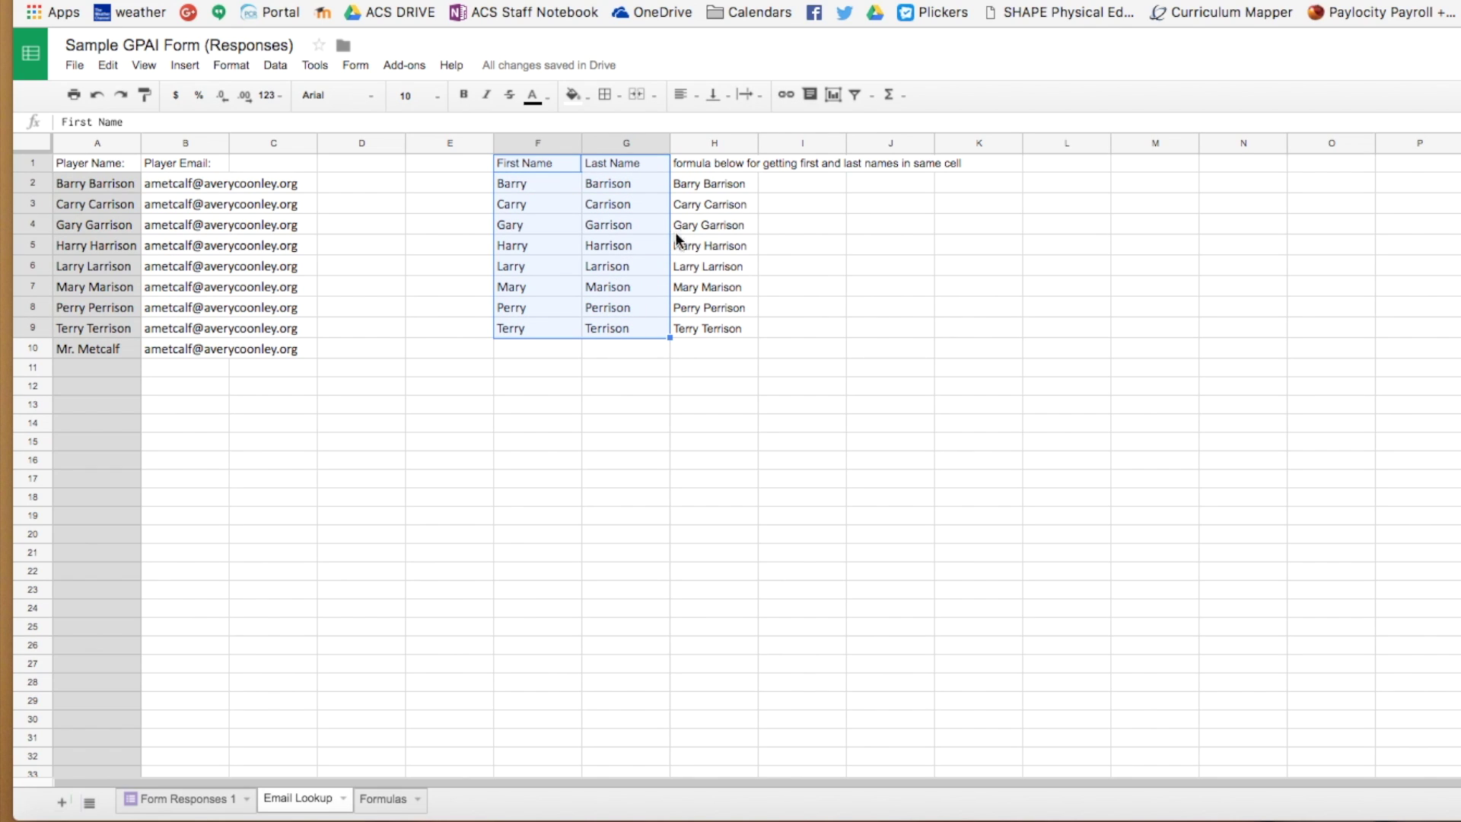
{"action": "left_click", "coordinate": [712, 184]}
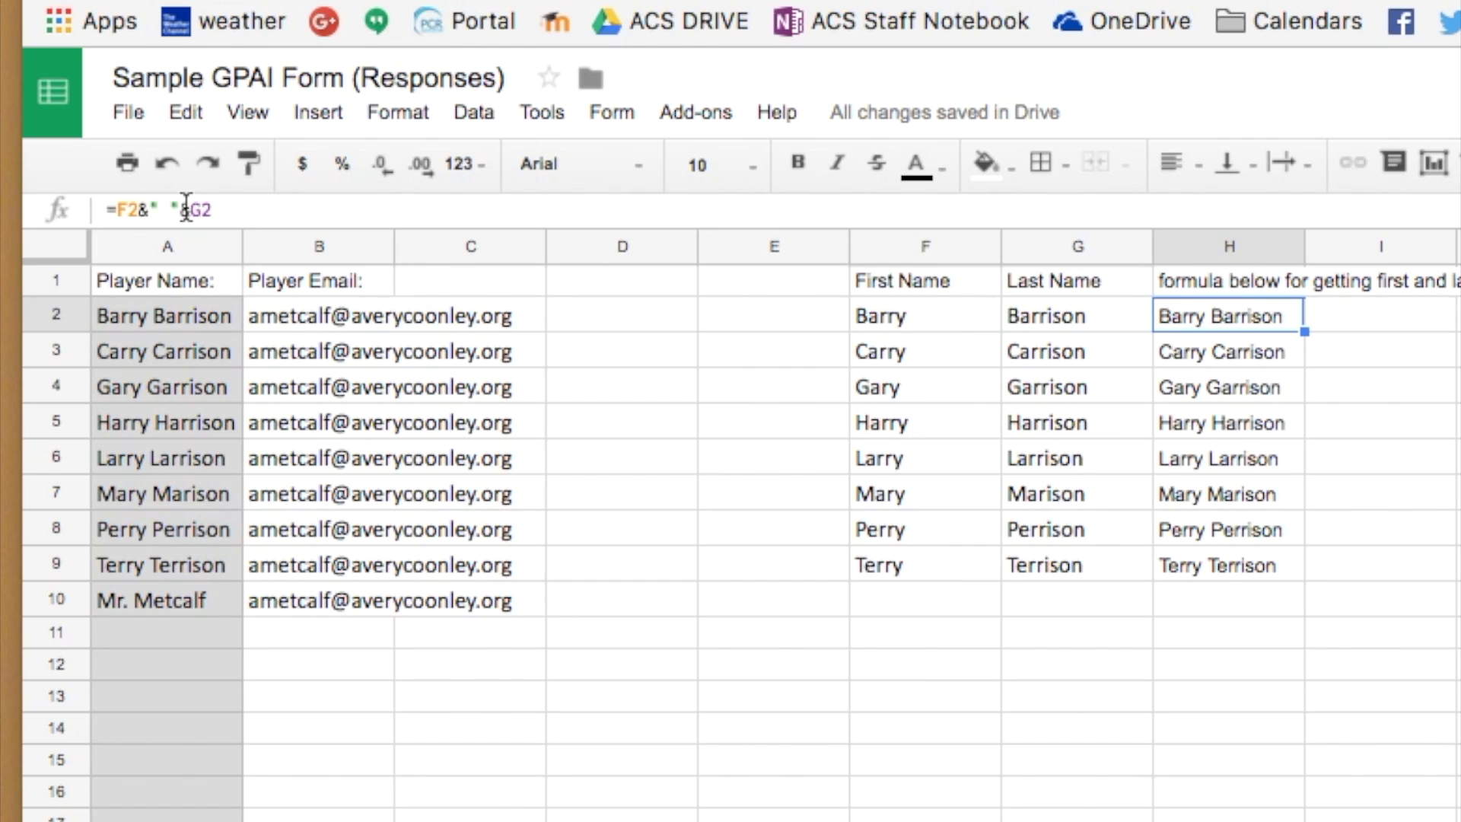
{"action": "left_click", "coordinate": [936, 317]}
{"action": "left_click", "coordinate": [1020, 317]}
{"action": "left_click", "coordinate": [1217, 319]}
- Copy the joined full names H2:H9 into A2, undoing the paste that gave #REF! errors
{"action": "left_click_drag", "start_coordinate": [1210, 320], "coordinate": [1212, 555]}
{"action": "right_click", "coordinate": [1213, 558]}
{"action": "left_click", "coordinate": [1259, 629]}
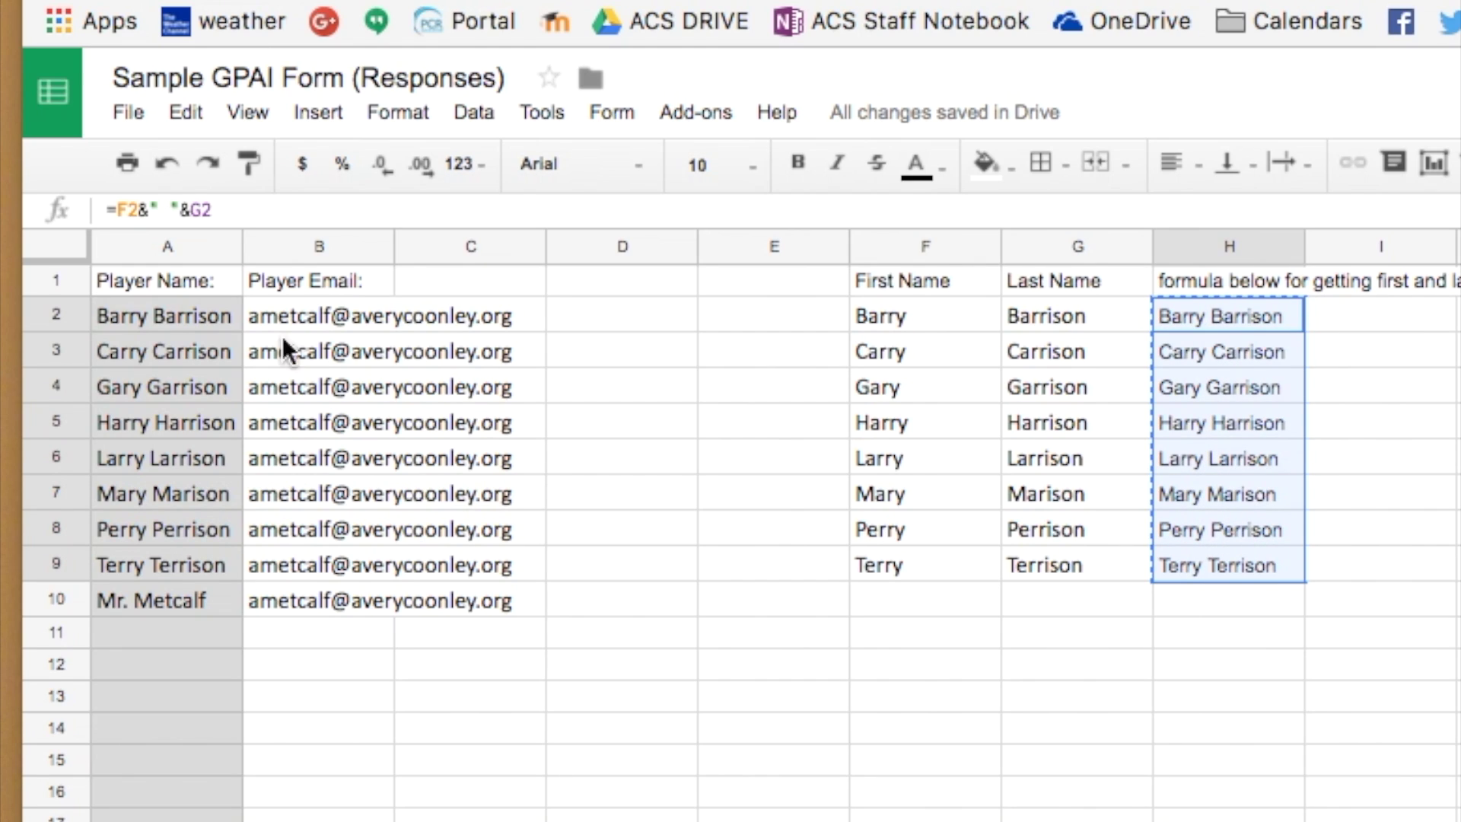
{"action": "left_click", "coordinate": [134, 314]}
{"action": "right_click", "coordinate": [204, 315]}
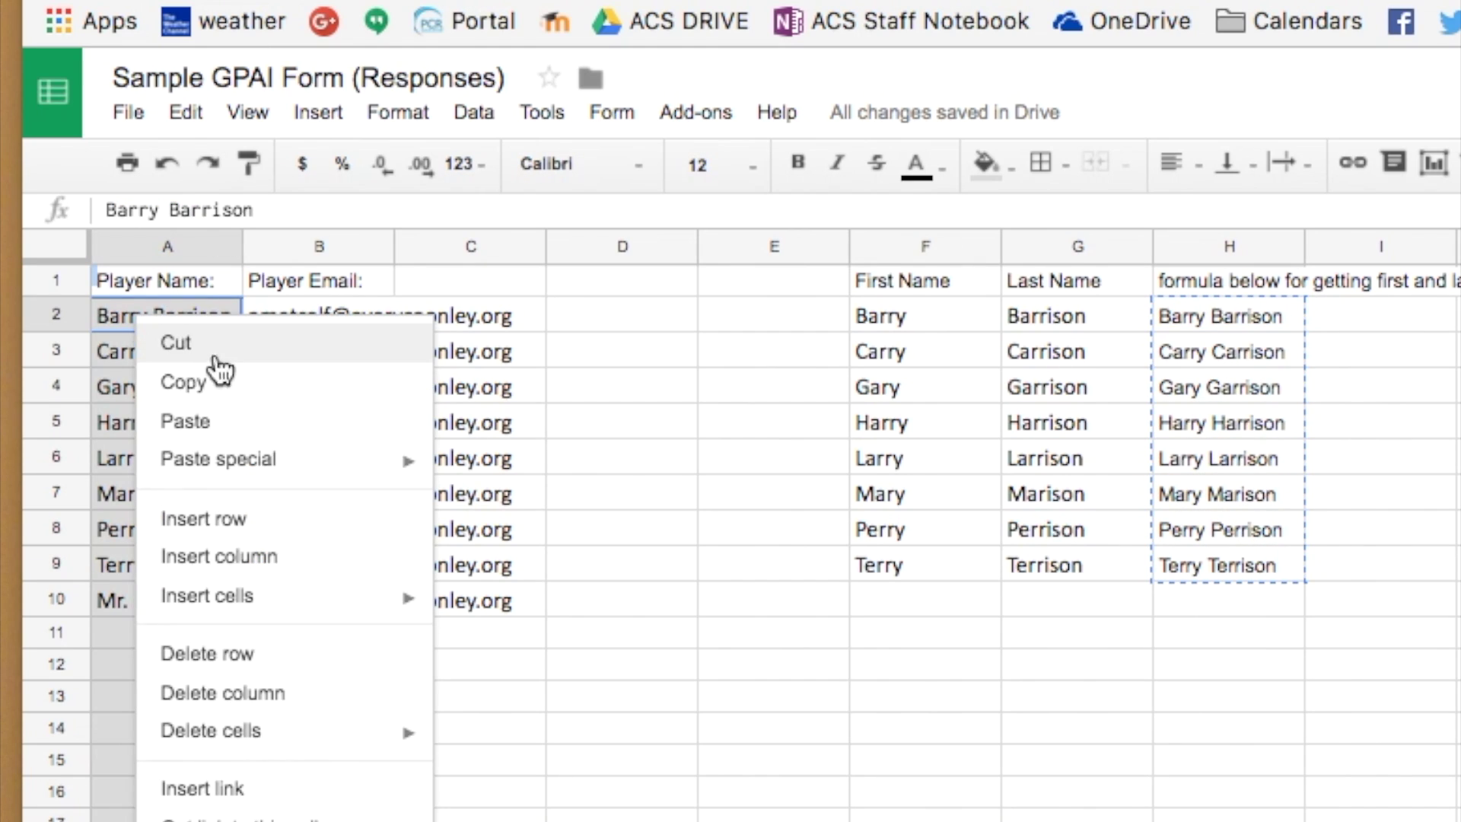
{"action": "left_click", "coordinate": [235, 421]}
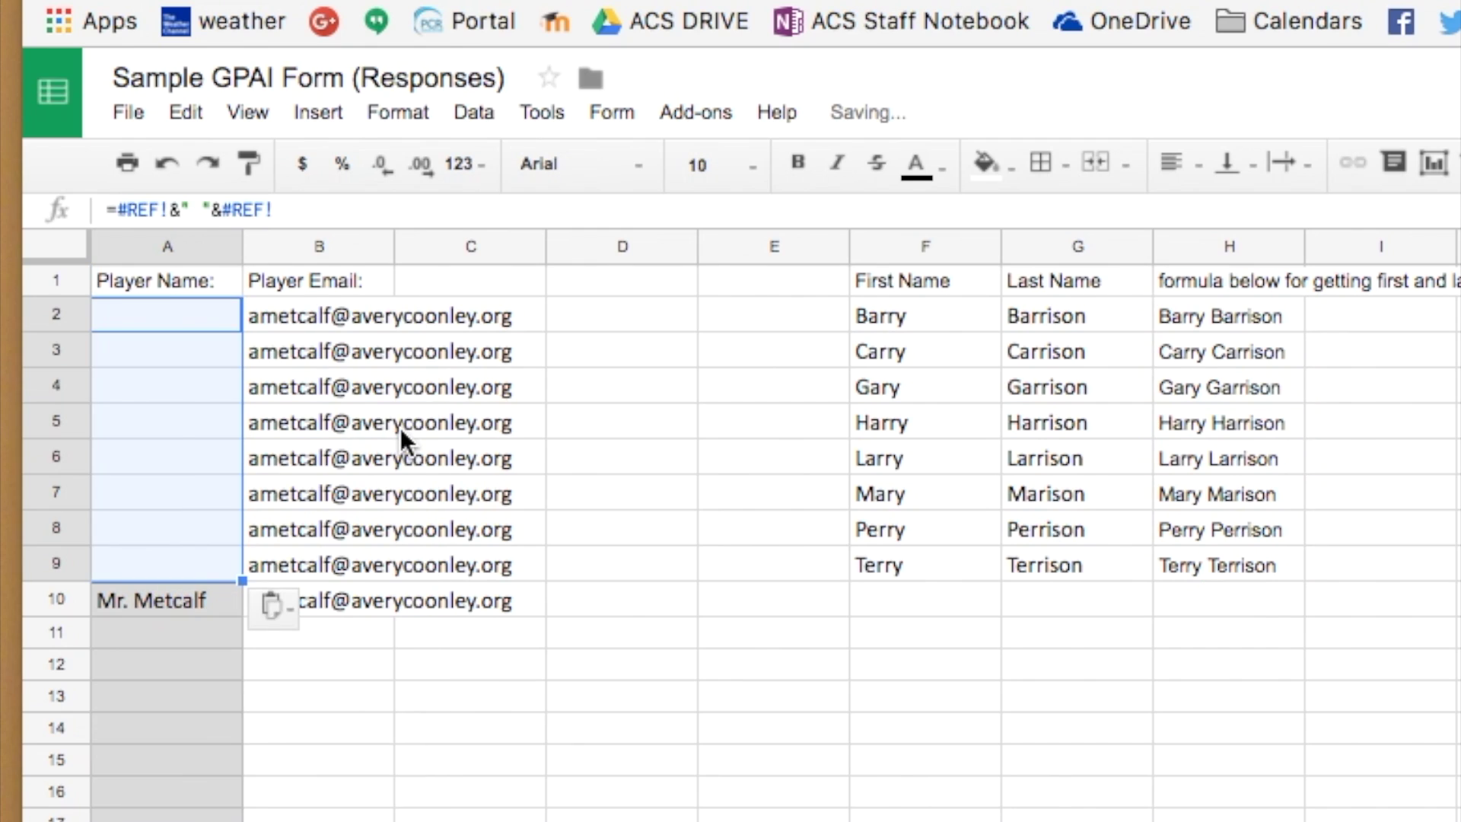
{"action": "left_click", "coordinate": [160, 164]}
- Paste the full names into A2 as values only, confirm A10, and select emails B2:B10
{"action": "right_click", "coordinate": [158, 318]}
{"action": "mouse_move", "coordinate": [261, 478]}
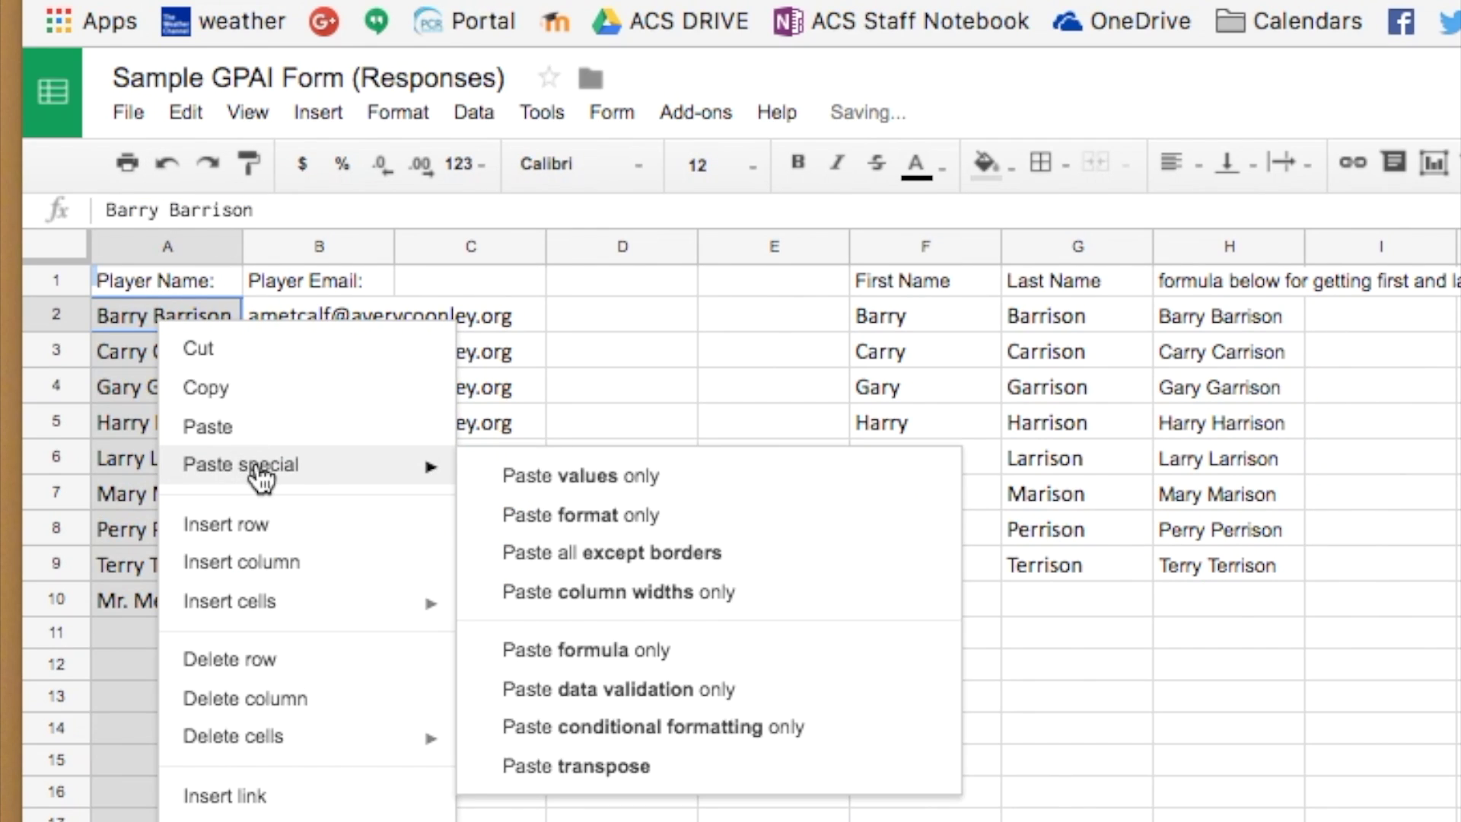
{"action": "left_click", "coordinate": [567, 395]}
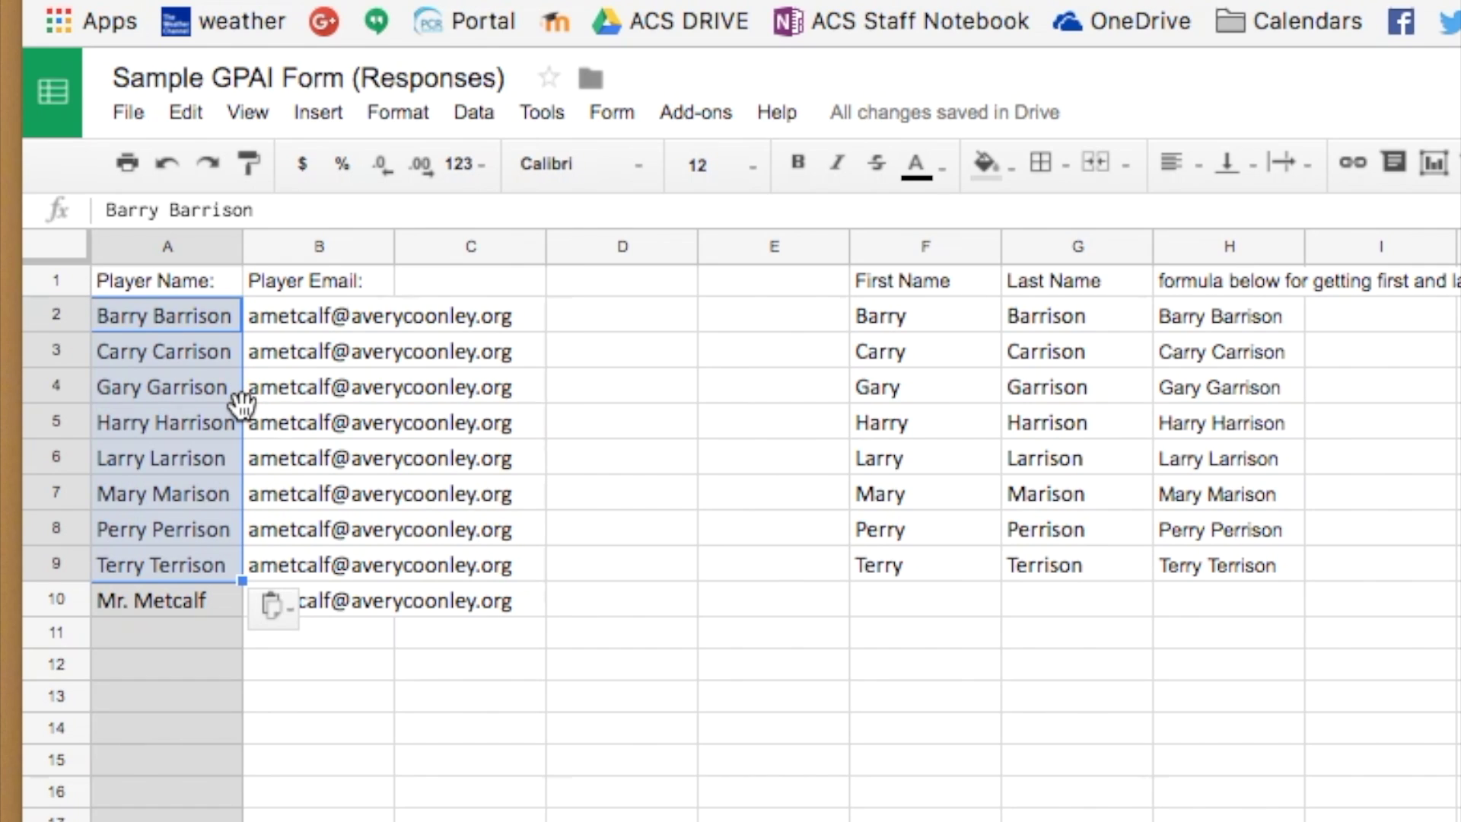
{"action": "left_click", "coordinate": [168, 607]}
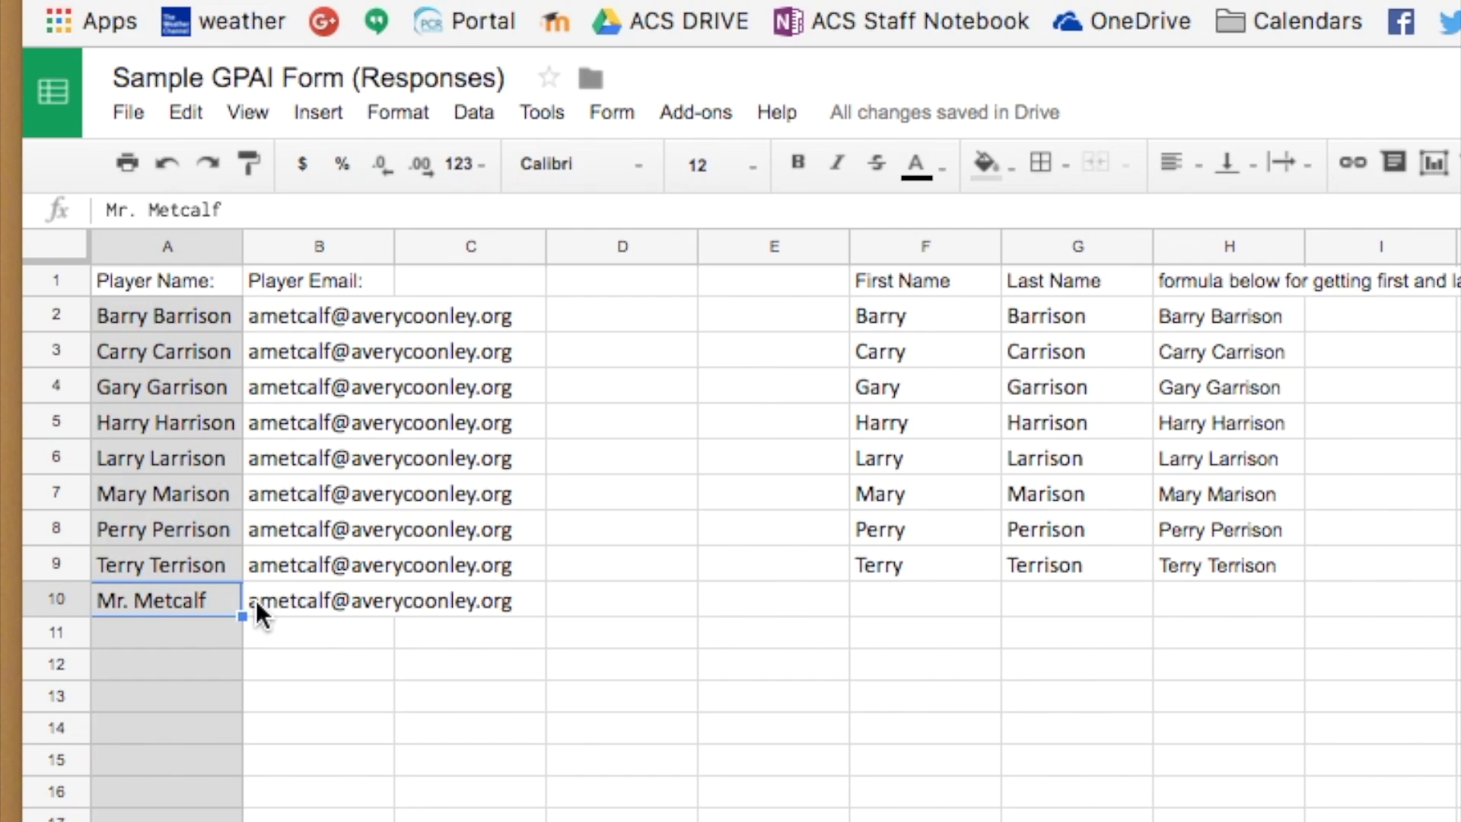
{"action": "double_click", "coordinate": [227, 604]}
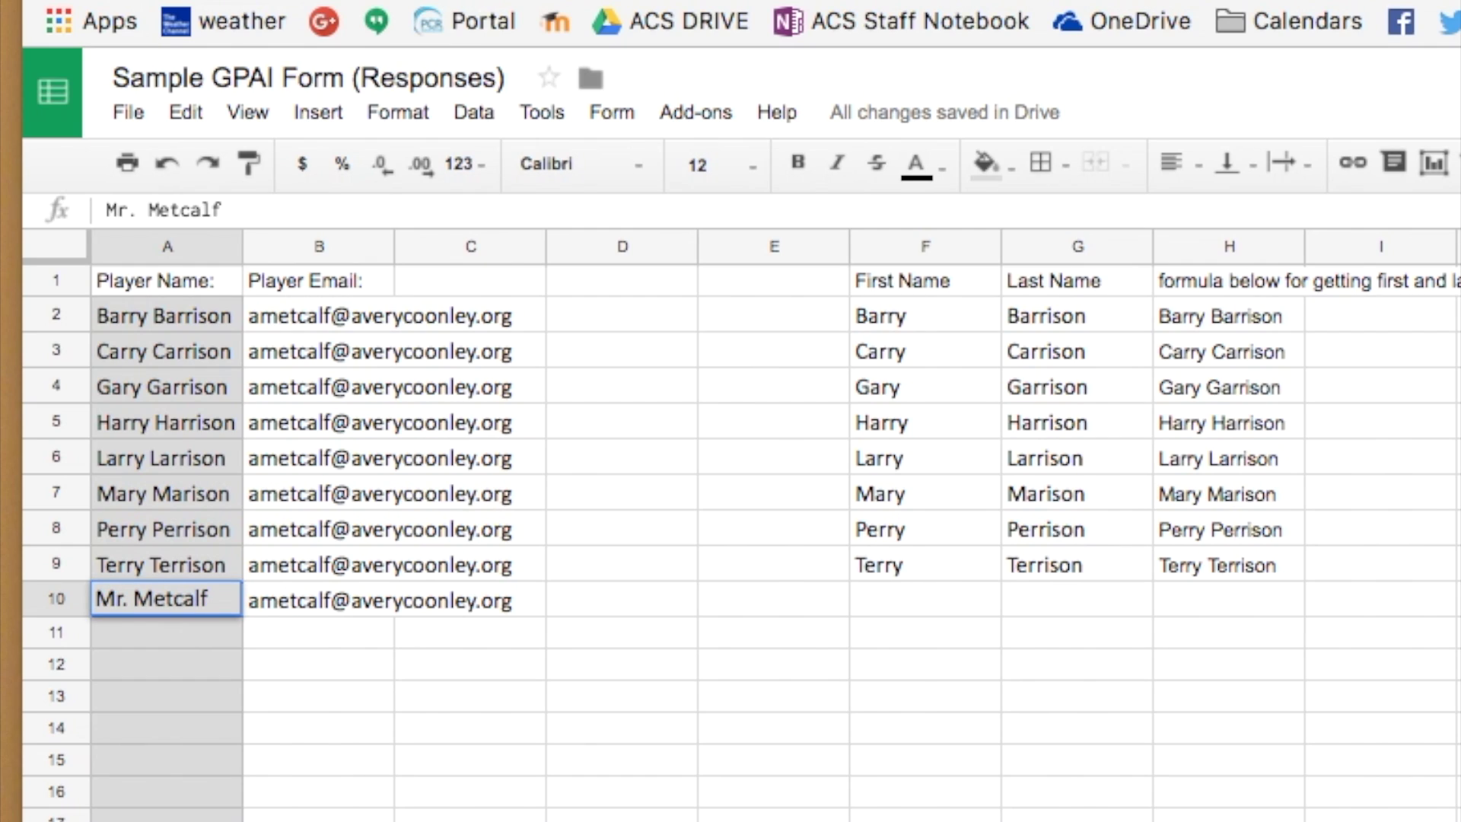
{"action": "key", "text": "Return"}
{"action": "key", "text": "Right"}
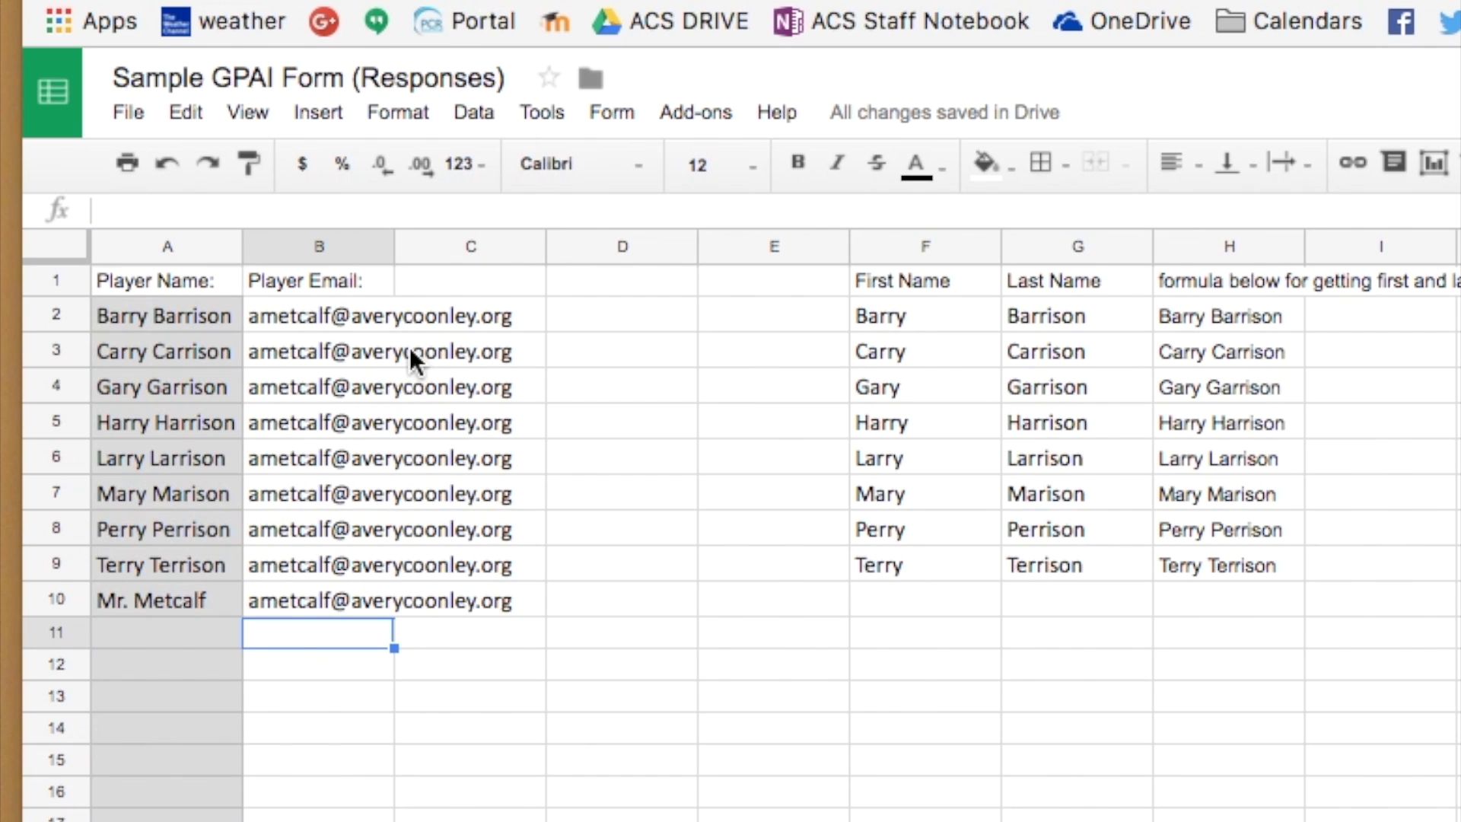
{"action": "left_click_drag", "start_coordinate": [357, 311], "coordinate": [370, 598]}
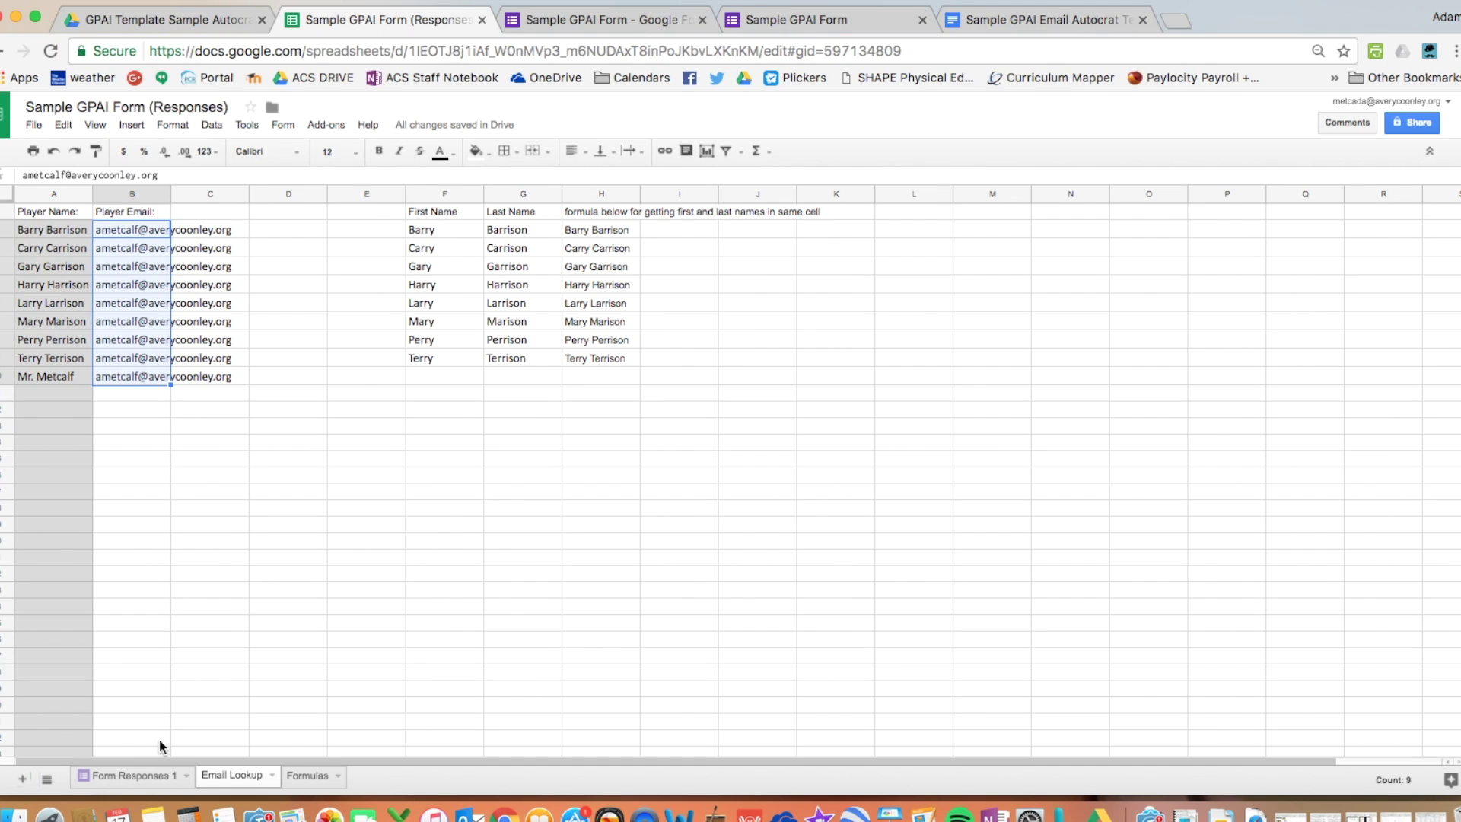
{"action": "left_click", "coordinate": [161, 775]}
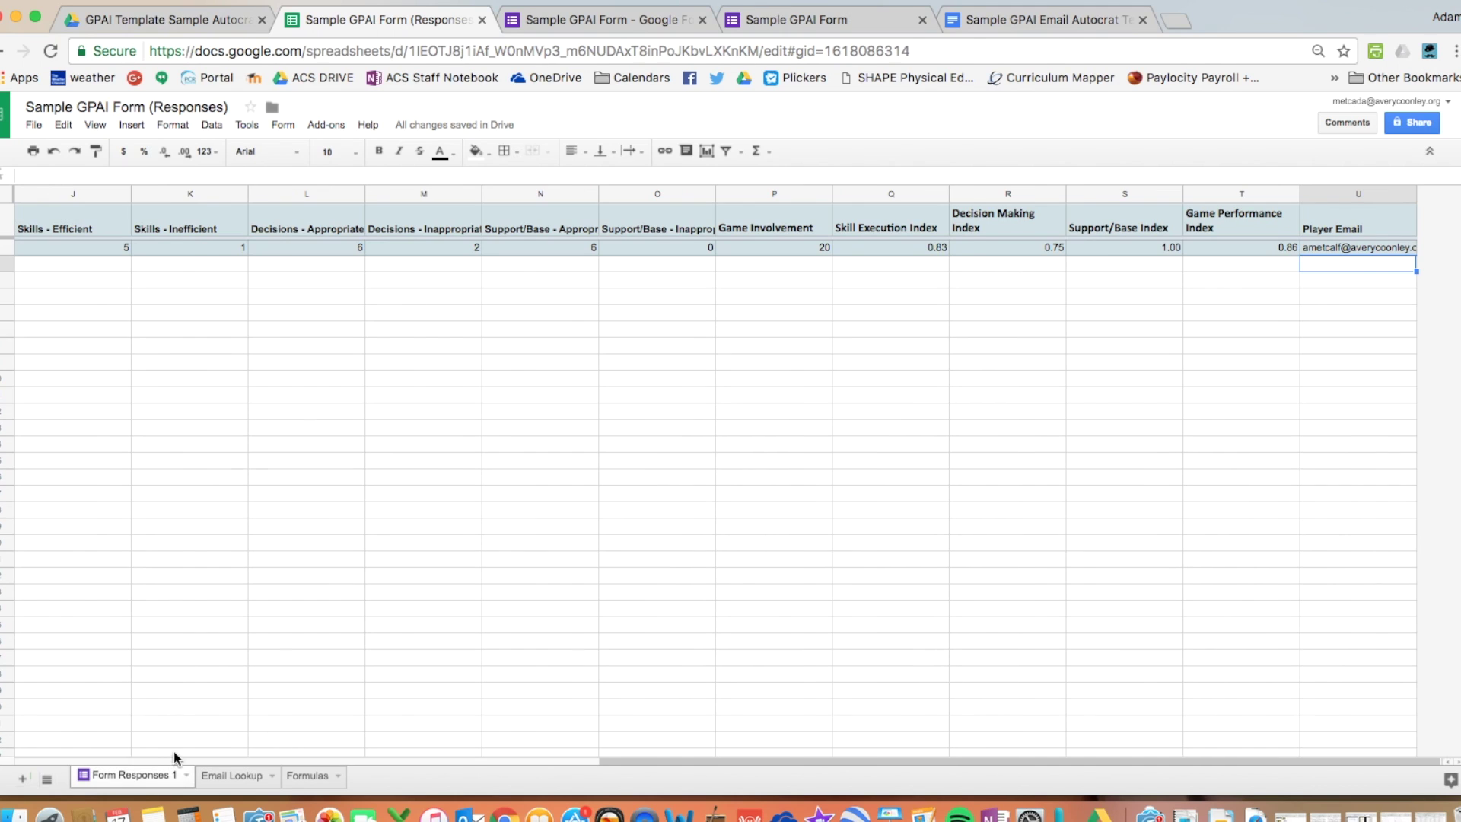
- Check row 2's Player Name and the vlookup Player Email formula in U2
{"action": "scroll", "coordinate": [186, 344], "scroll_direction": "left", "scroll_amount": 10}
{"action": "left_click", "coordinate": [285, 248]}
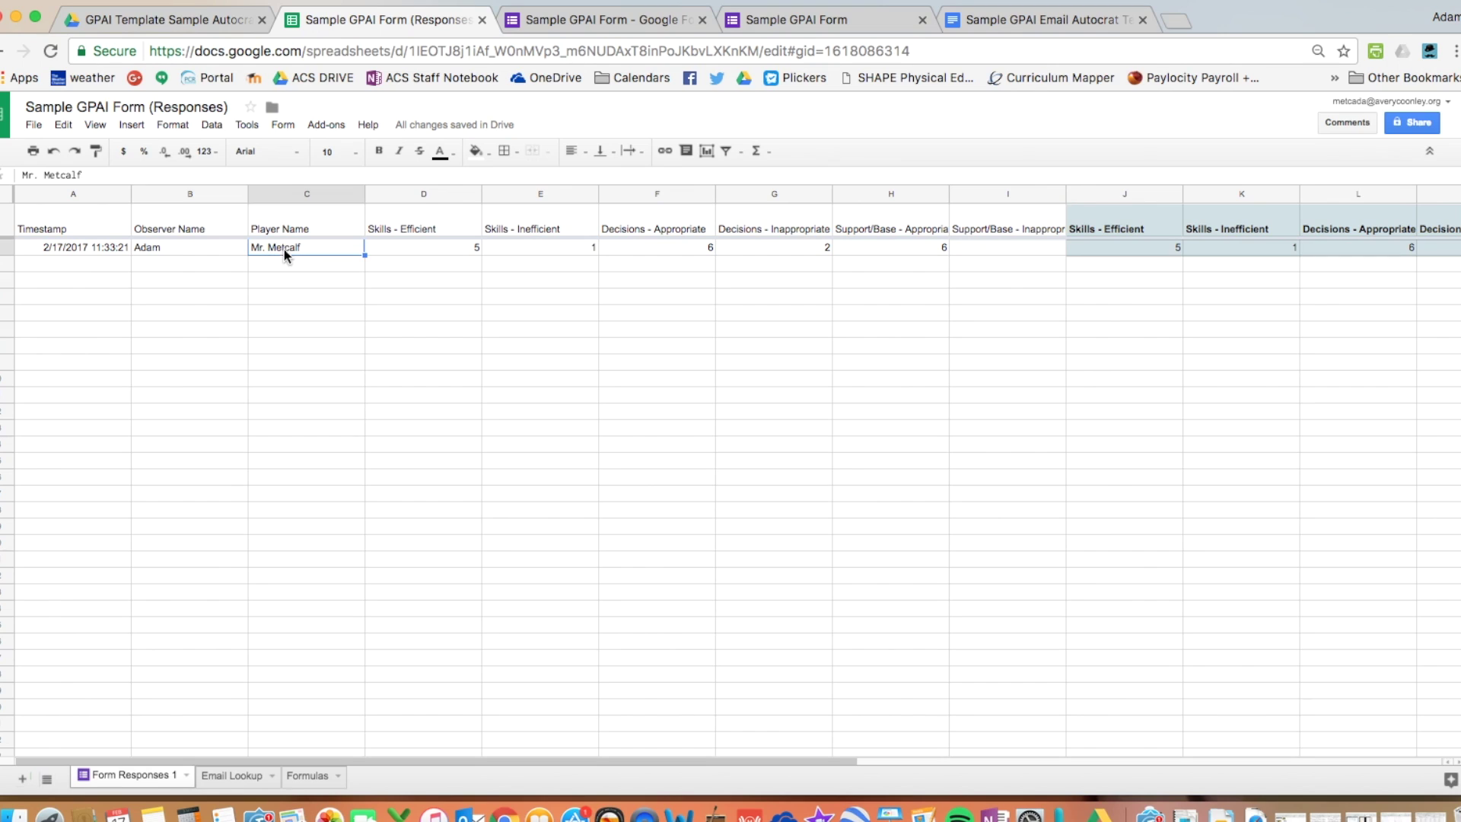
{"action": "scroll", "coordinate": [283, 266], "scroll_direction": "right", "scroll_amount": 10}
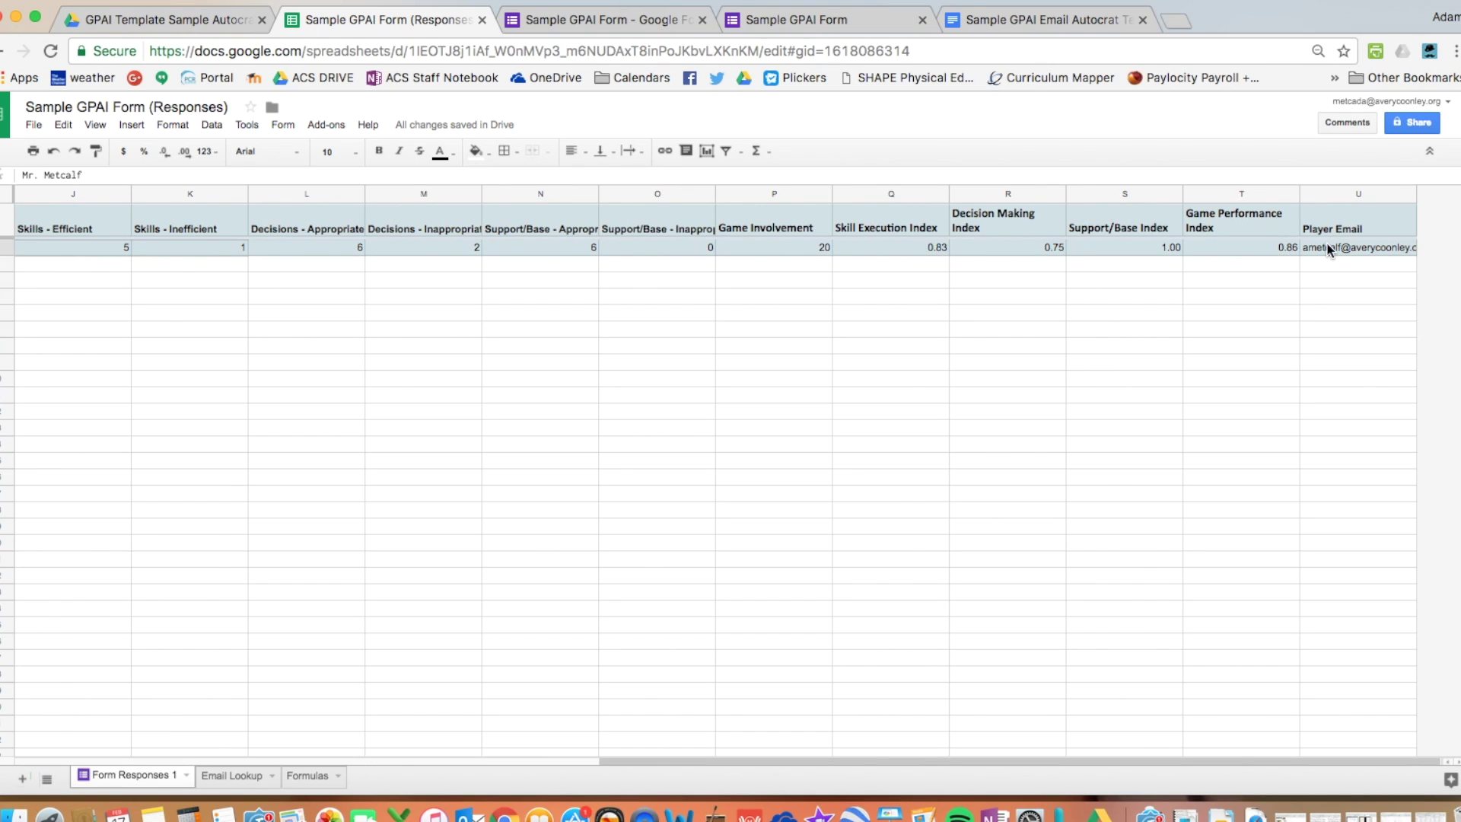
{"action": "left_click", "coordinate": [1327, 248]}
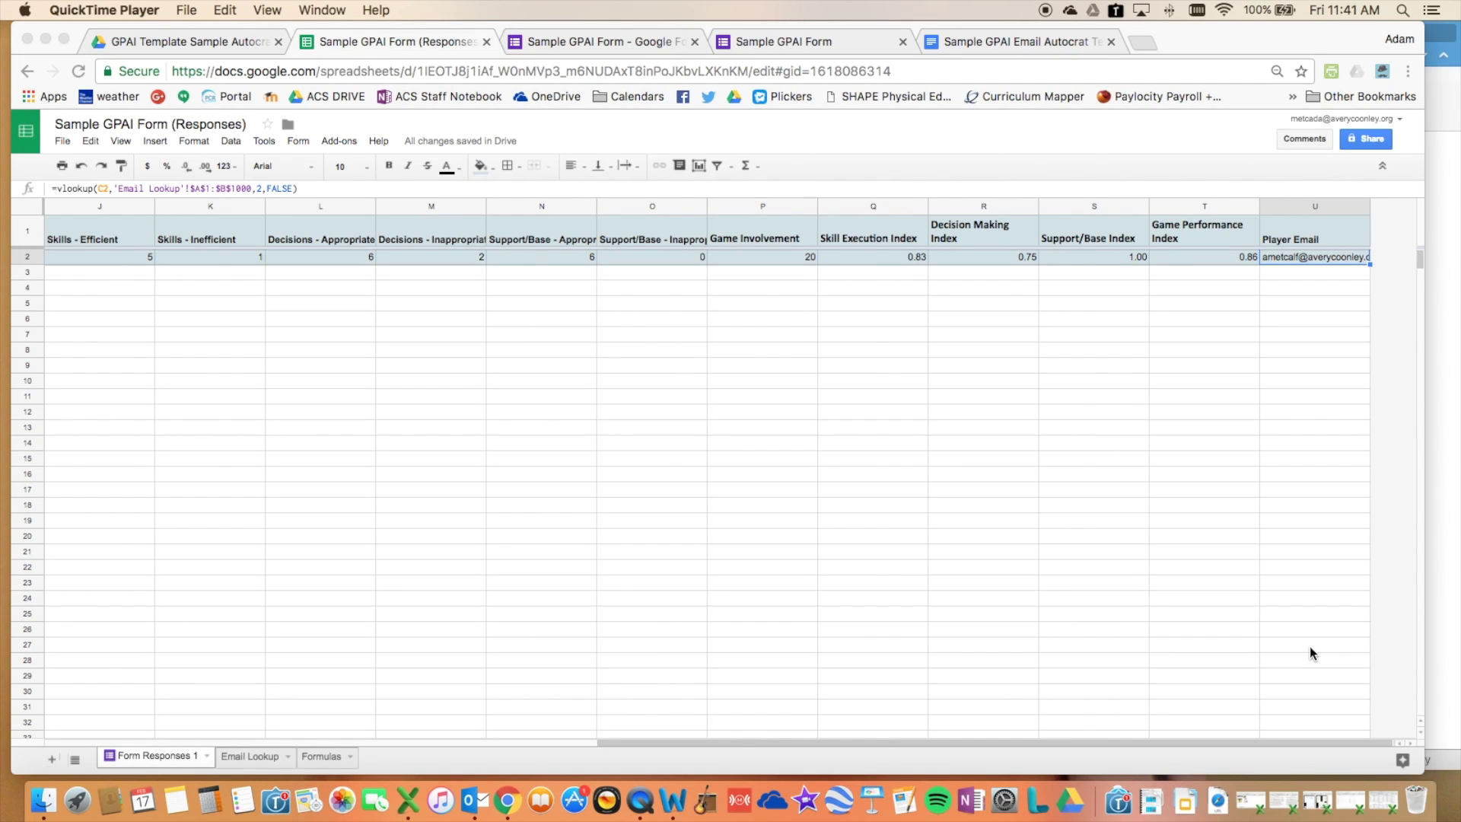
- Open the copyDown settings from the Add-ons menu
{"action": "left_click", "coordinate": [346, 139]}
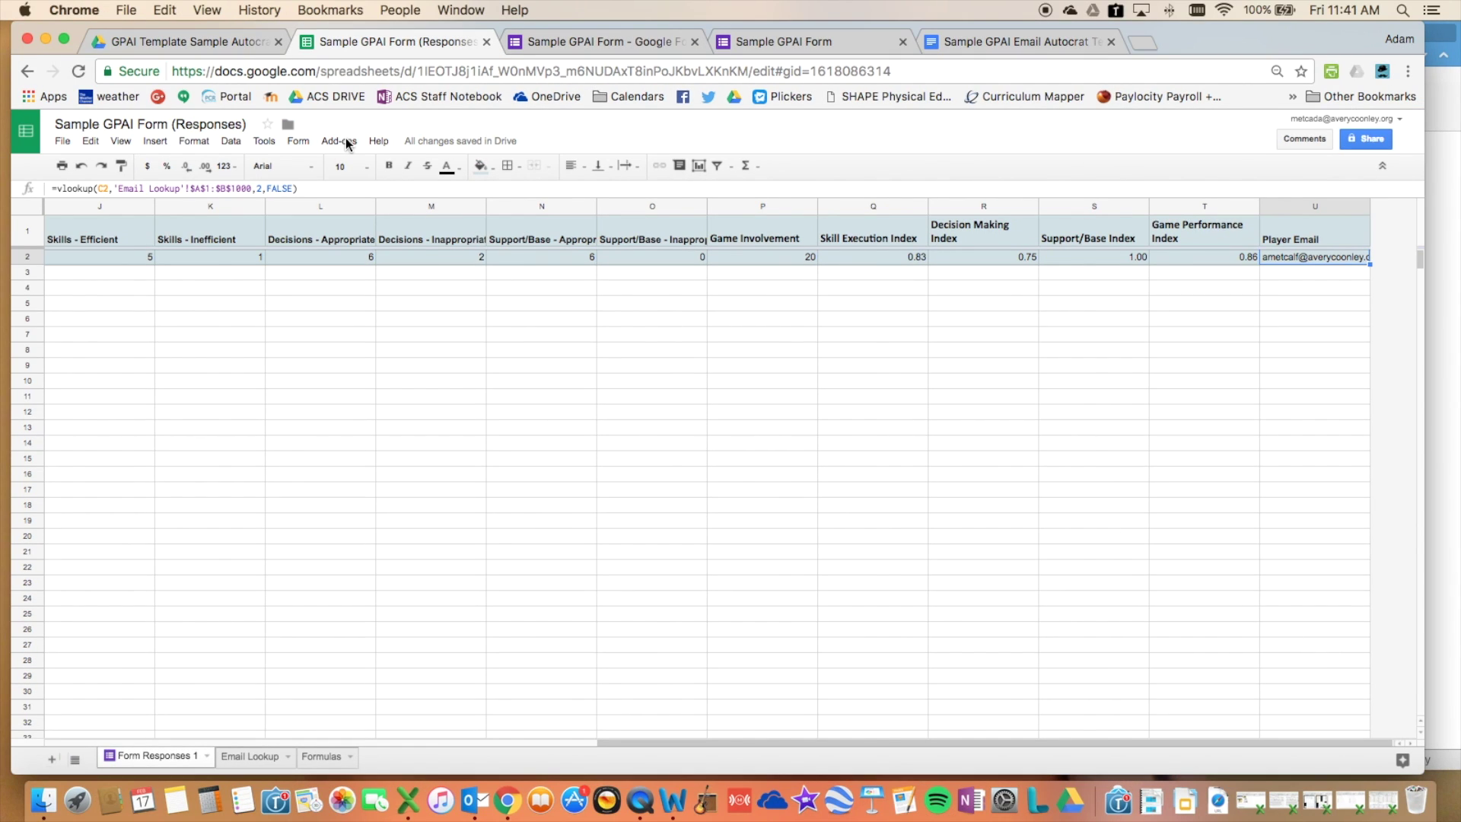
{"action": "left_click", "coordinate": [345, 139]}
{"action": "mouse_move", "coordinate": [366, 185]}
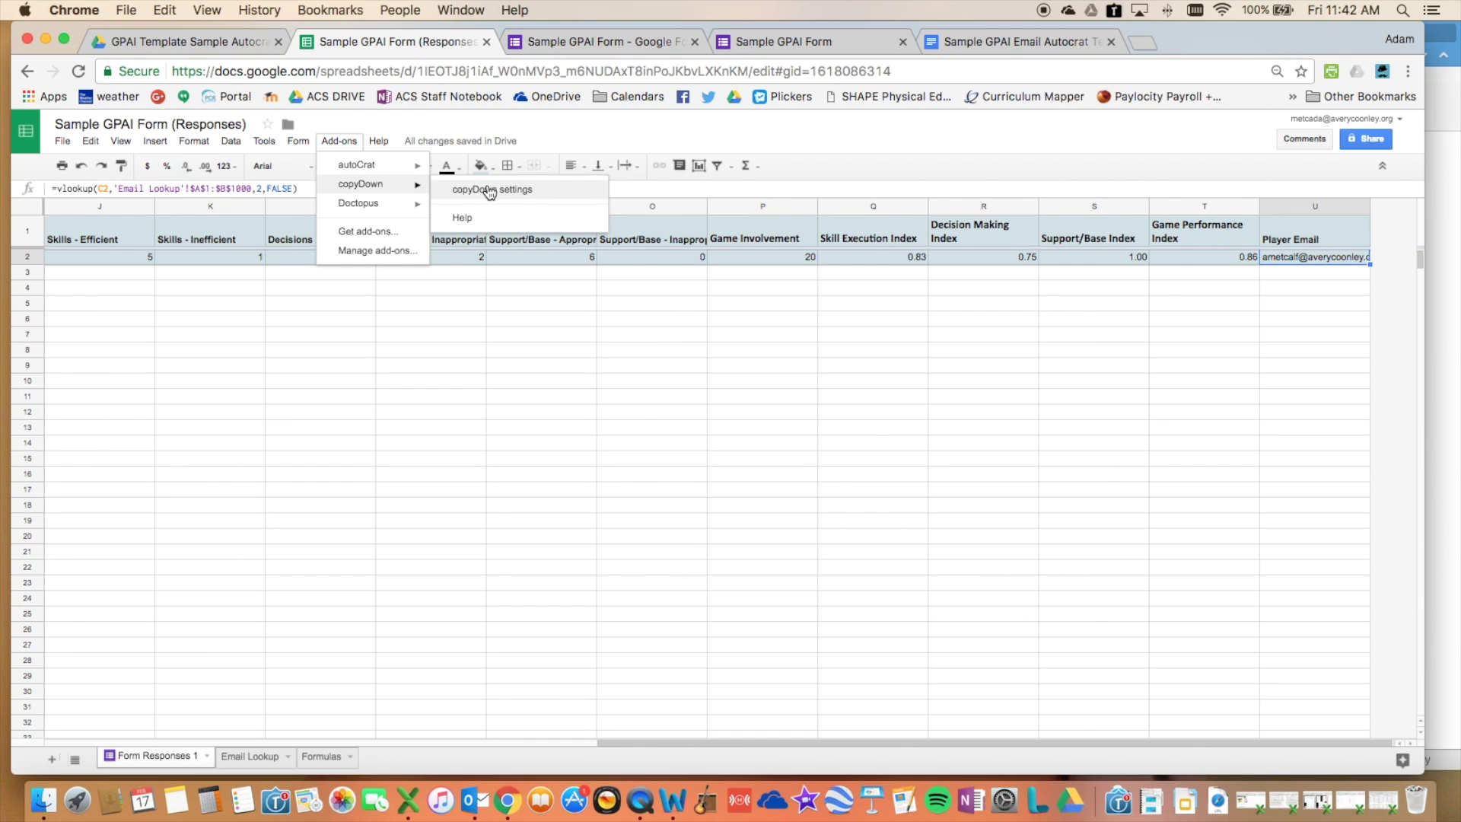
{"action": "left_click", "coordinate": [487, 188]}
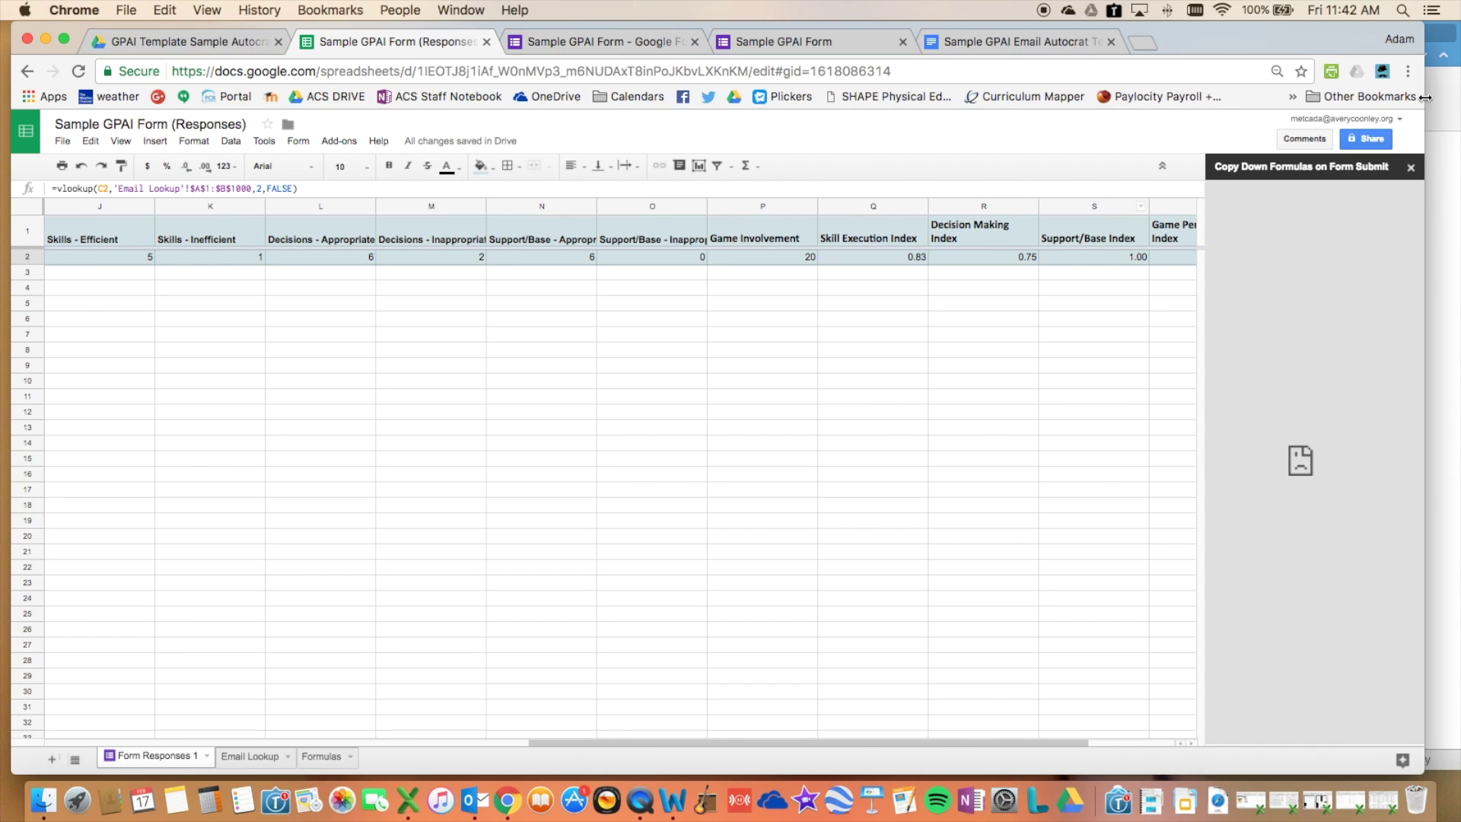
- Close the stalled copyDown panel and switch automatic formula copying on
{"action": "left_click", "coordinate": [1410, 168]}
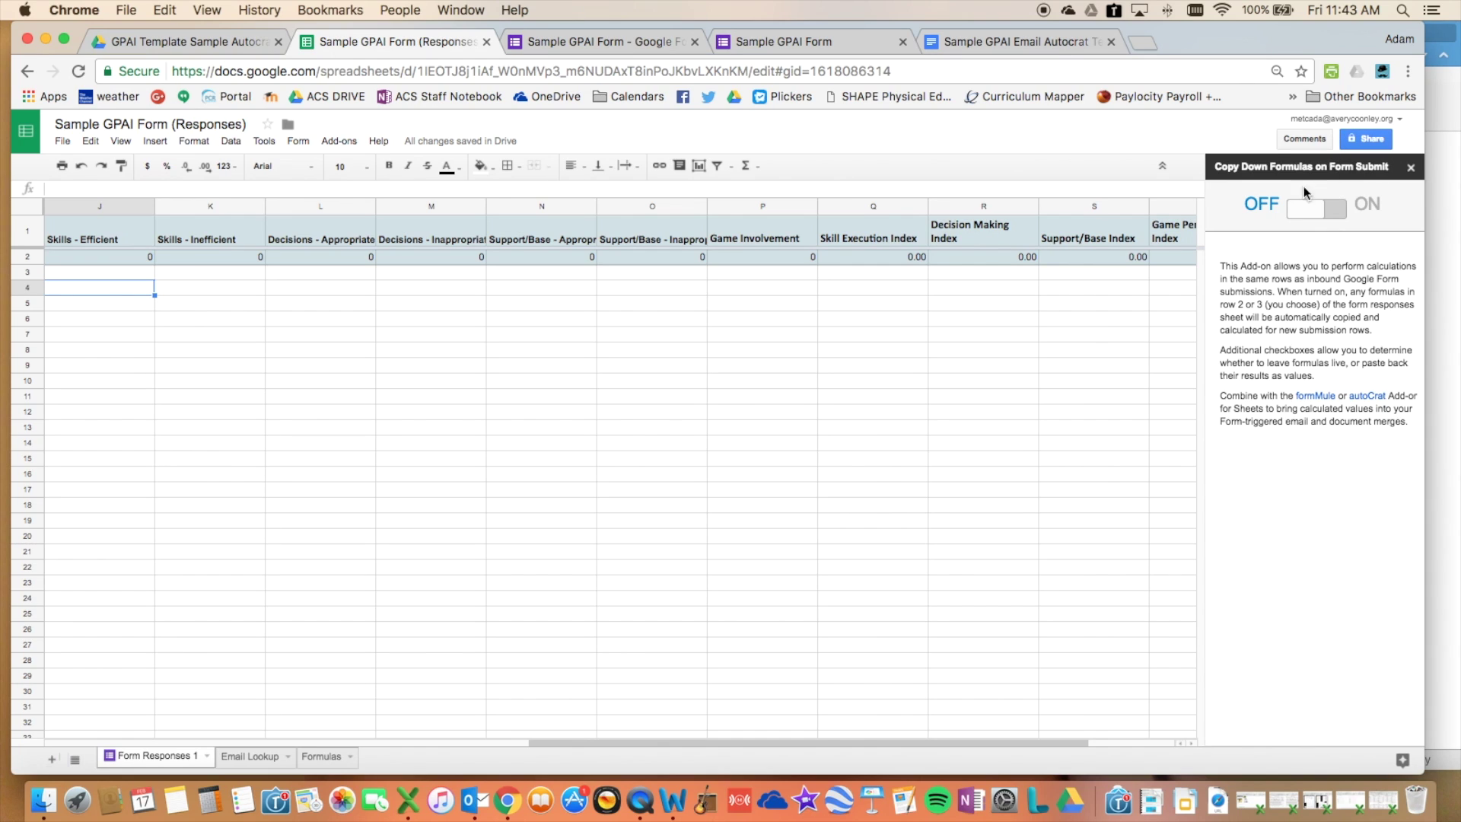
{"action": "left_click", "coordinate": [1327, 222]}
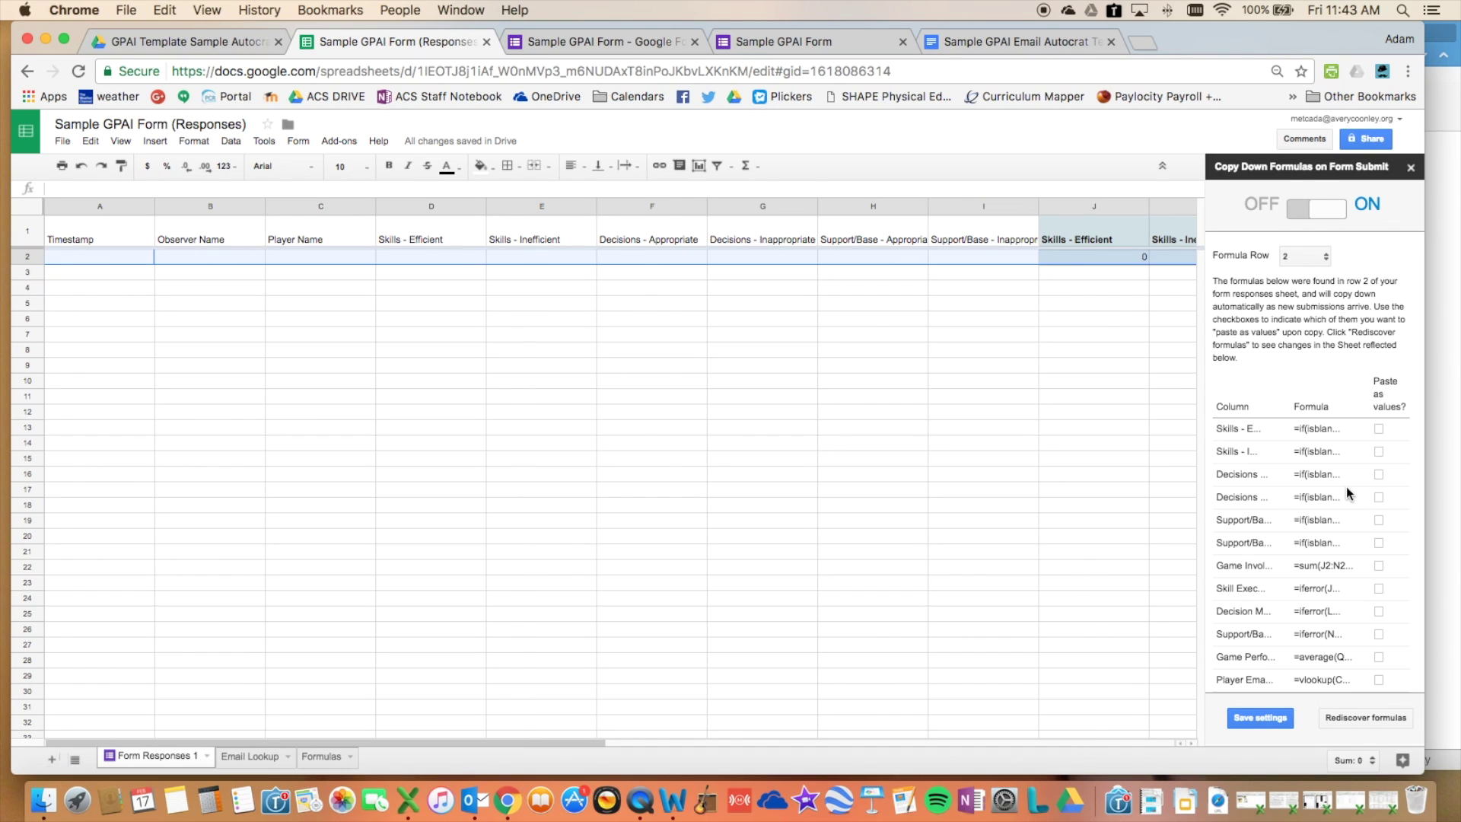
- Review the row-2 formulas marked to paste as values and save the copyDown settings
{"action": "scroll", "coordinate": [1347, 489], "scroll_direction": "down", "scroll_amount": 1}
{"action": "scroll", "coordinate": [1347, 489], "scroll_direction": "up", "scroll_amount": 1}
{"action": "scroll", "coordinate": [1305, 495], "scroll_direction": "down", "scroll_amount": 1}
{"action": "scroll", "coordinate": [1305, 494], "scroll_direction": "down", "scroll_amount": 1}
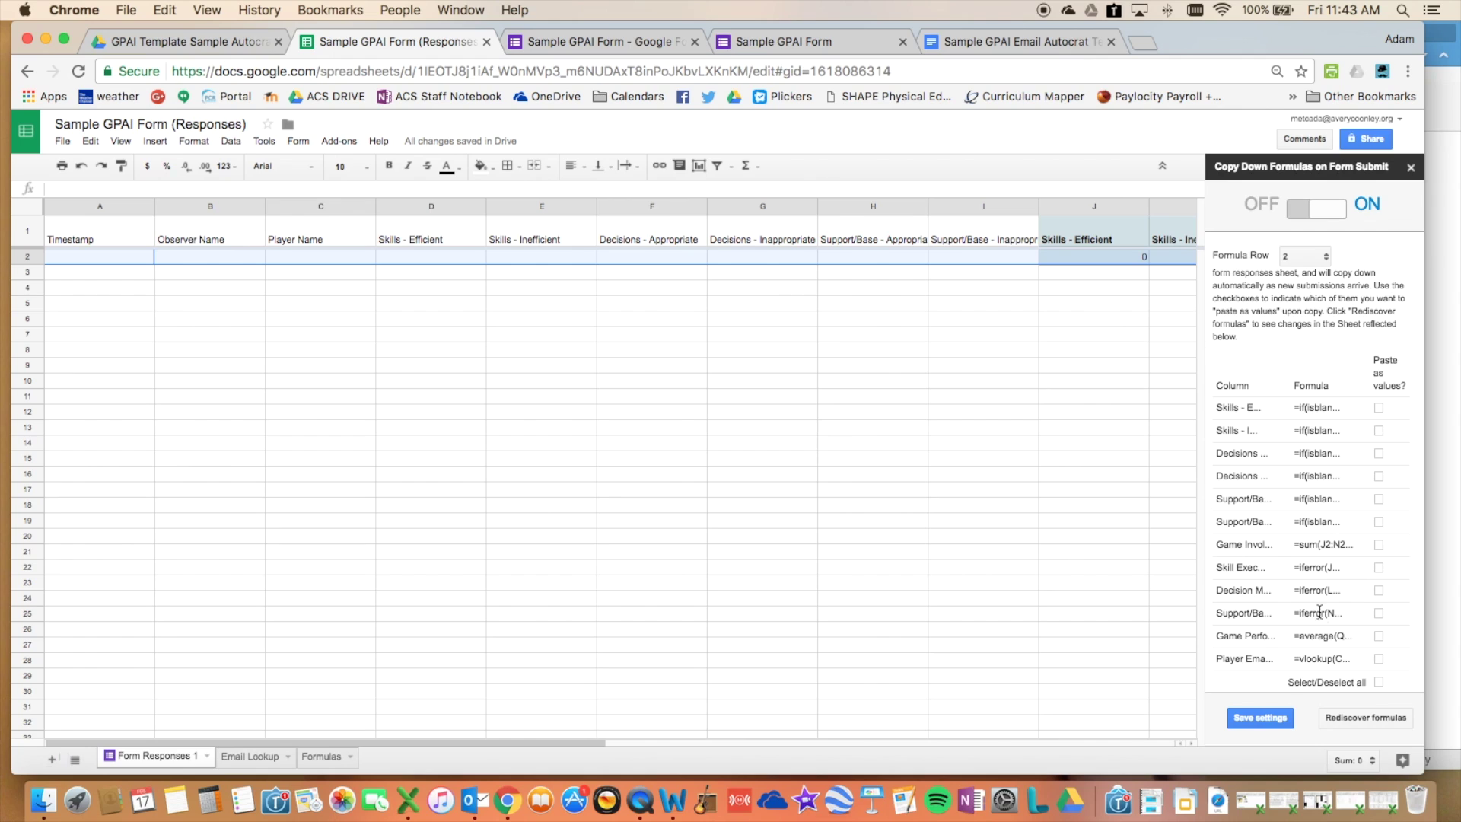
{"action": "scroll", "coordinate": [1385, 461], "scroll_direction": "up", "scroll_amount": 1}
{"action": "scroll", "coordinate": [1385, 468], "scroll_direction": "down", "scroll_amount": 1}
{"action": "left_click", "coordinate": [1270, 722]}
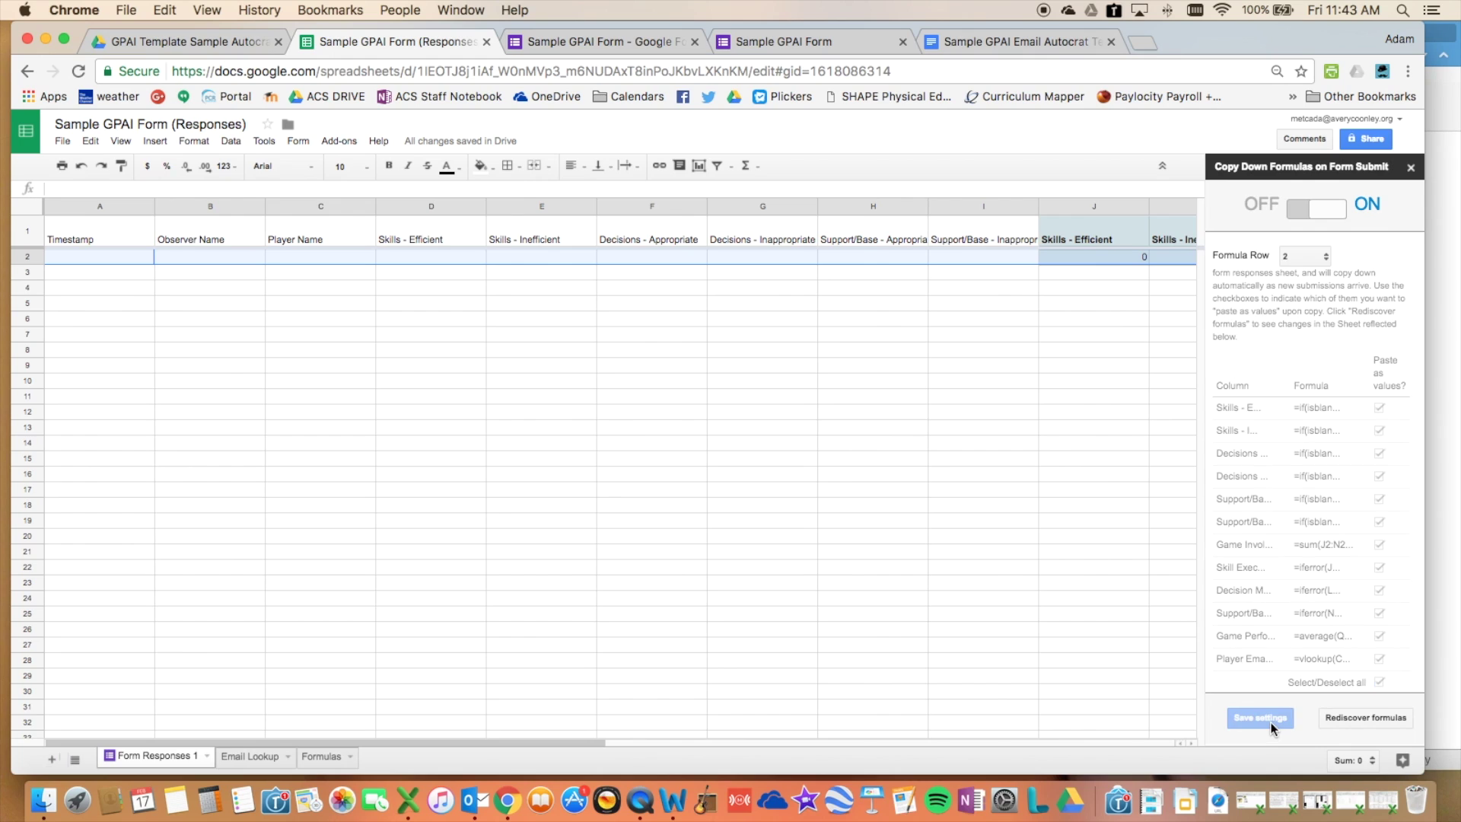
- Launch the autoCrat add-on from the Add-ons menu
{"action": "left_click", "coordinate": [355, 141]}
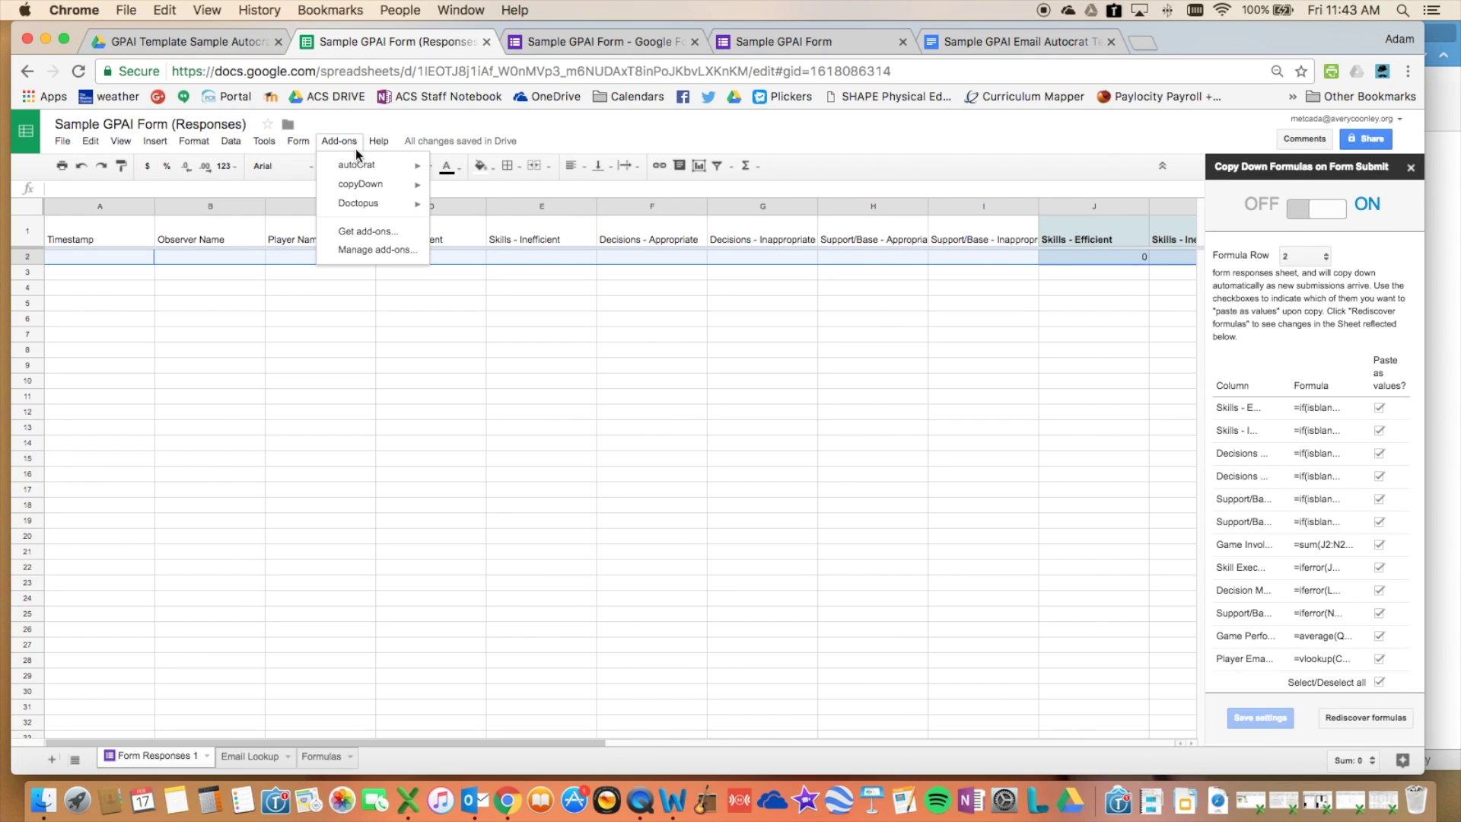
{"action": "mouse_move", "coordinate": [364, 165]}
{"action": "left_click", "coordinate": [508, 177]}
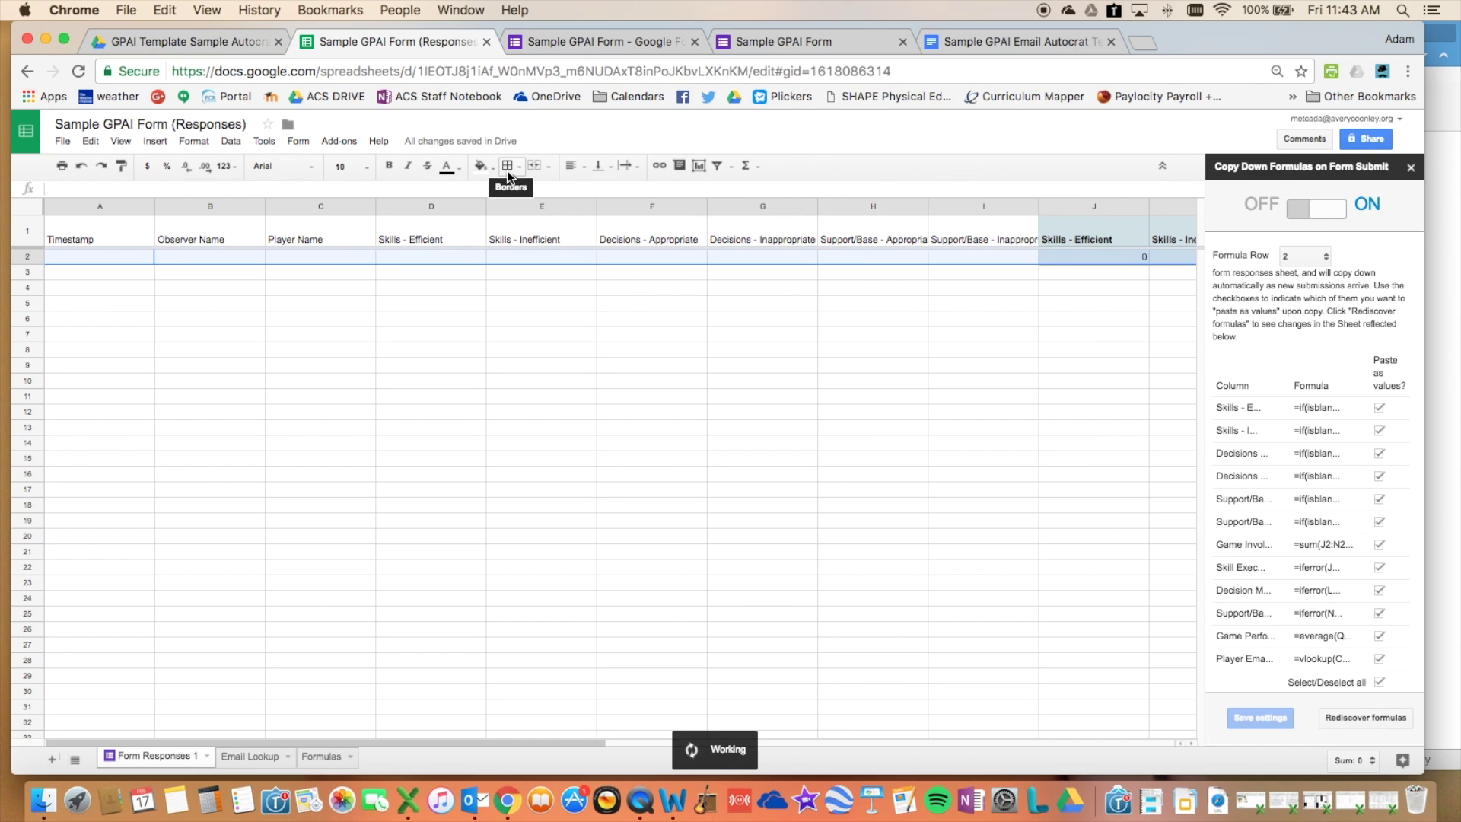
- Scroll through the Sample GPAI Email Autocrat Template and its merge fields
{"action": "left_click", "coordinate": [991, 48]}
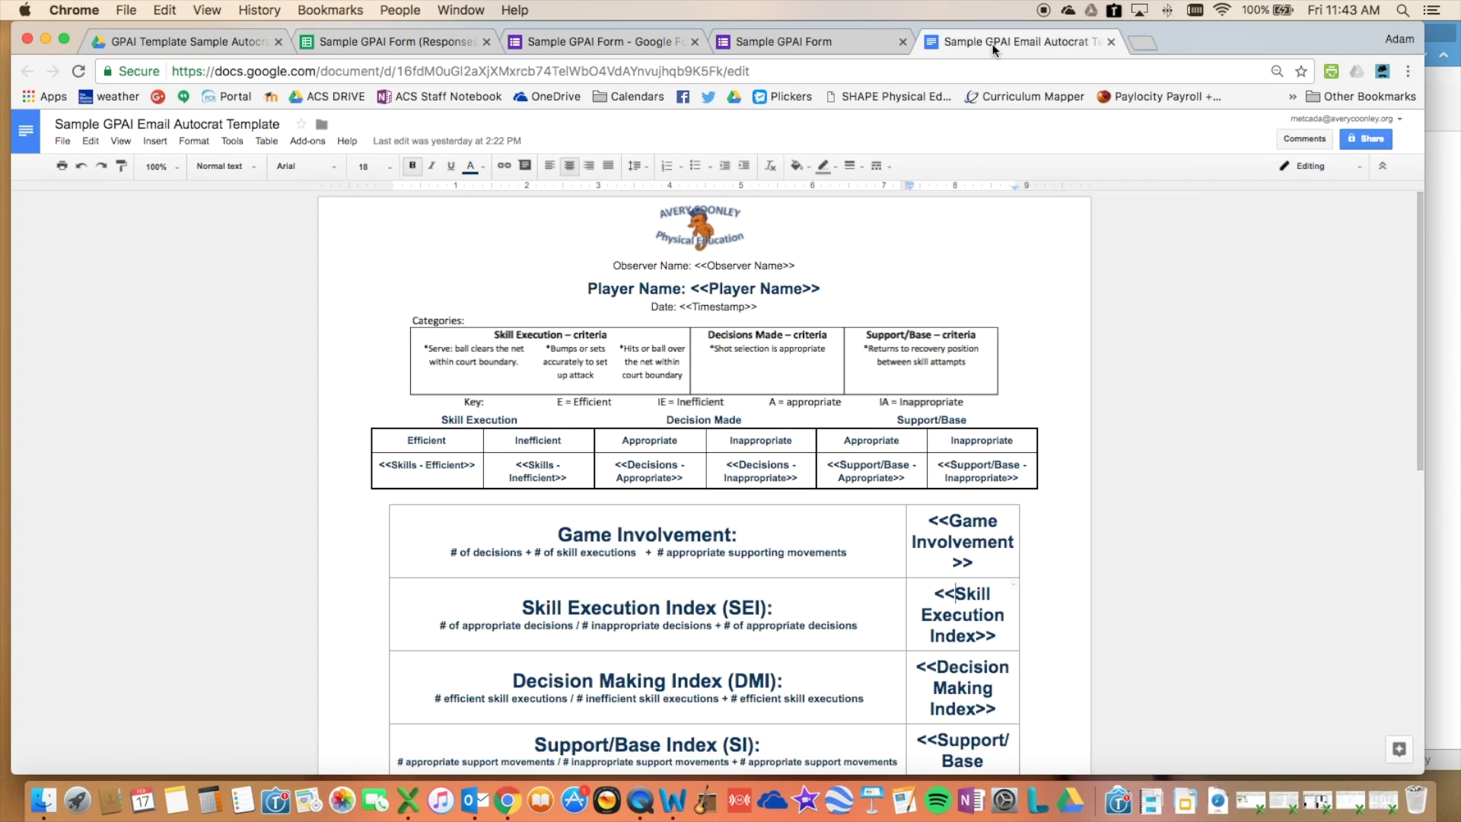
{"action": "scroll", "coordinate": [831, 342], "scroll_direction": "down", "scroll_amount": 10}
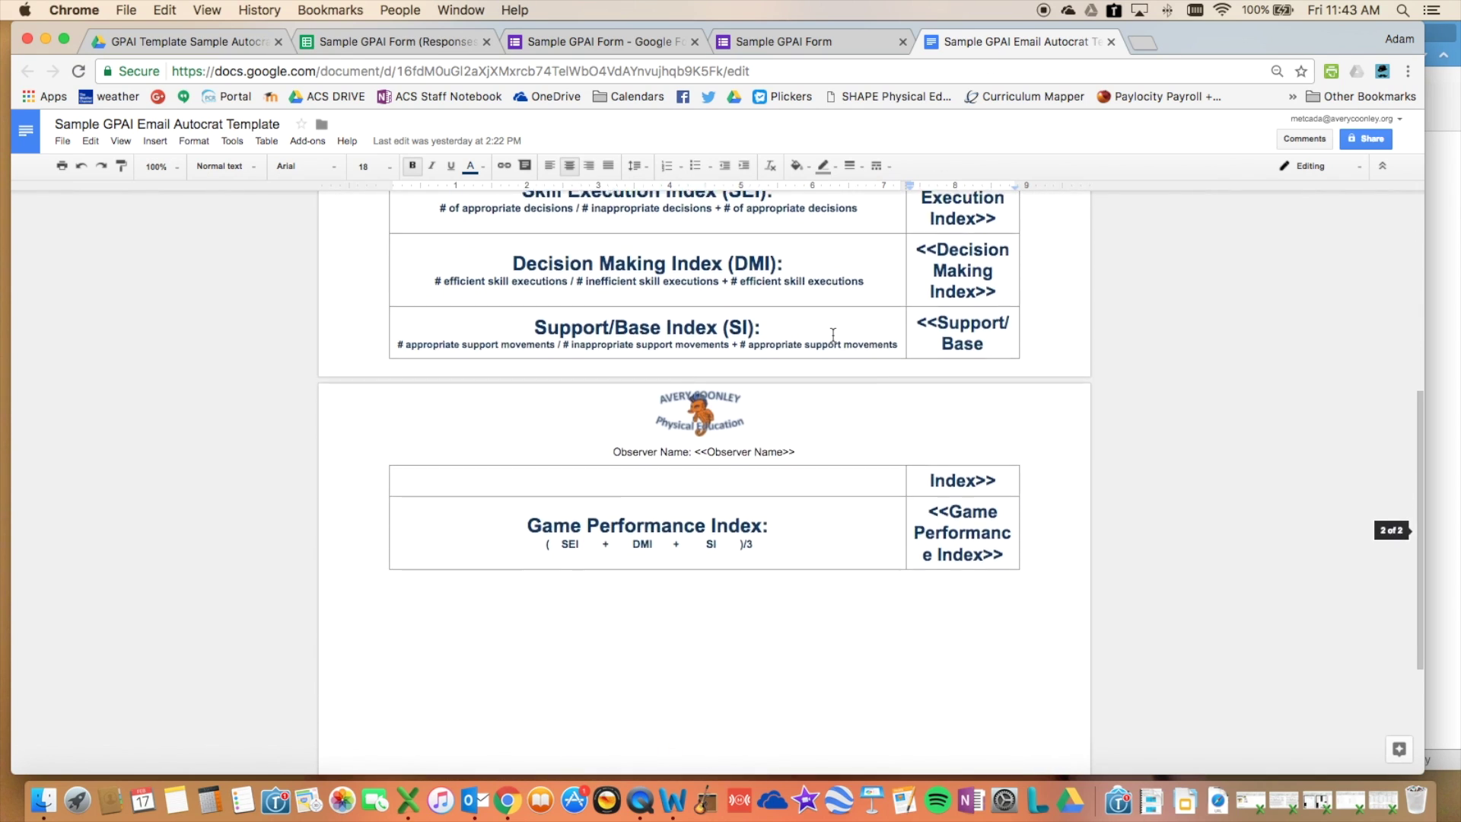
{"action": "scroll", "coordinate": [831, 343], "scroll_direction": "up", "scroll_amount": 10}
- Start a fresh Sample GPAI Form response, then go back to the responses spreadsheet
{"action": "left_click", "coordinate": [775, 42]}
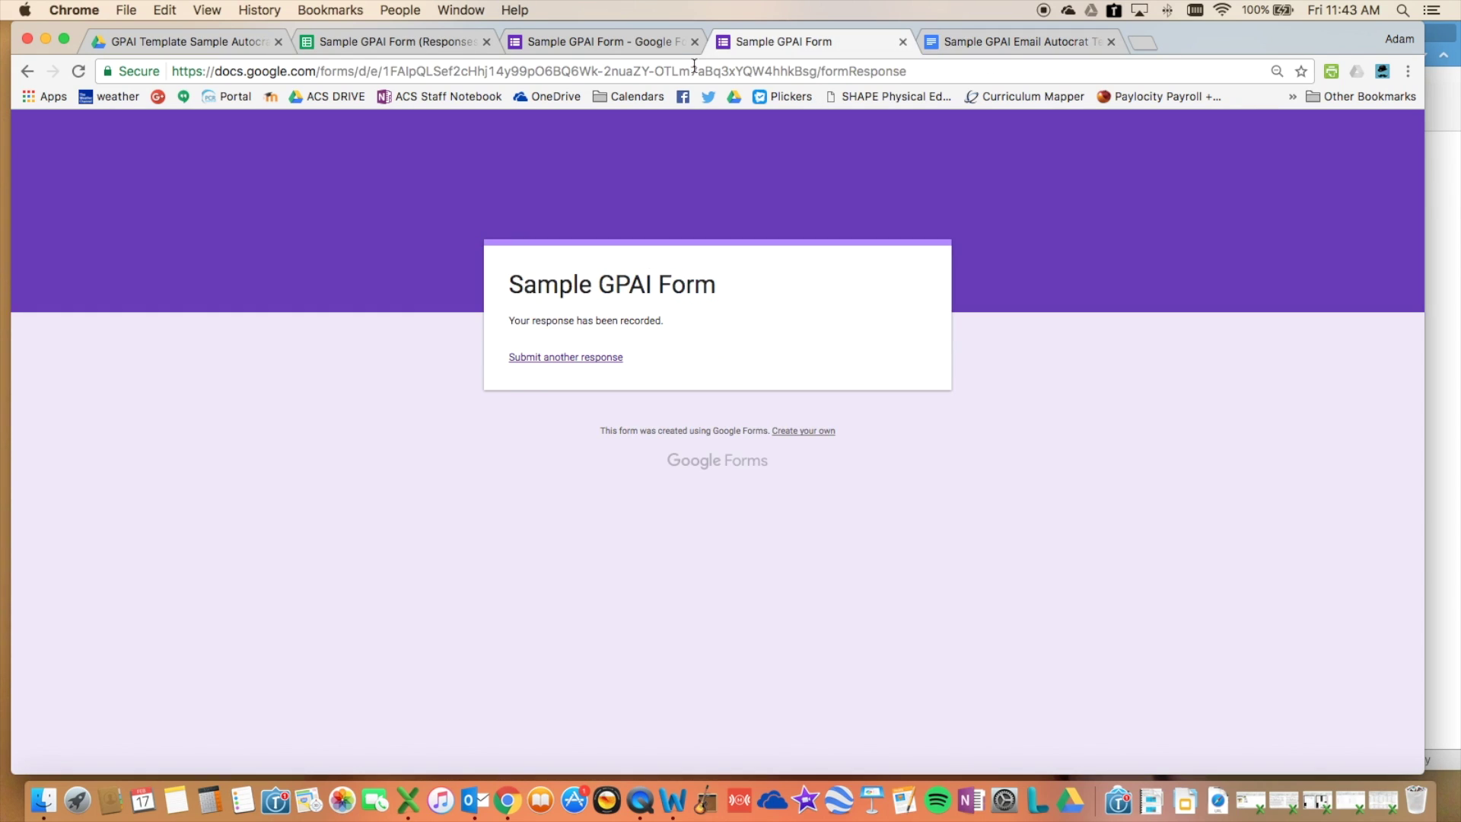
{"action": "left_click", "coordinate": [600, 357]}
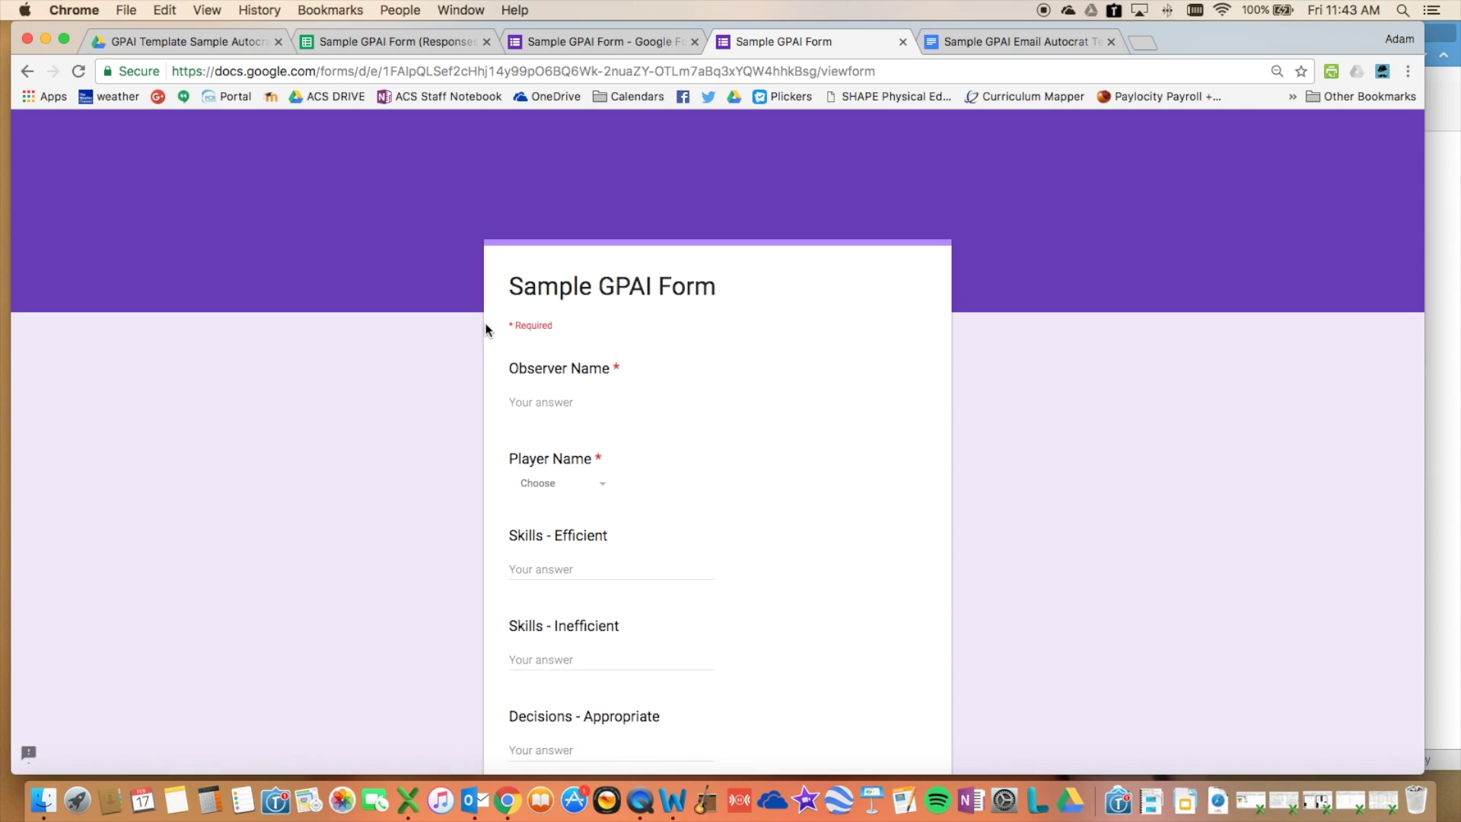
{"action": "scroll", "coordinate": [489, 327], "scroll_direction": "down", "scroll_amount": 5}
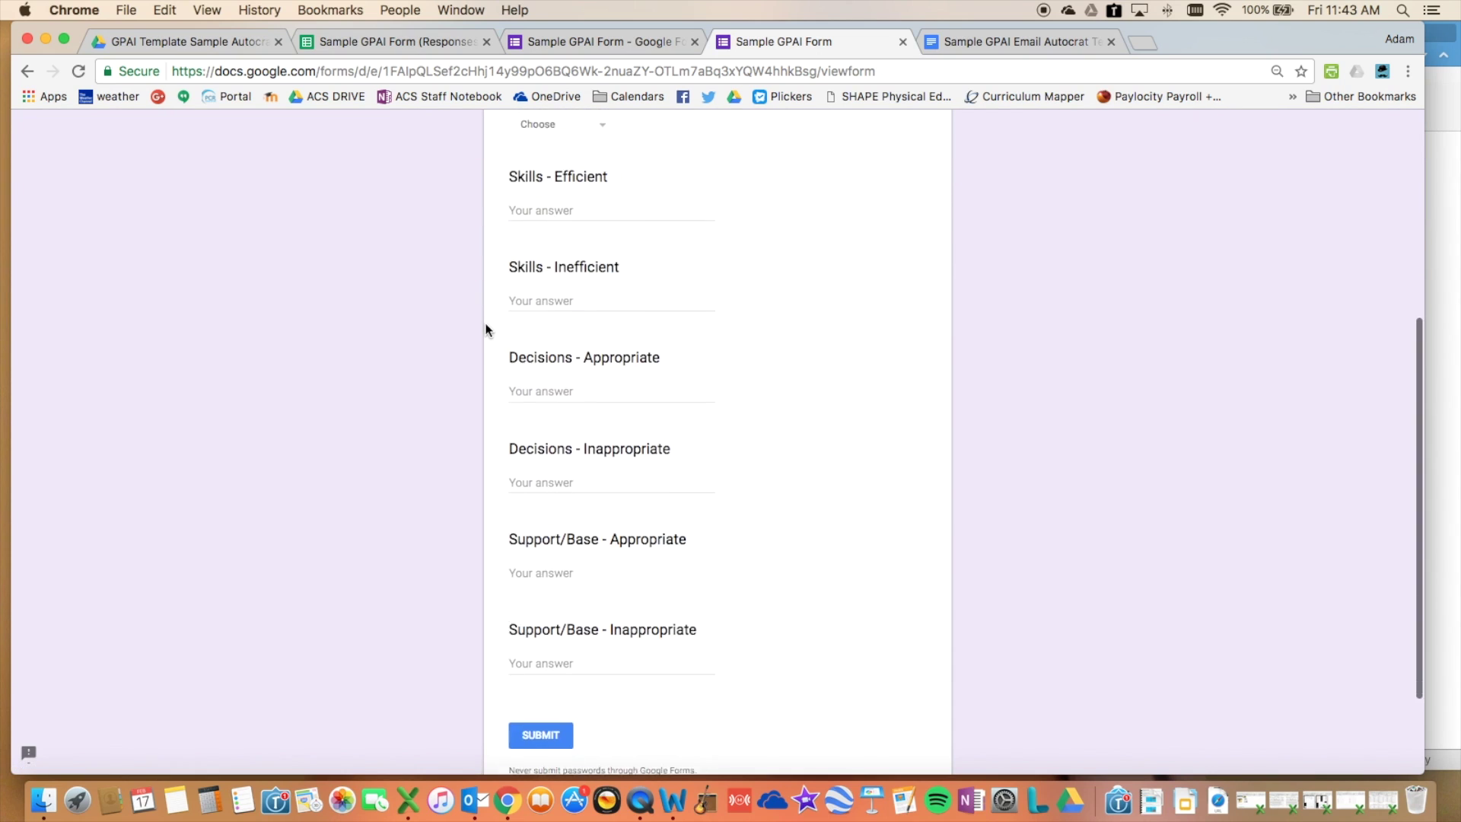
{"action": "left_click", "coordinate": [368, 39]}
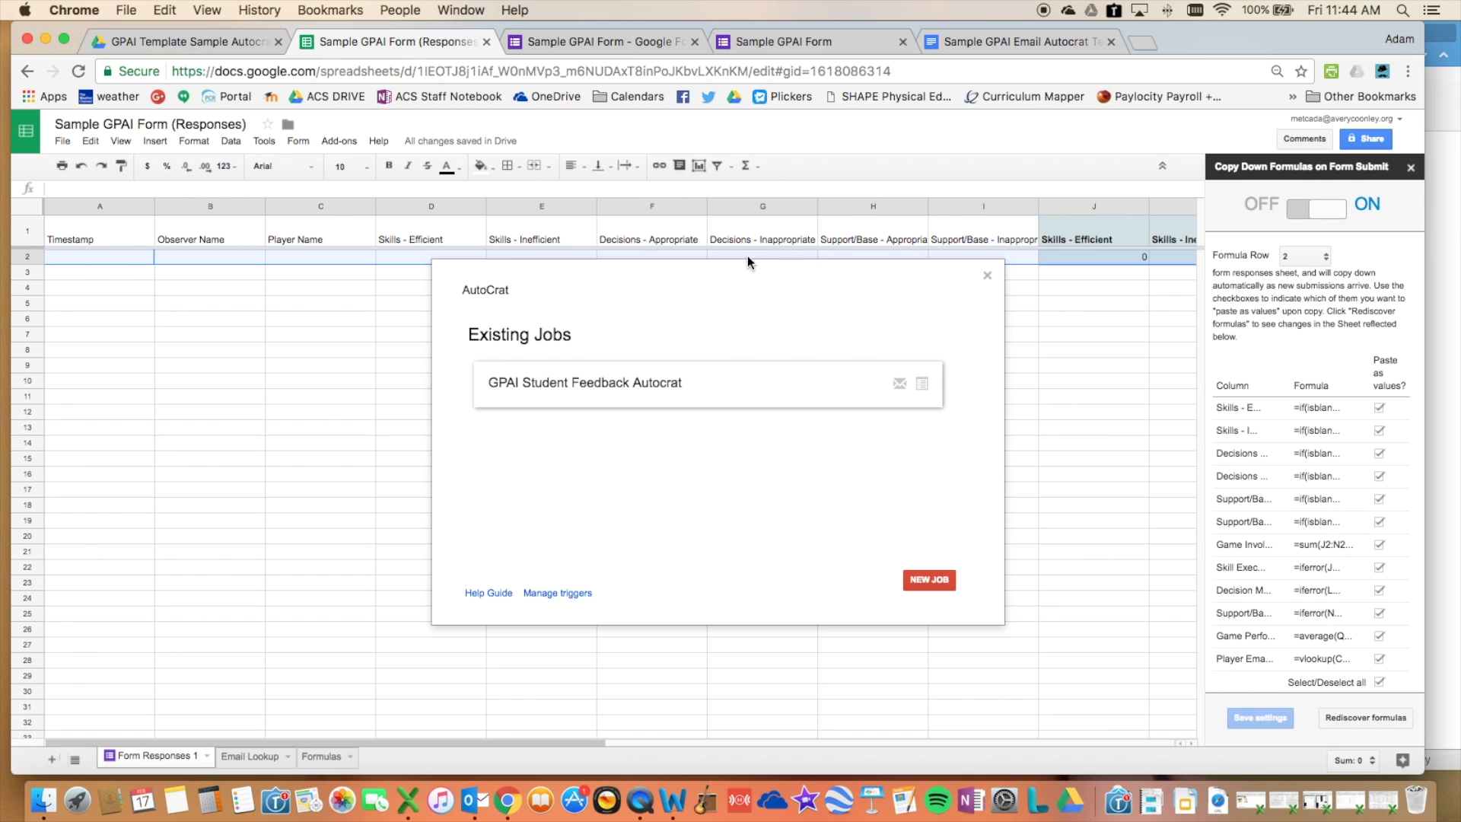
{"action": "left_click", "coordinate": [1003, 43]}
{"action": "scroll", "coordinate": [925, 353], "scroll_direction": "down", "scroll_amount": 4}
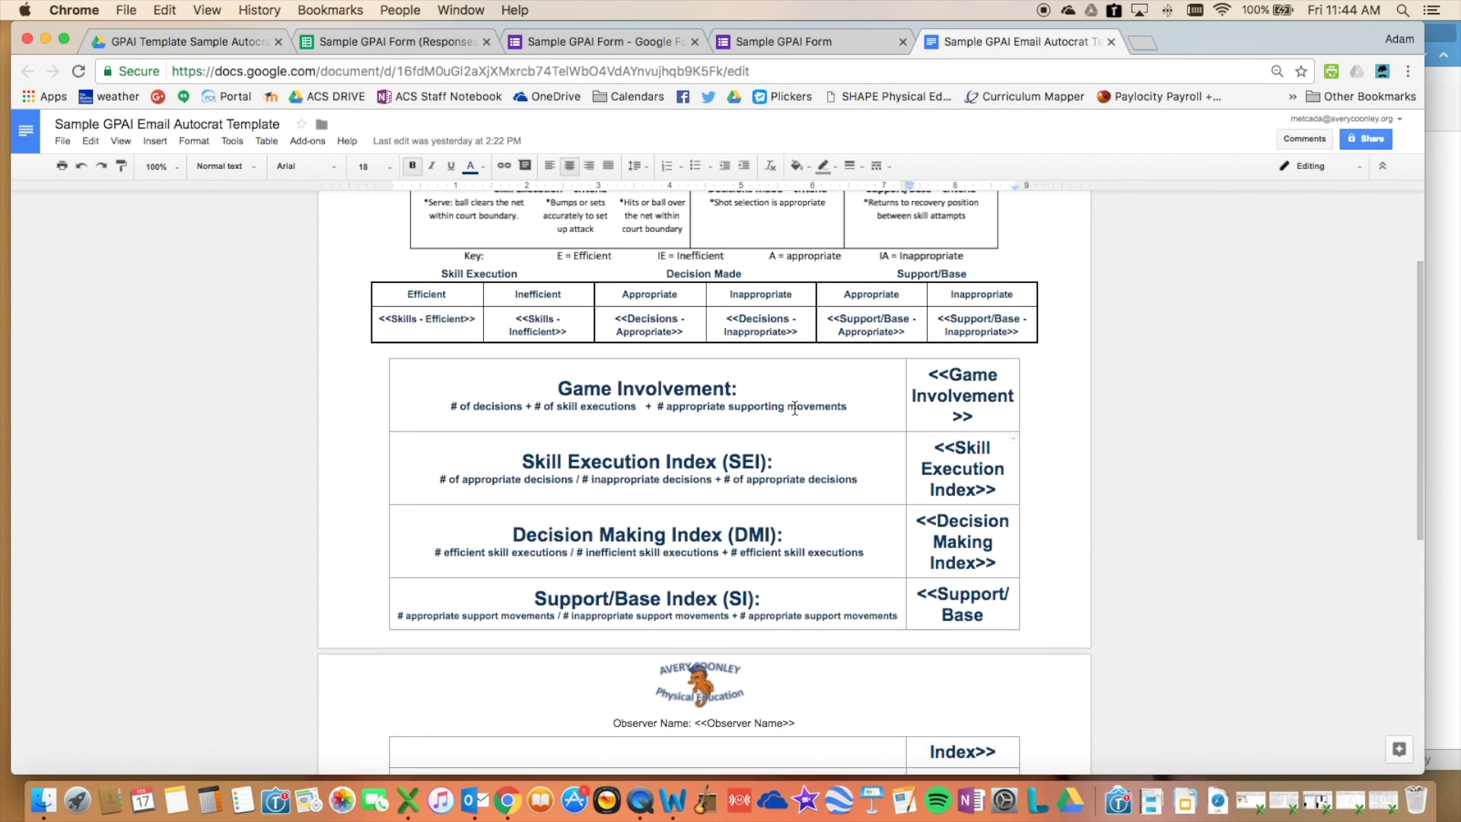
{"action": "scroll", "coordinate": [837, 388], "scroll_direction": "up", "scroll_amount": 3}
{"action": "scroll", "coordinate": [795, 409], "scroll_direction": "down", "scroll_amount": 5}
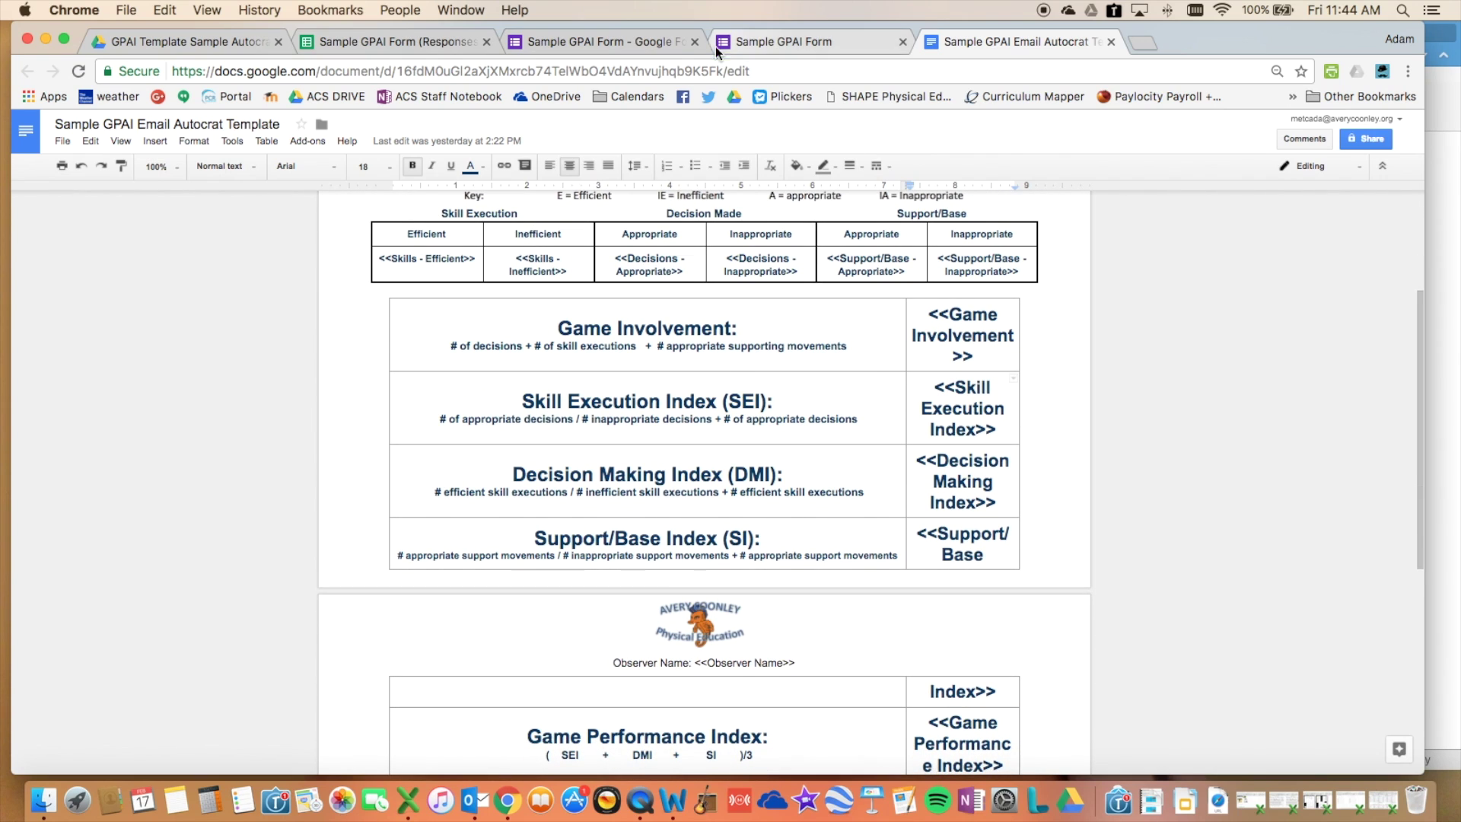
{"action": "left_click", "coordinate": [423, 44]}
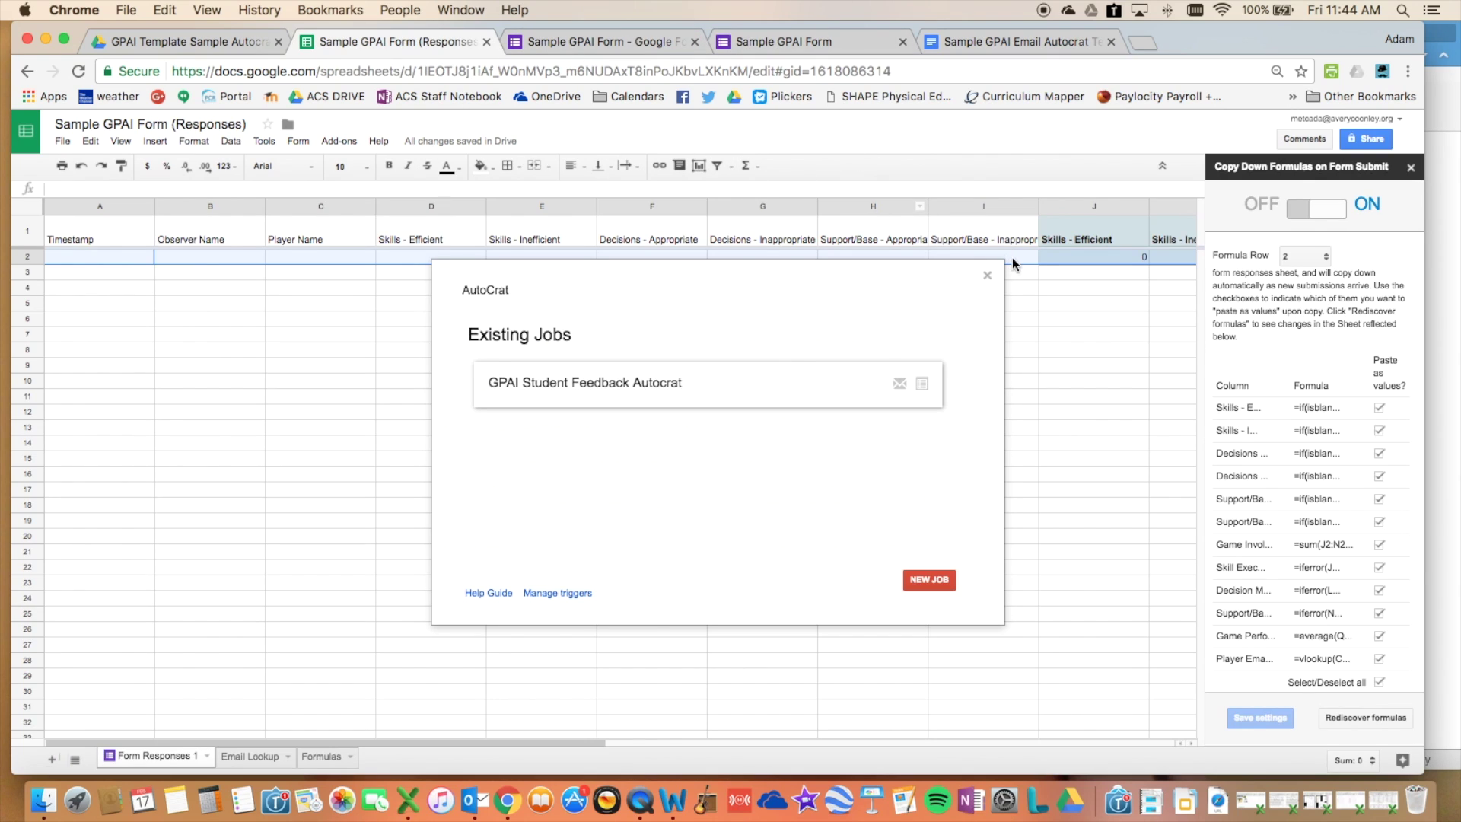
{"action": "scroll", "coordinate": [1020, 255], "scroll_direction": "right", "scroll_amount": 10}
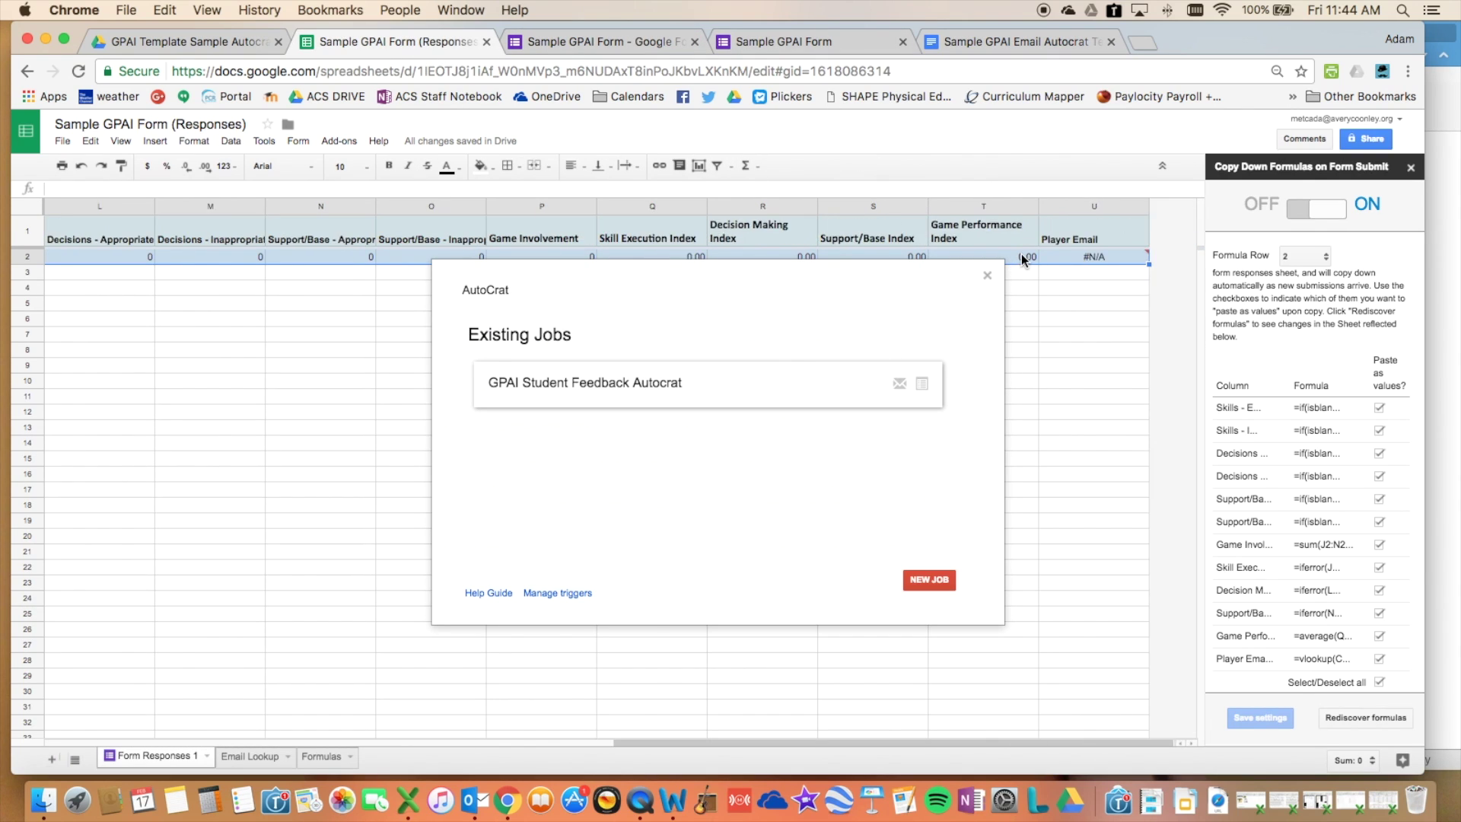
{"action": "mouse_move", "coordinate": [861, 394]}
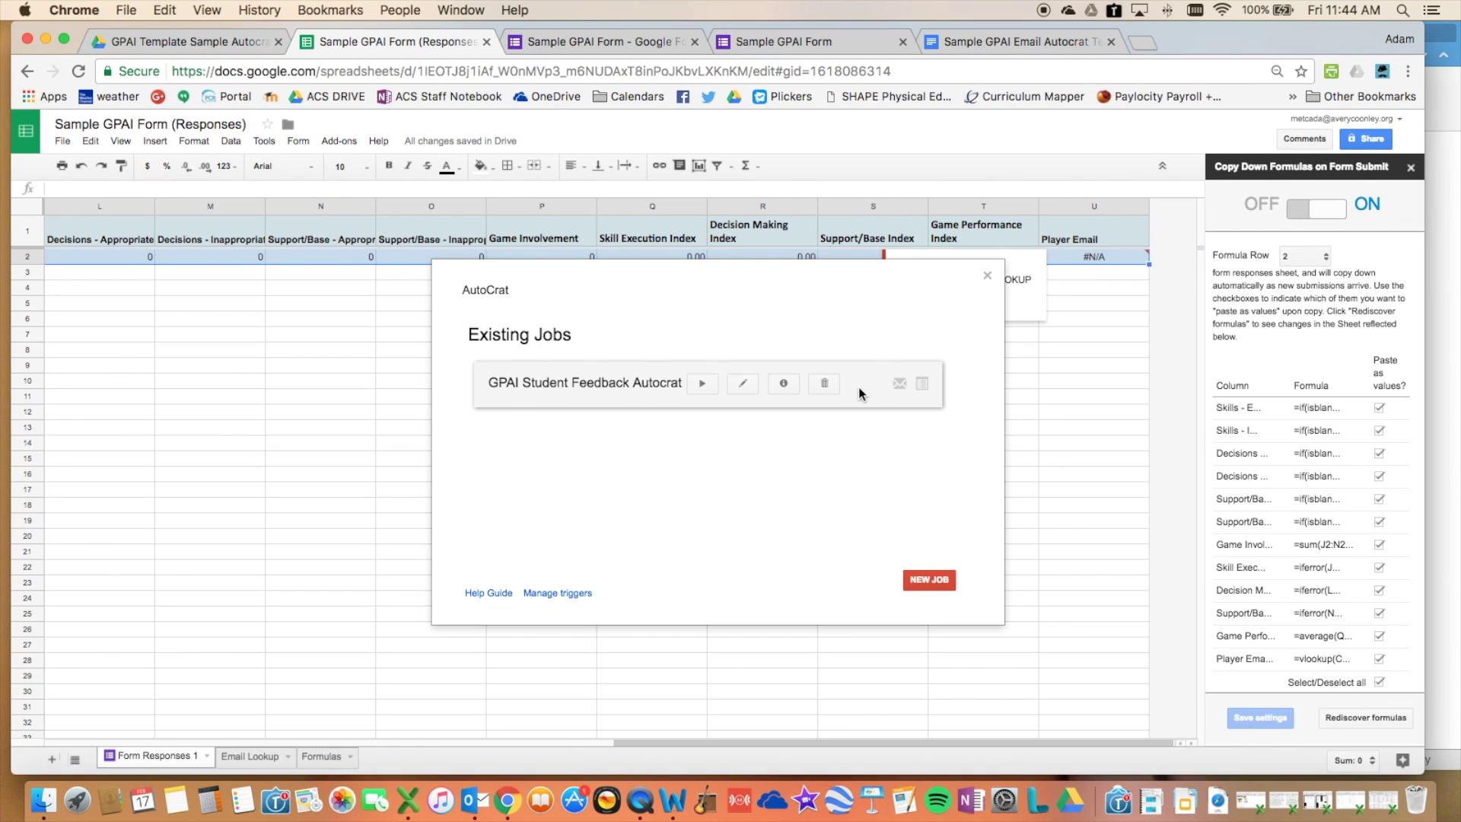
- Open the GPAI Student Feedback Autocrat job for editing, past the duplicate headers warning
{"action": "left_click", "coordinate": [748, 386]}
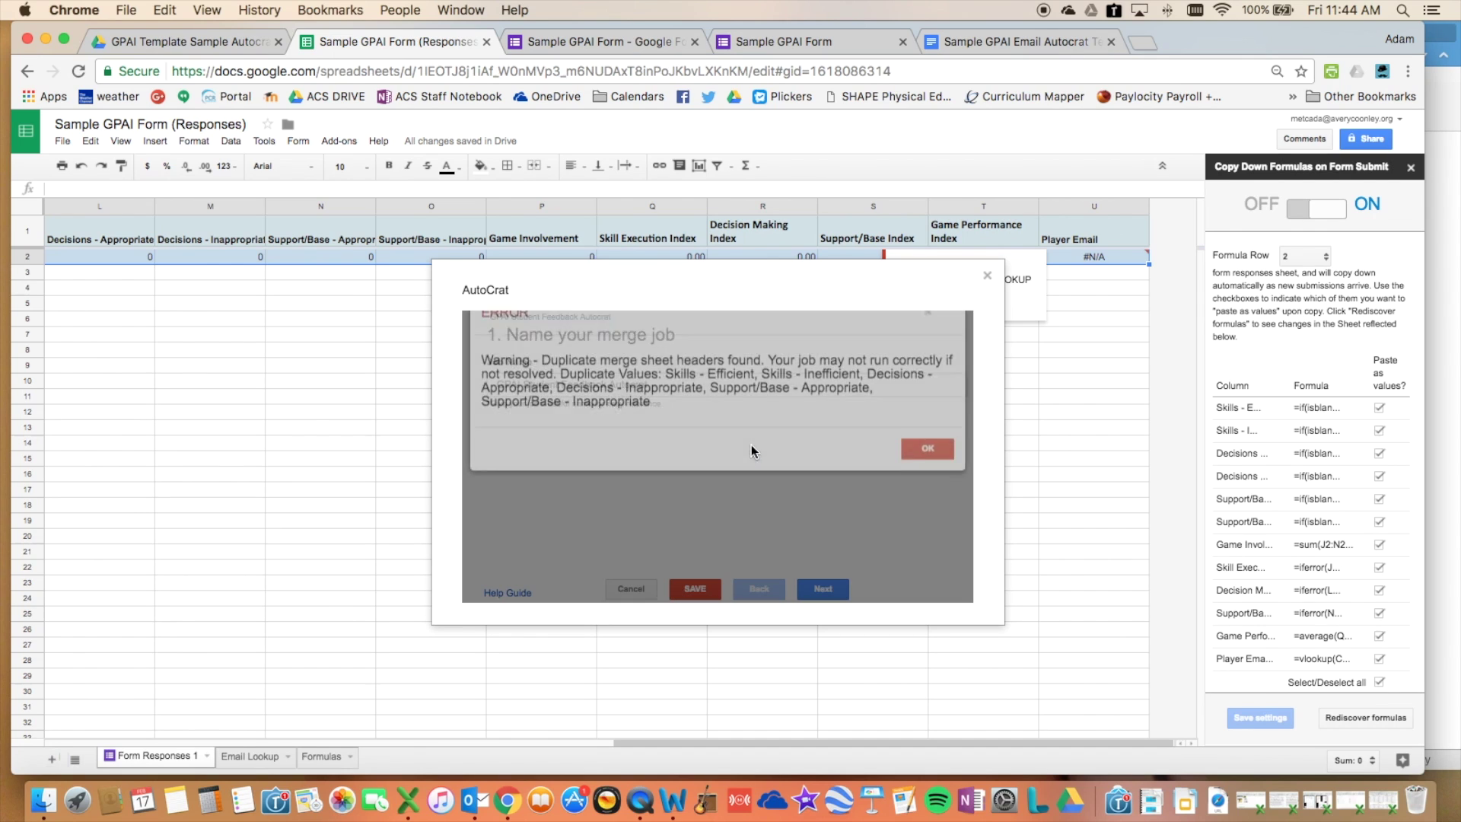
{"action": "left_click", "coordinate": [928, 477]}
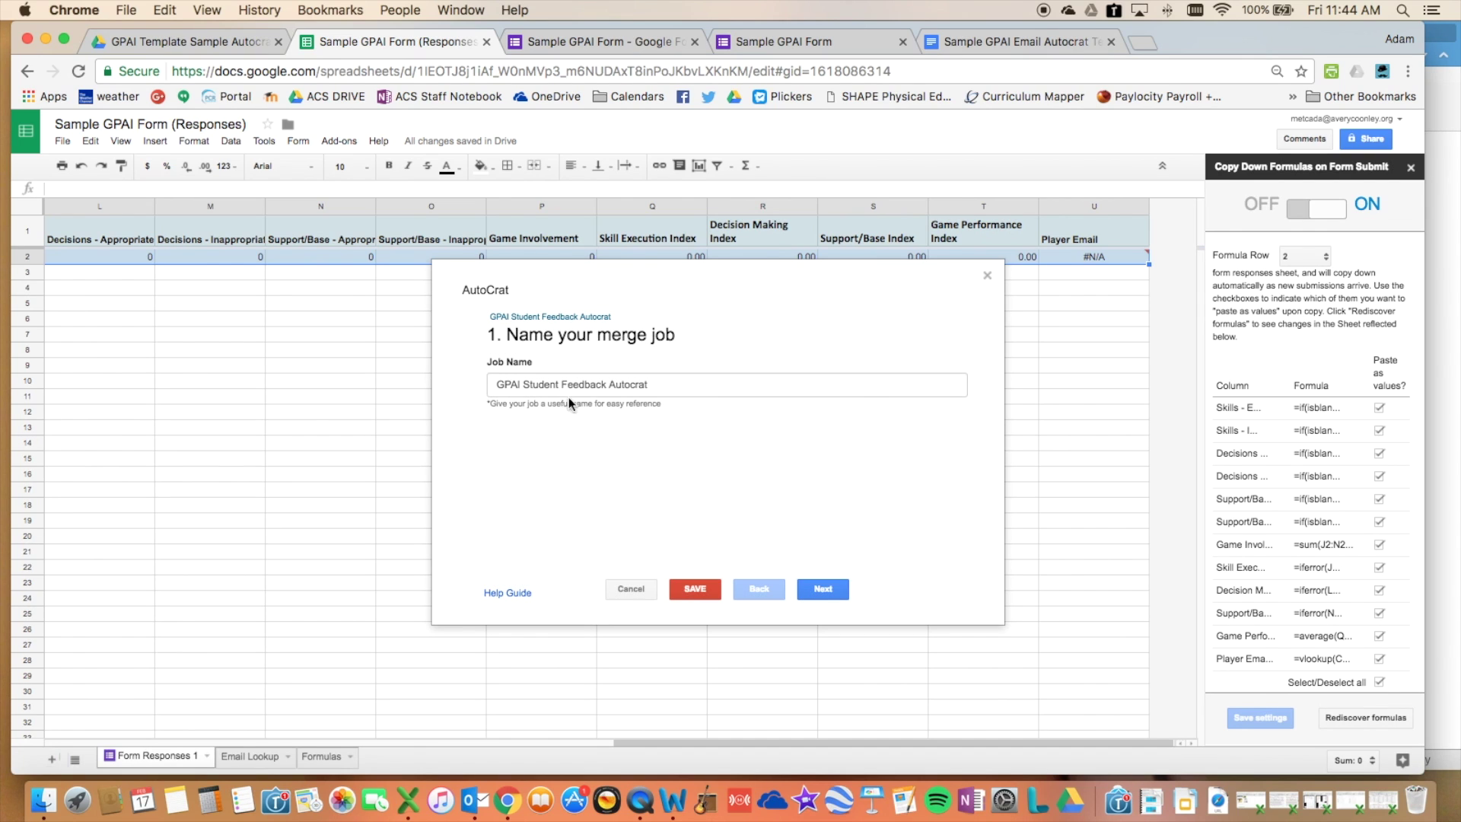
{"action": "left_click", "coordinate": [819, 601]}
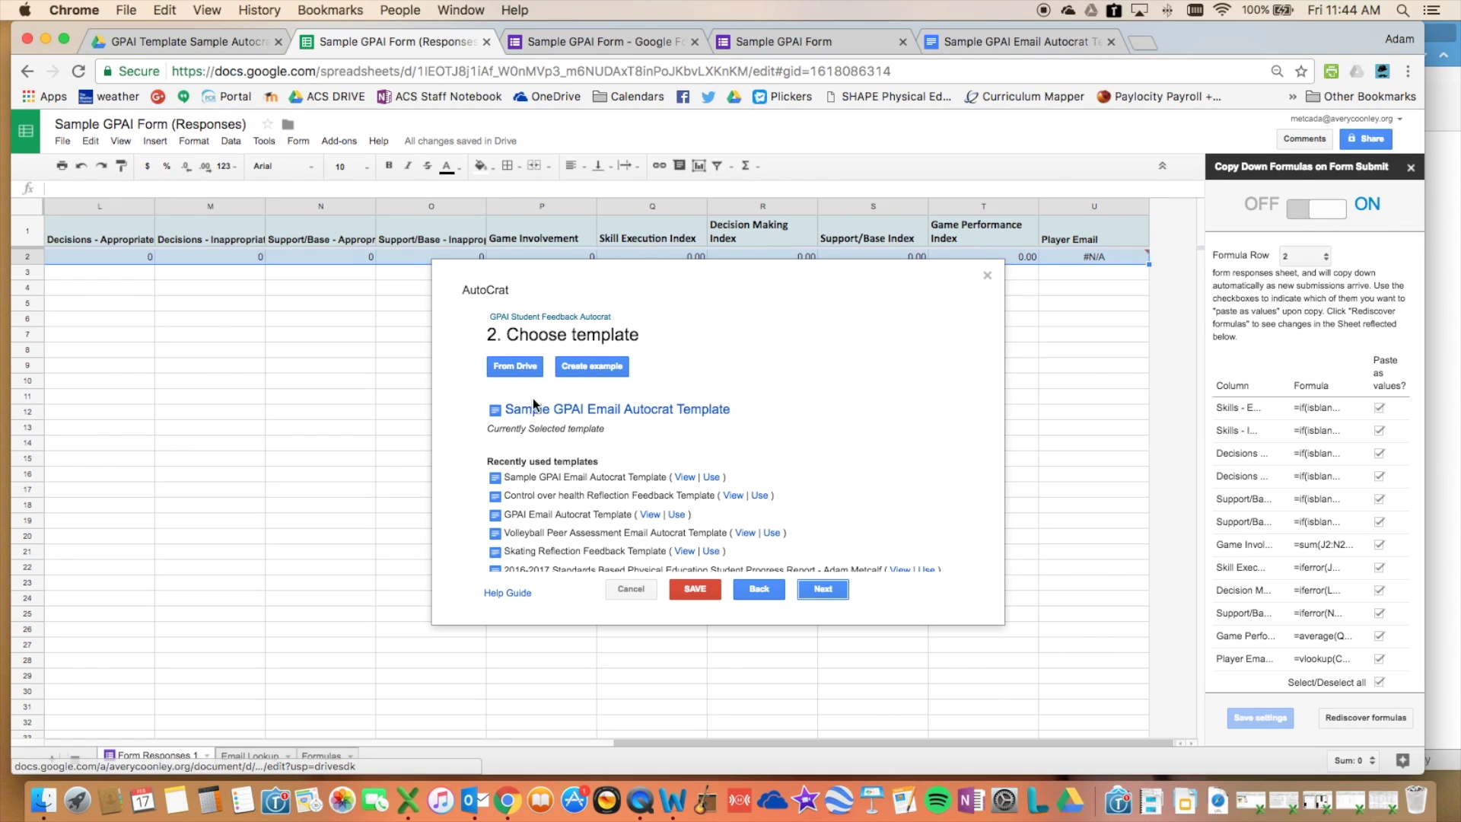
- Choose Sample GPAI Email Autocrat Template from Drive as the merge template
{"action": "left_click", "coordinate": [530, 369]}
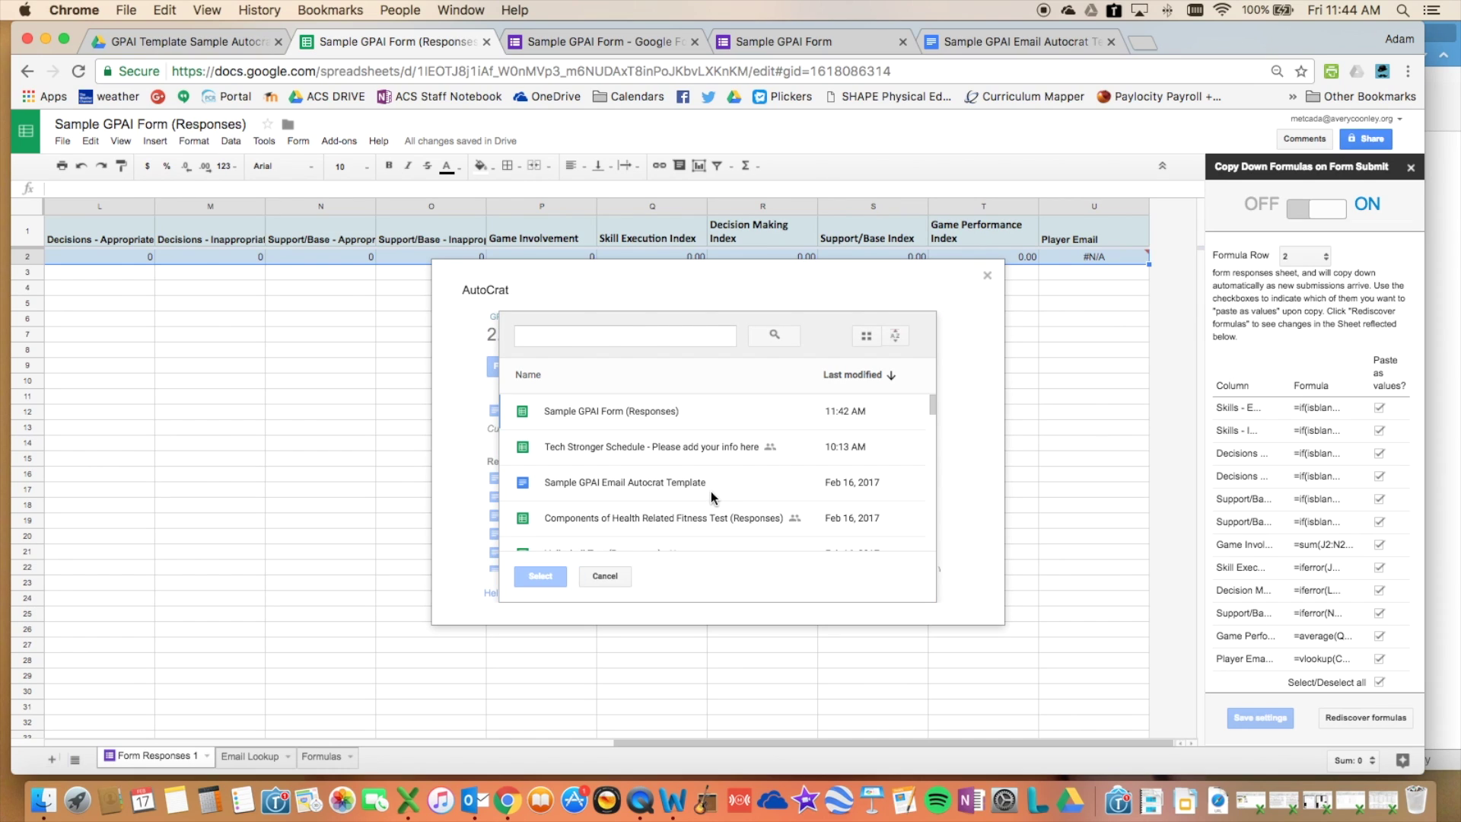
{"action": "left_click", "coordinate": [592, 482]}
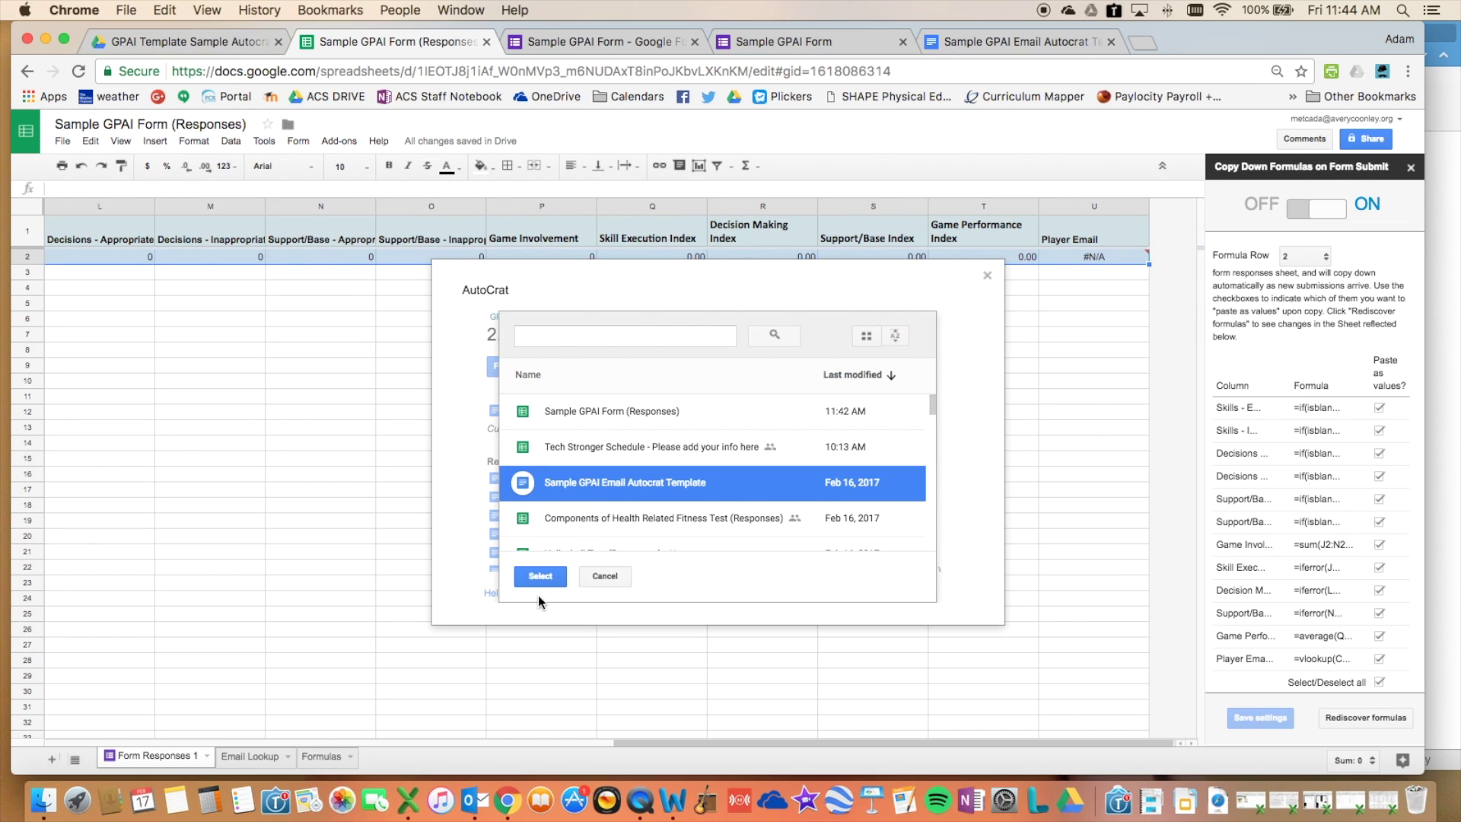
{"action": "left_click", "coordinate": [551, 578]}
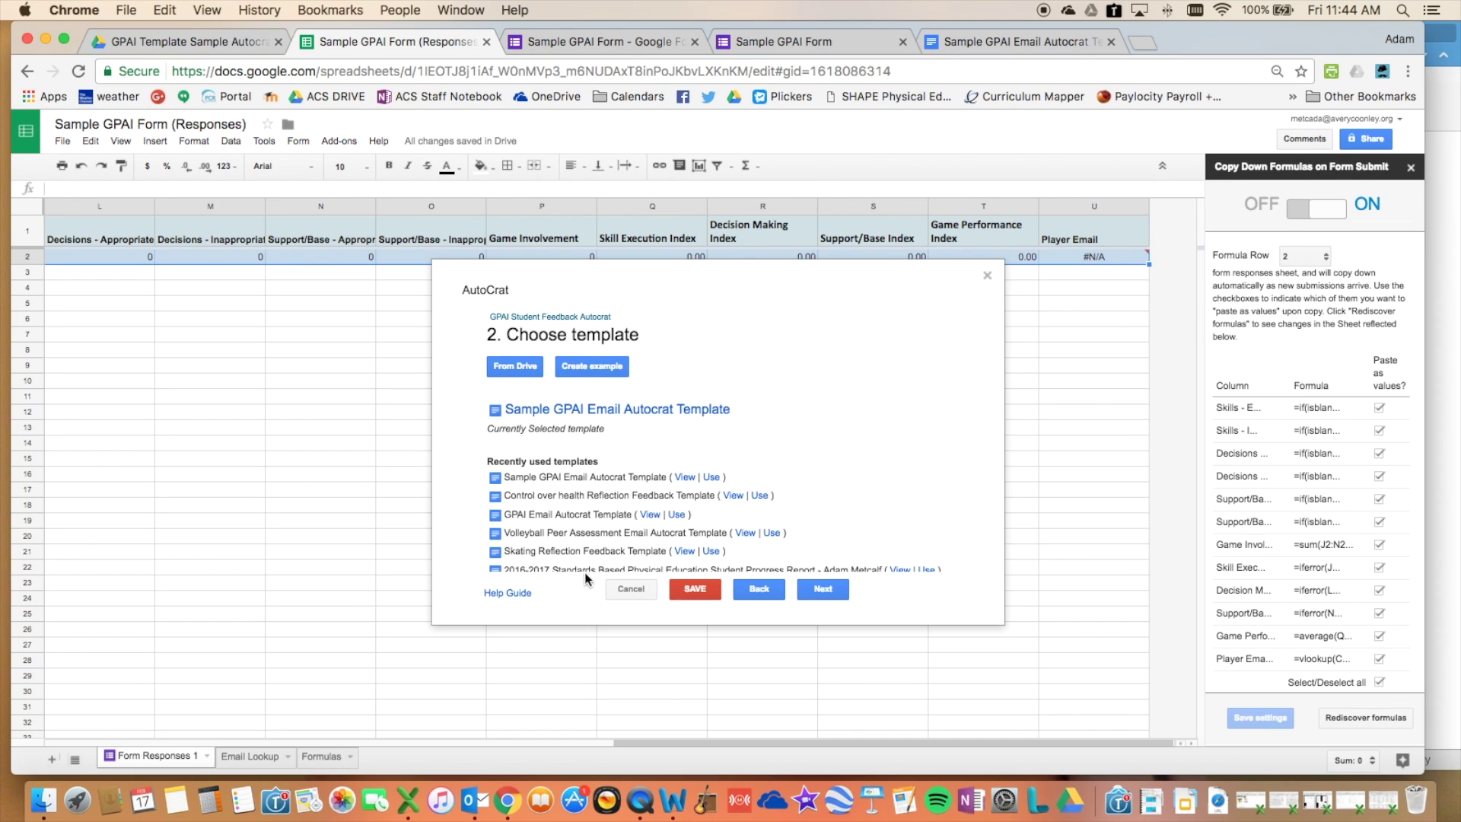
{"action": "left_click", "coordinate": [799, 591]}
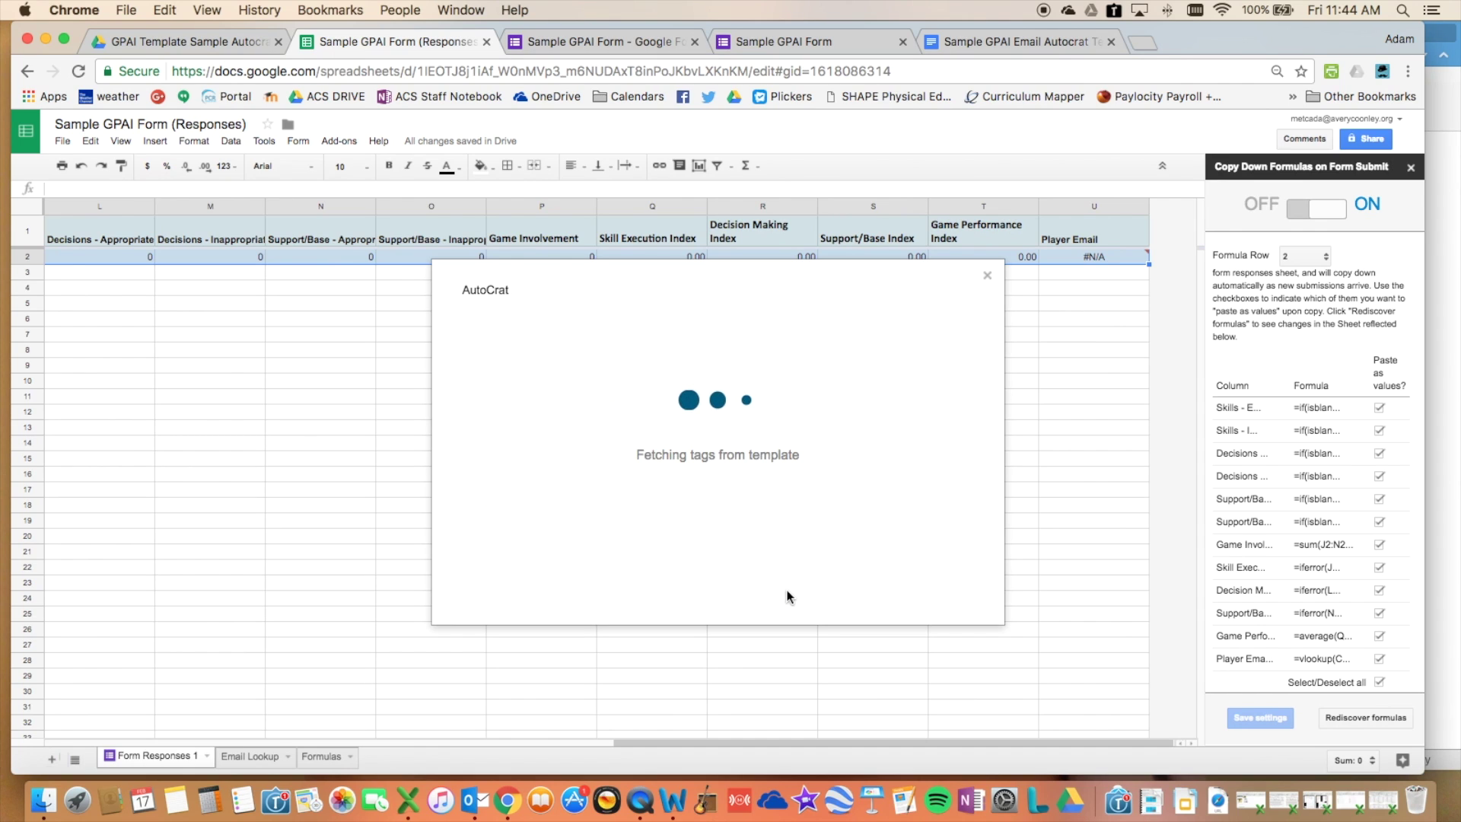
- Check the template Doc's <<Game Involvement>> merge tag before mapping source data
{"action": "left_click", "coordinate": [993, 42]}
{"action": "left_click_drag", "start_coordinate": [929, 308], "coordinate": [979, 348]}
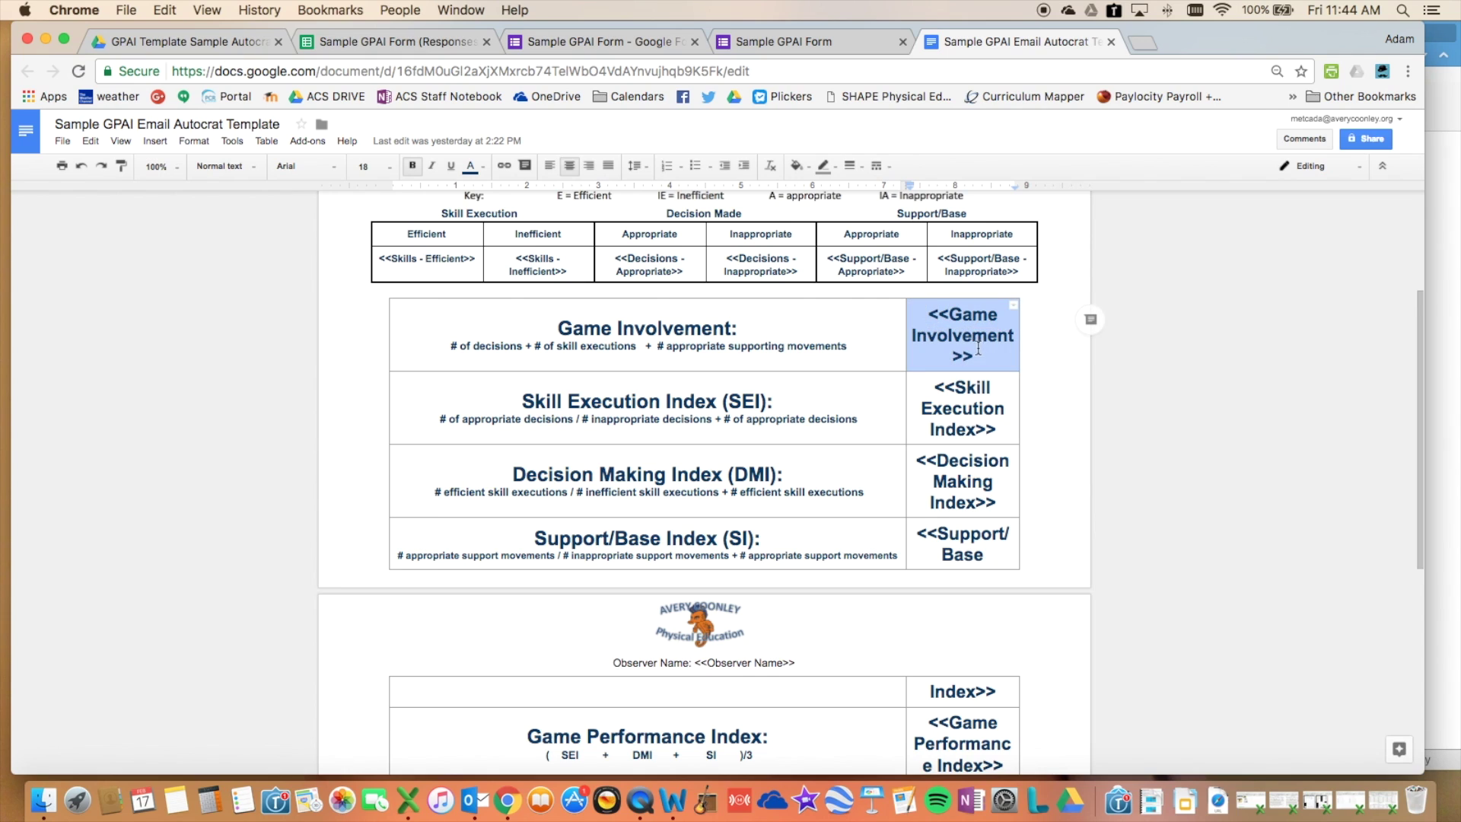
{"action": "left_click", "coordinate": [427, 43]}
{"action": "left_click", "coordinate": [823, 589]}
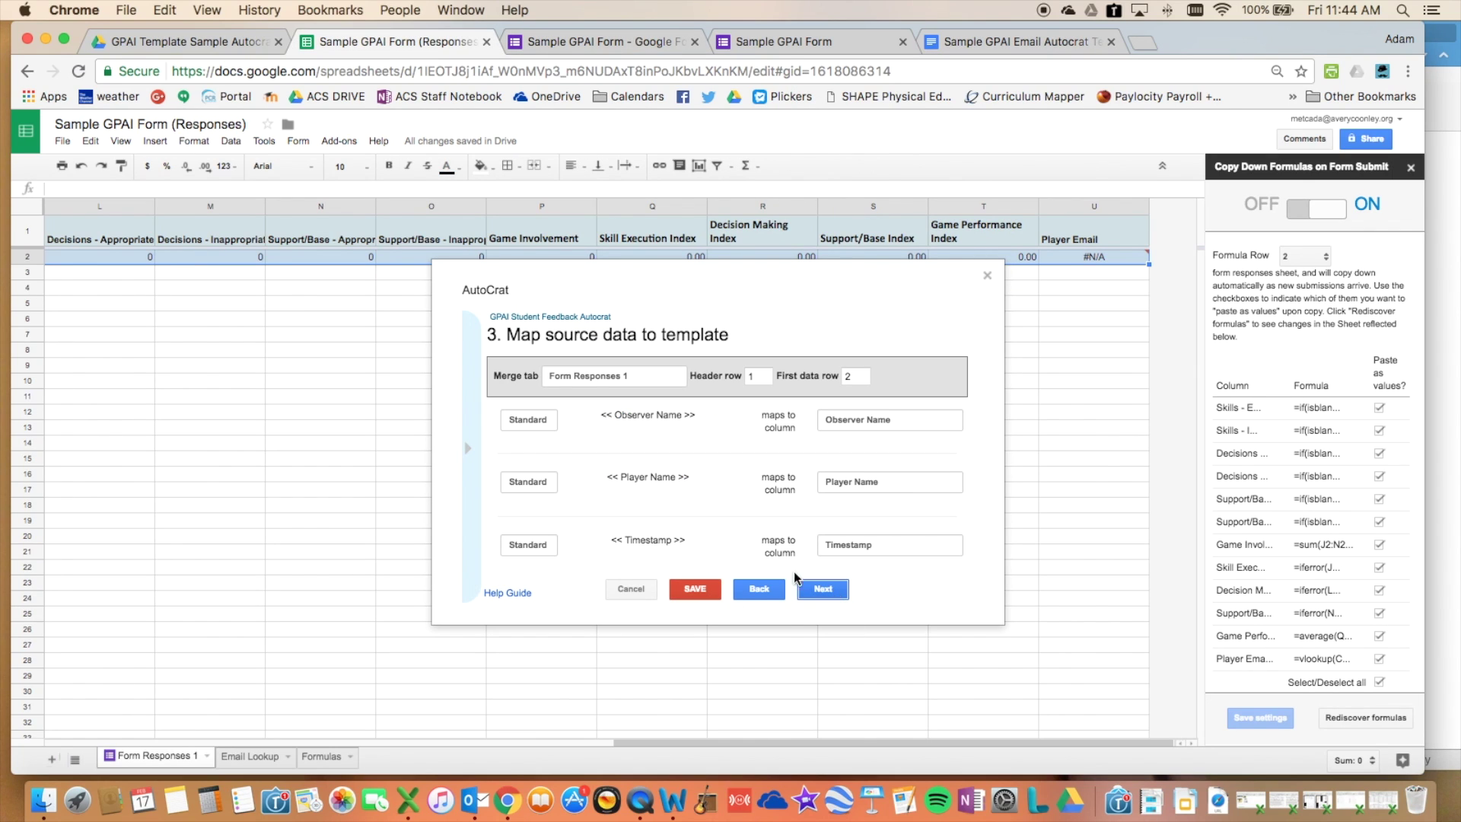
- Review each merge tag's Form Responses 1 column mapping, then go on to File Settings
{"action": "scroll", "coordinate": [616, 418], "scroll_direction": "down", "scroll_amount": 10}
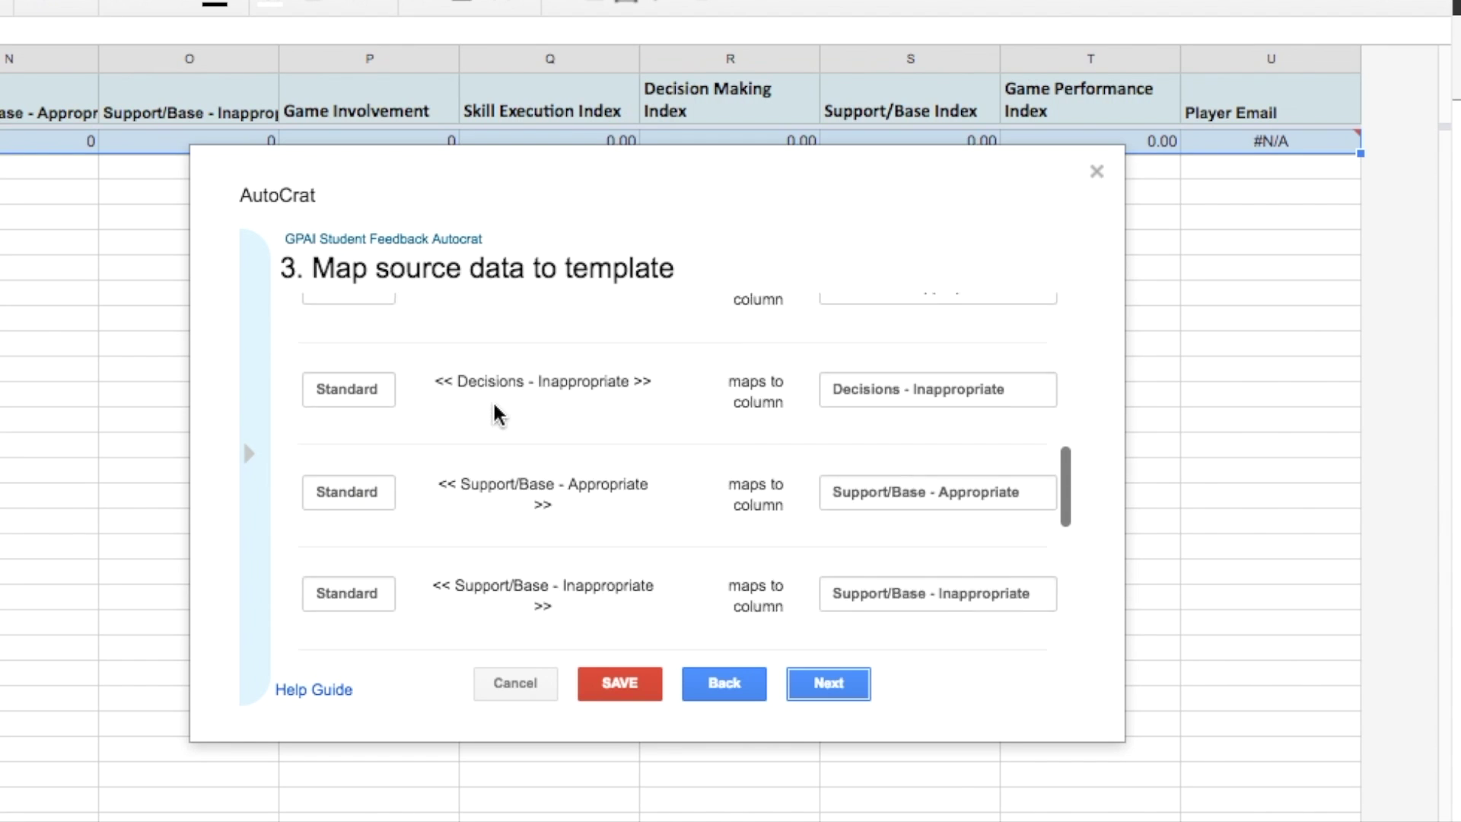
{"action": "scroll", "coordinate": [498, 414], "scroll_direction": "down", "scroll_amount": 10}
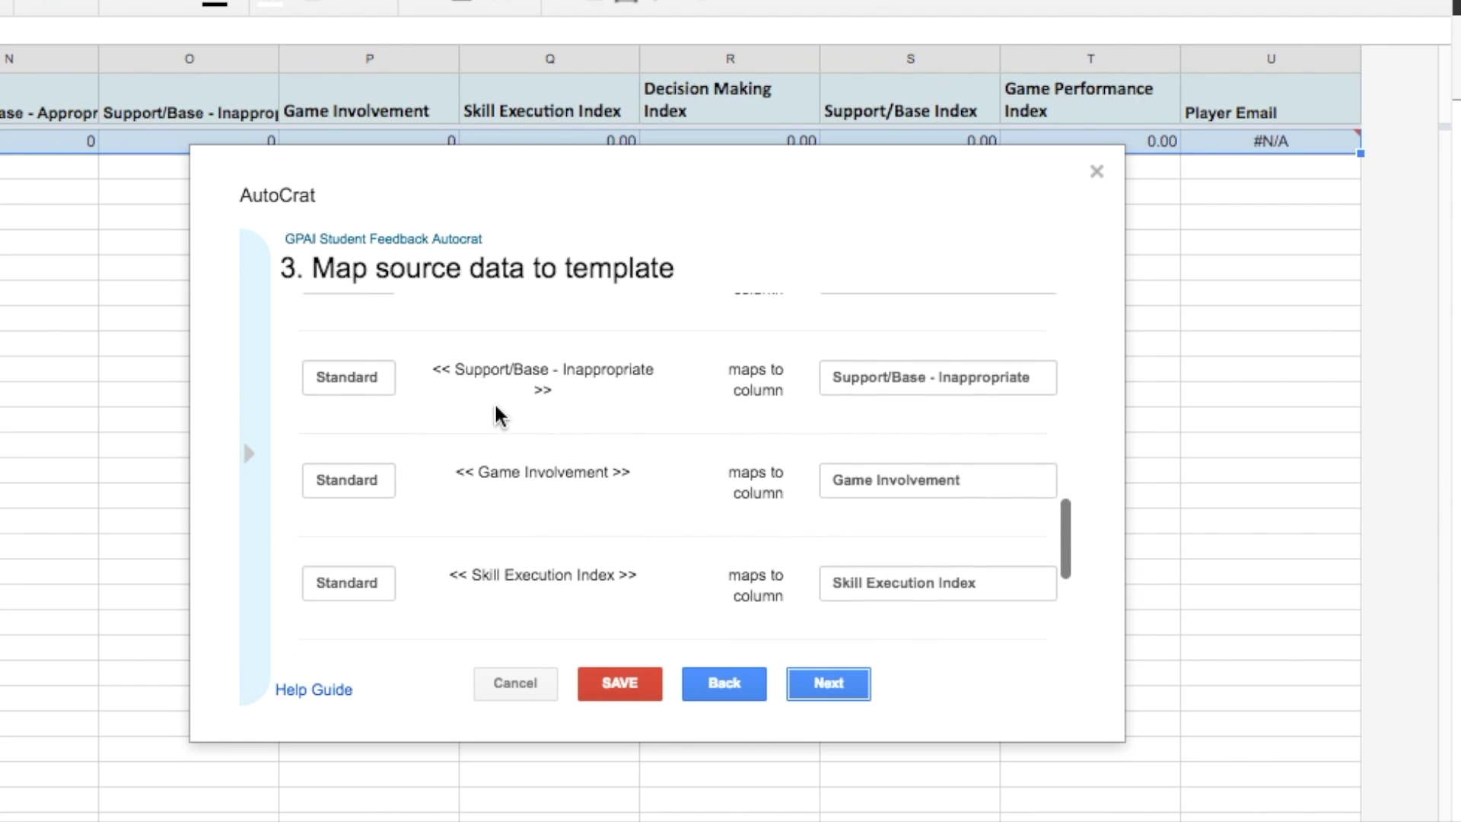
{"action": "scroll", "coordinate": [502, 419], "scroll_direction": "up", "scroll_amount": 10}
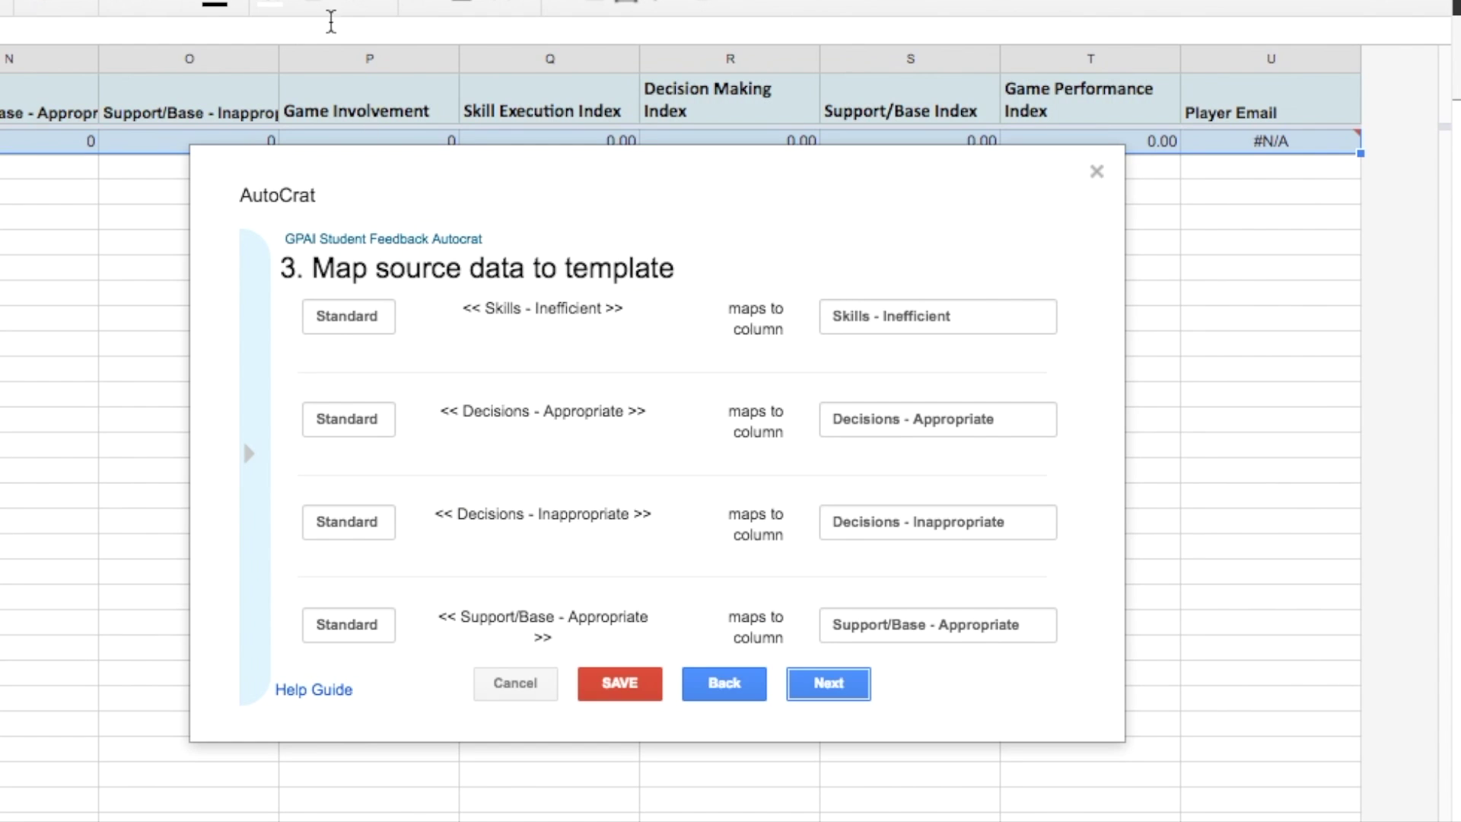
{"action": "left_click", "coordinate": [795, 689]}
{"action": "scroll", "coordinate": [875, 598], "scroll_direction": "down", "scroll_amount": 5}
{"action": "scroll", "coordinate": [875, 598], "scroll_direction": "up", "scroll_amount": 10}
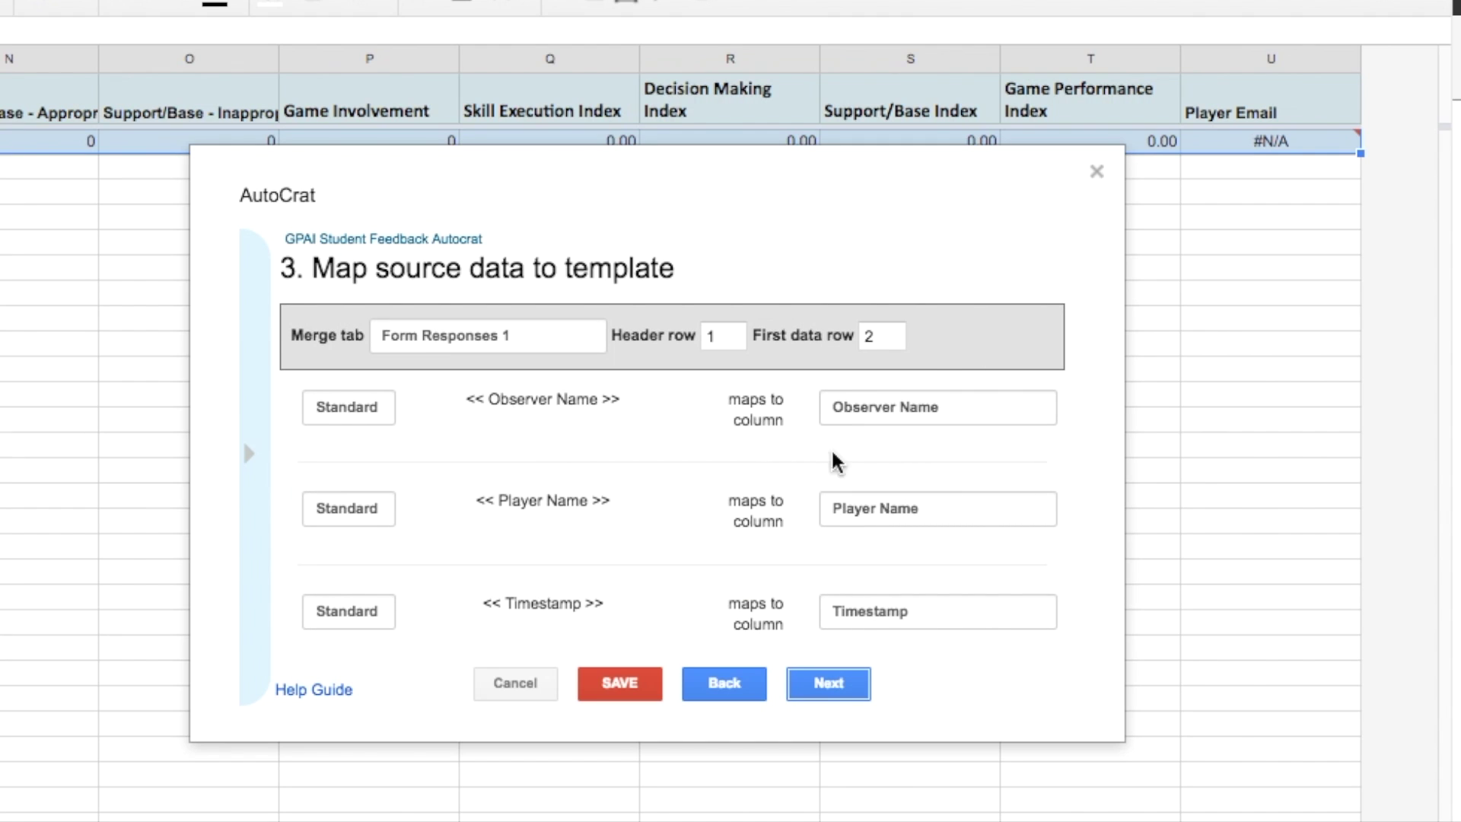
{"action": "left_click", "coordinate": [829, 688]}
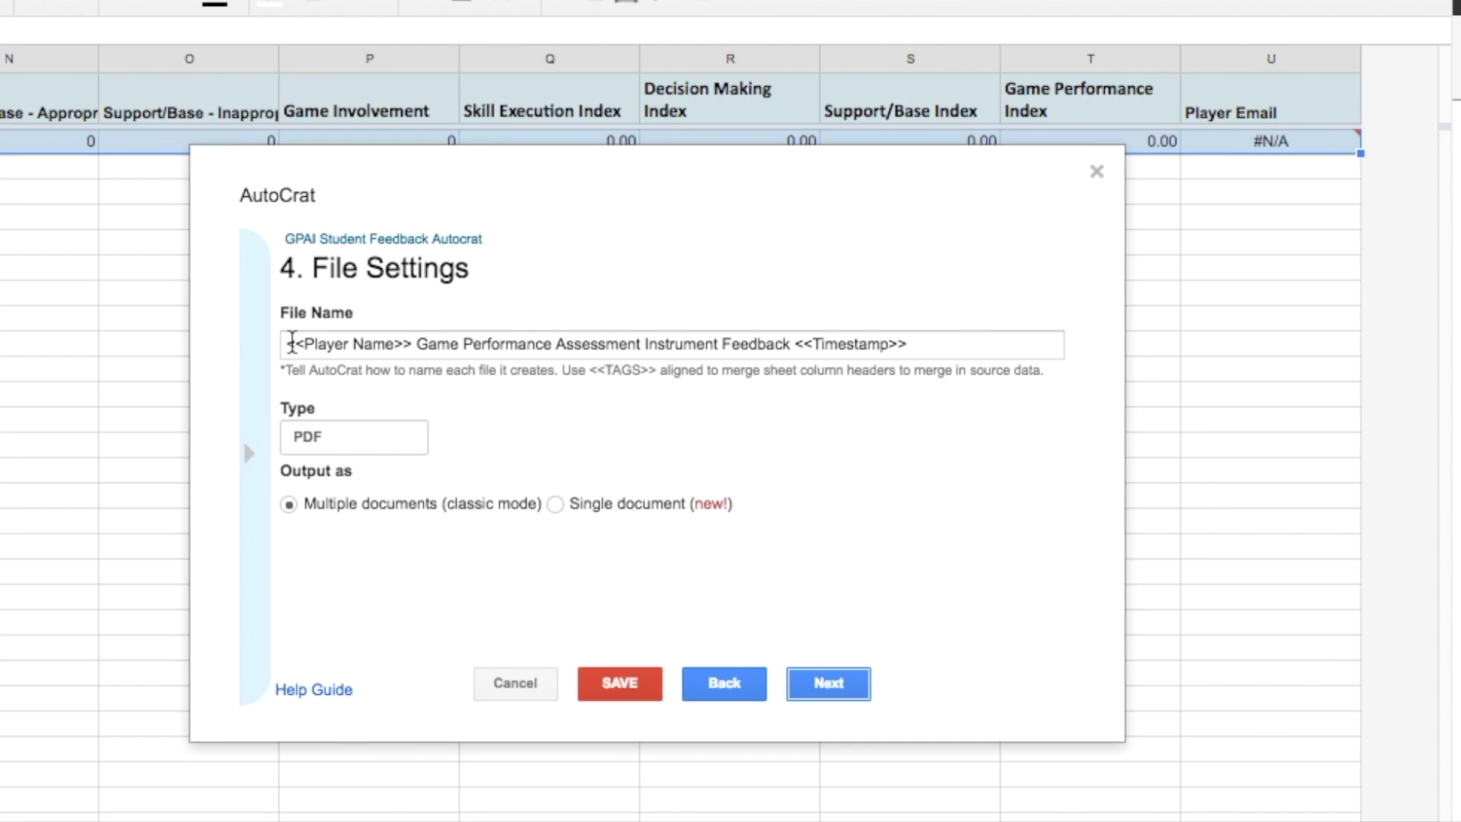
- Keep the file name '<<Player Name>> Game Performance Assessment Instrument Feedback <<Timestamp>>' unchanged
{"action": "left_click", "coordinate": [291, 344]}
{"action": "left_click_drag", "start_coordinate": [917, 342], "coordinate": [238, 334]}
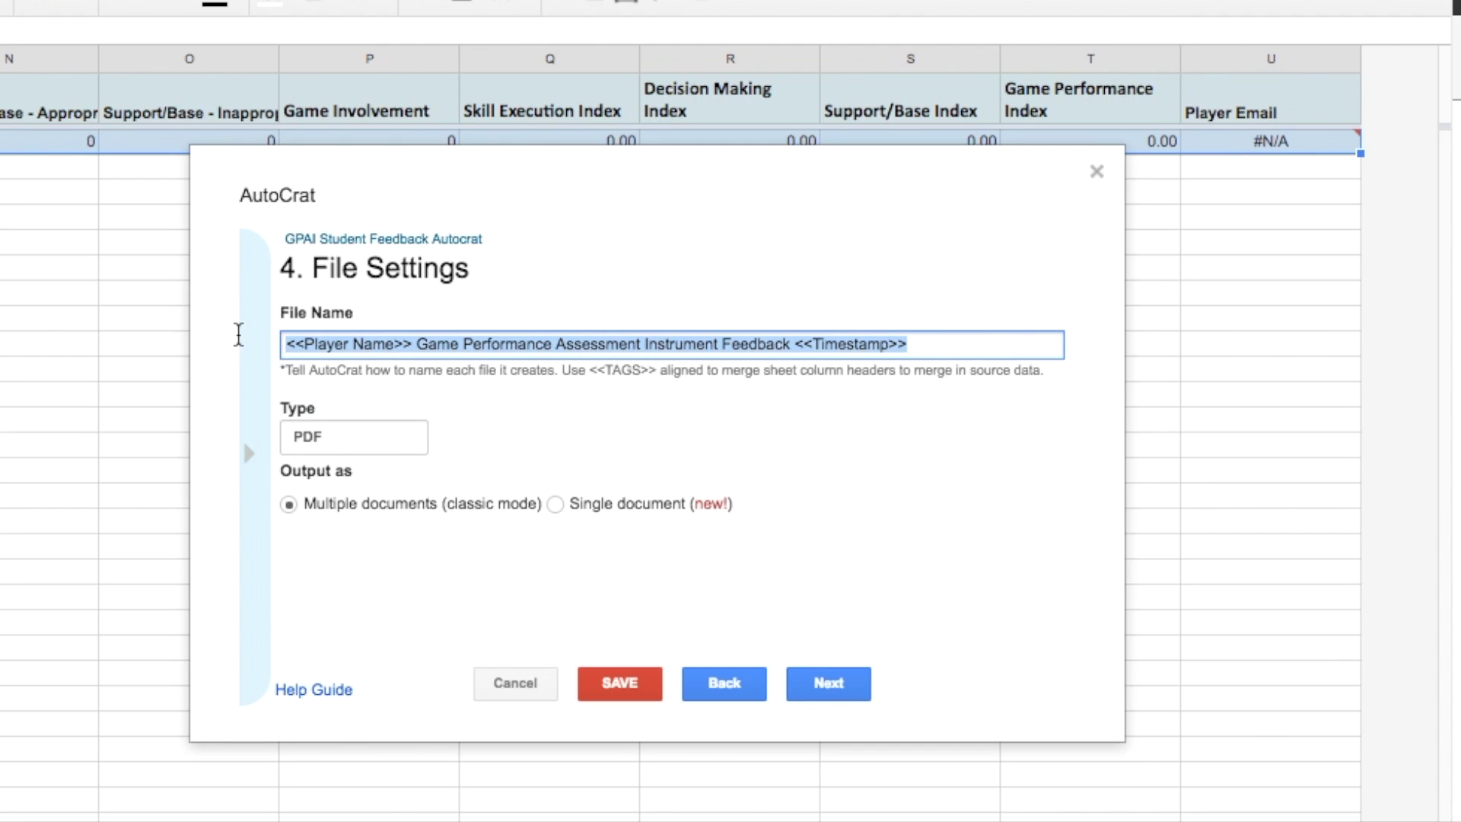
{"action": "left_click", "coordinate": [325, 347]}
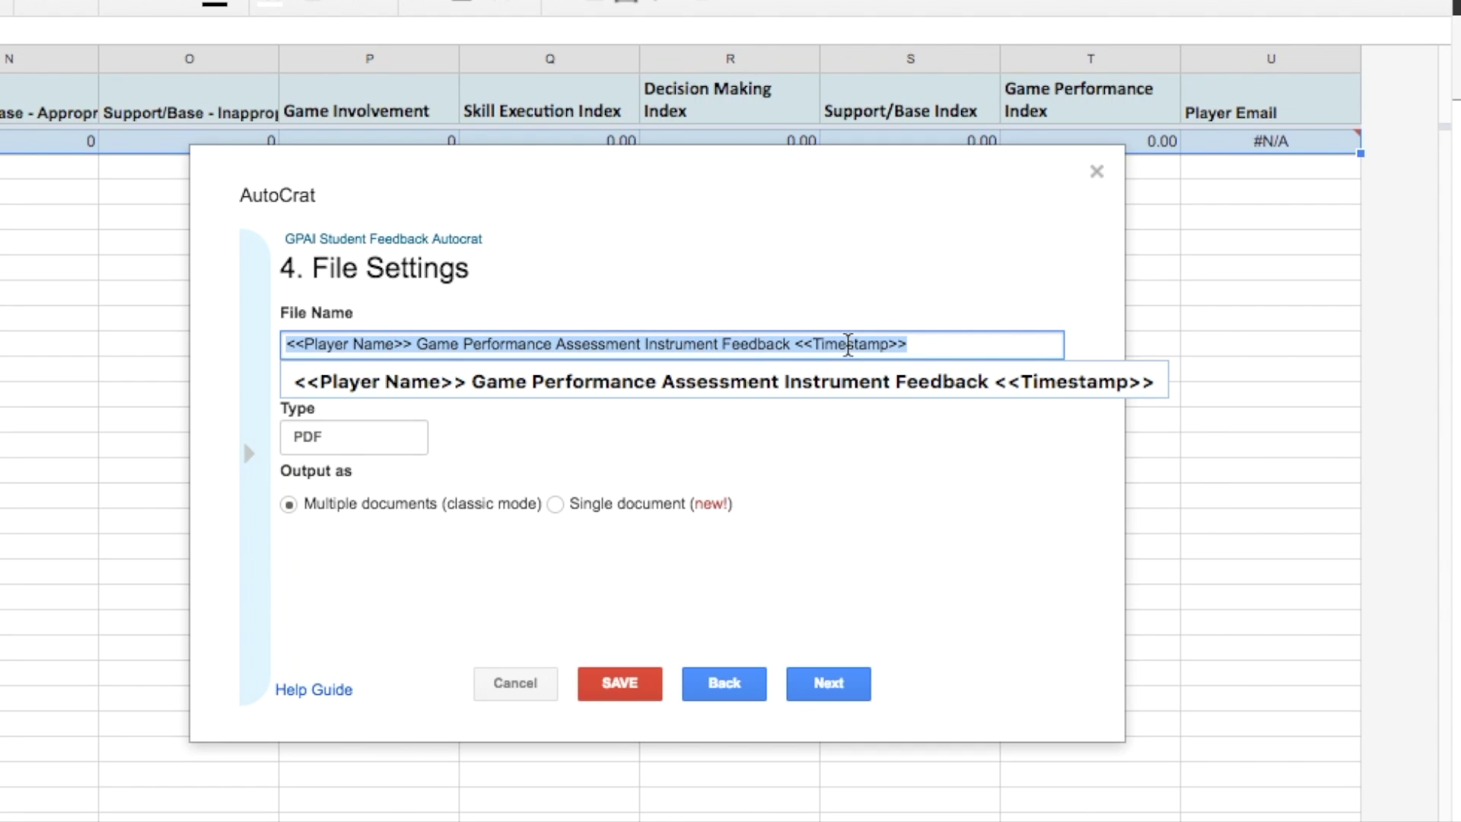
{"action": "key", "text": "Right"}
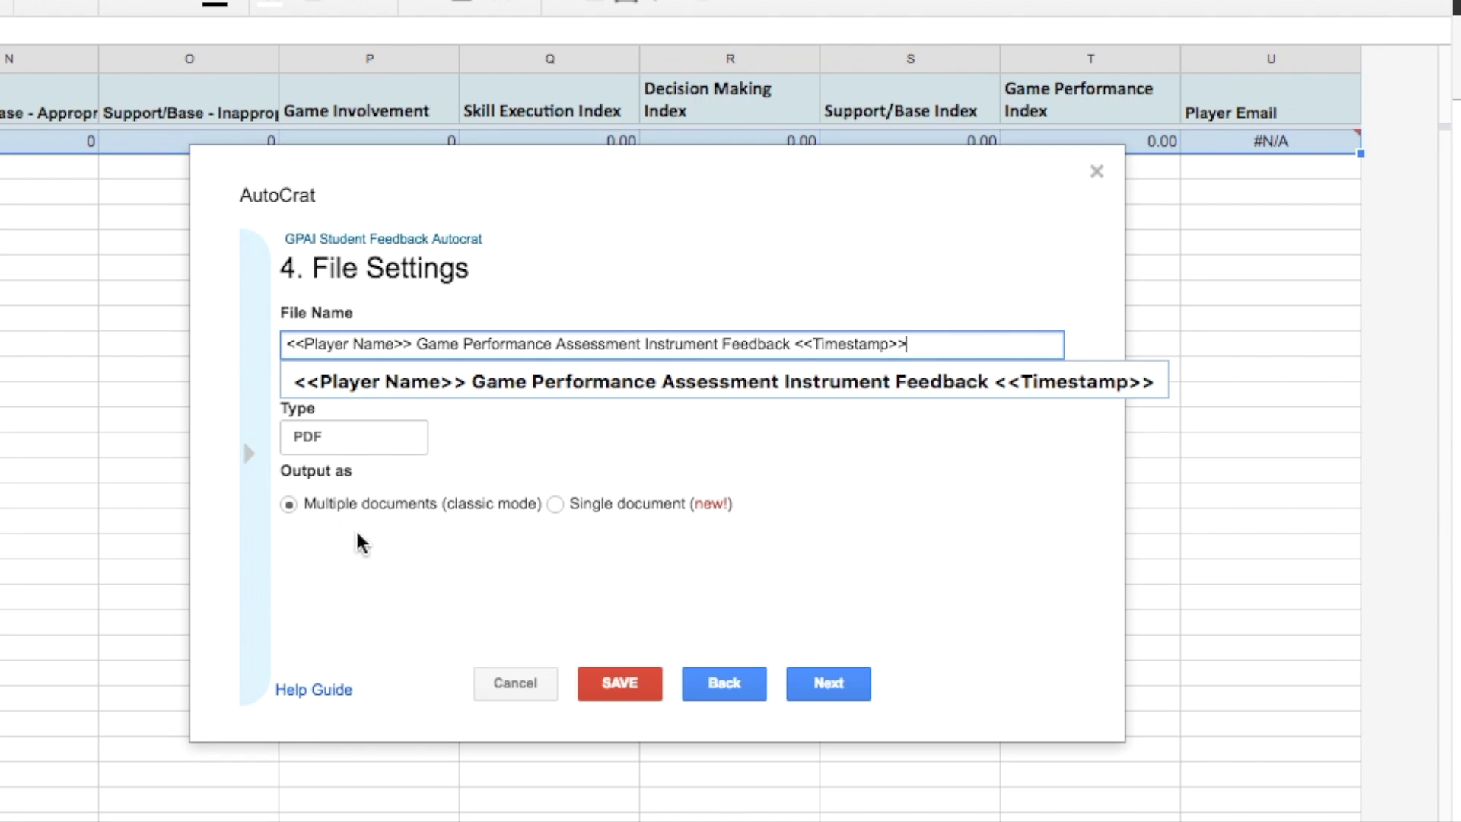
- Review the Sample GPAI Feedback Folder destination and skip past the following merge settings
{"action": "left_click", "coordinate": [813, 678]}
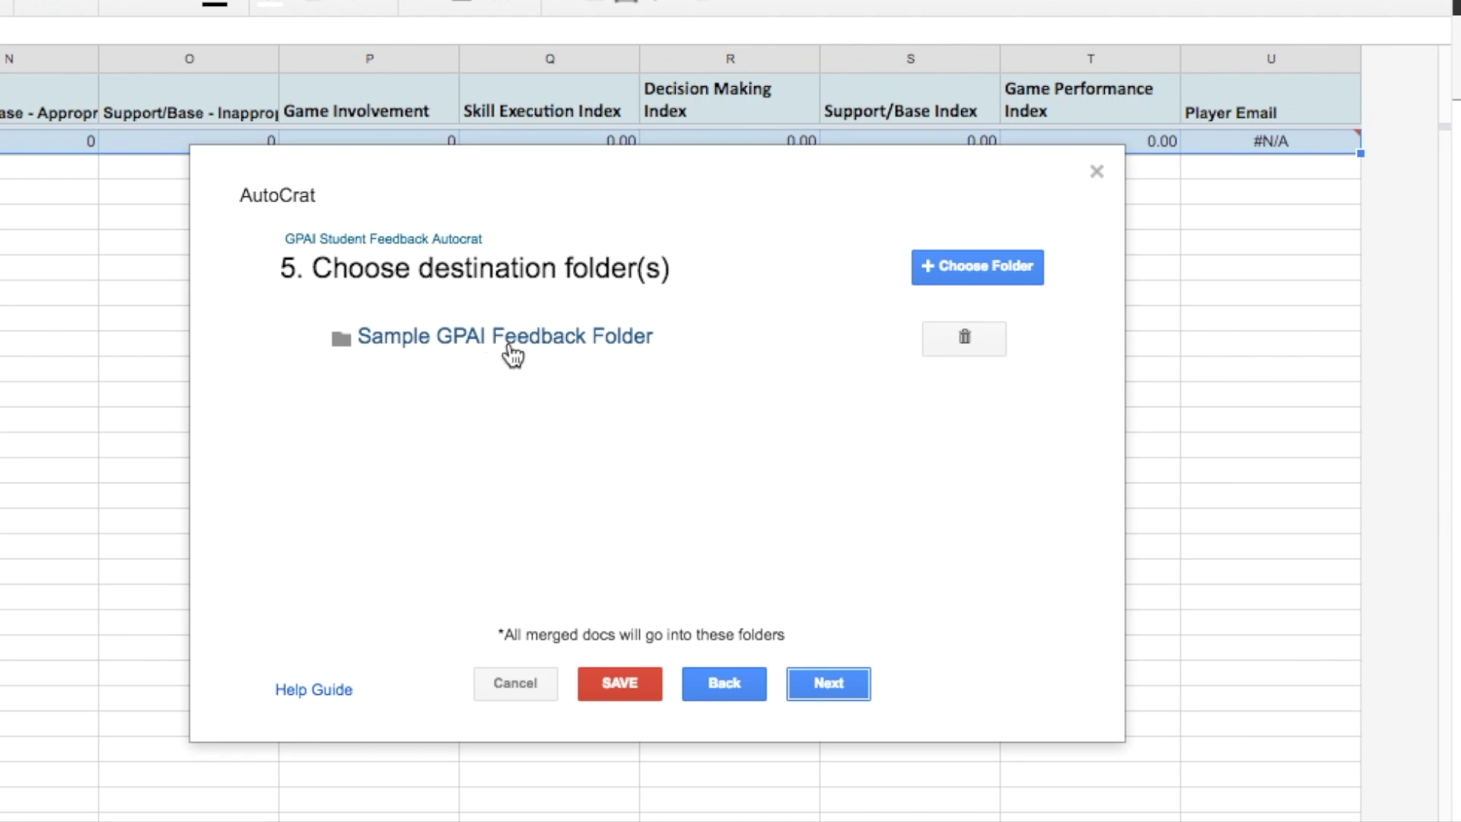
{"action": "mouse_move", "coordinate": [503, 352]}
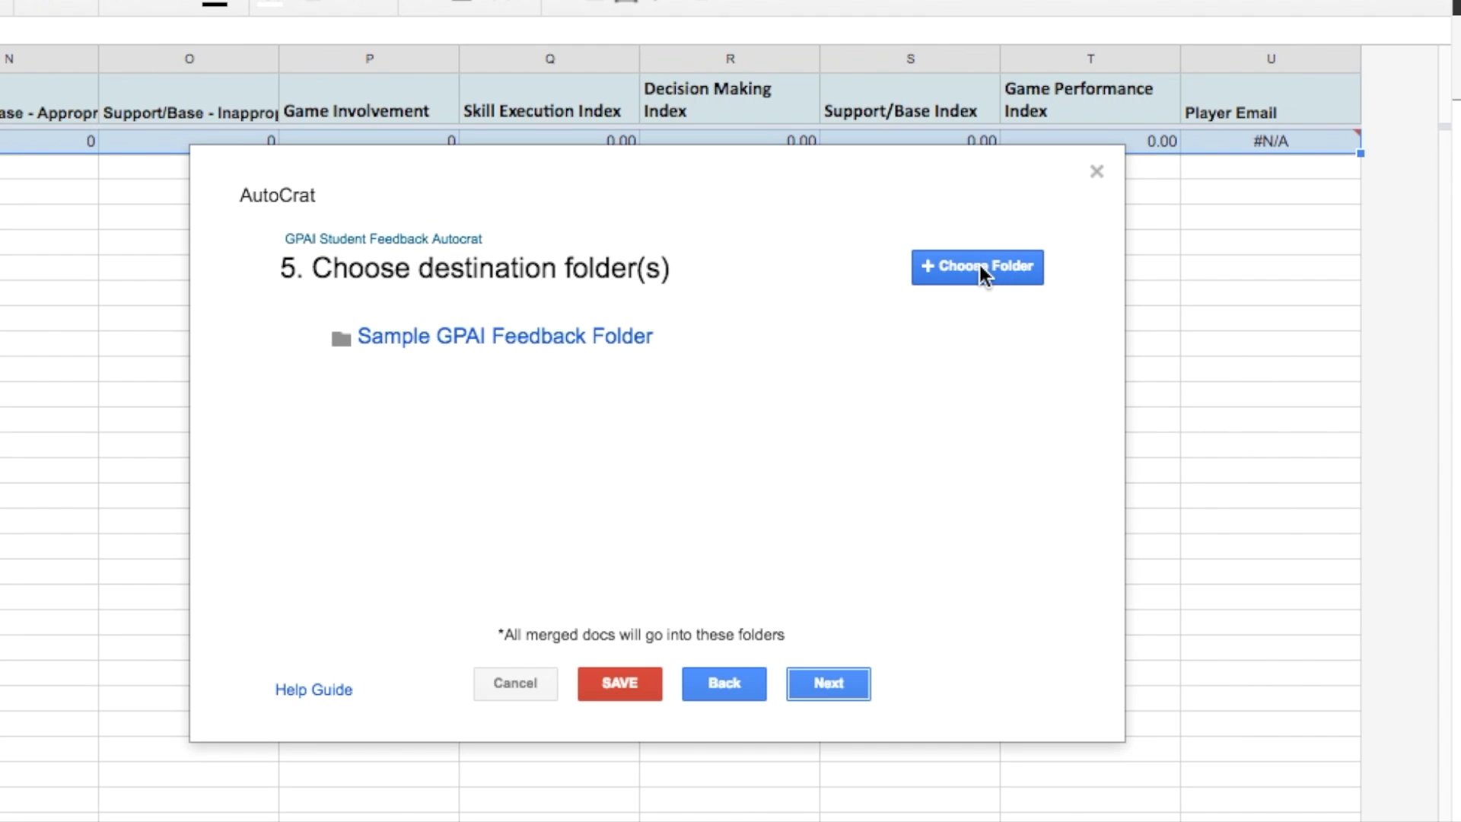
{"action": "left_click", "coordinate": [827, 683]}
{"action": "left_click", "coordinate": [827, 682]}
- Verify each PDF is emailed to <<Player Email>> with the feedback message, then reach job triggers
{"action": "left_click", "coordinate": [827, 683]}
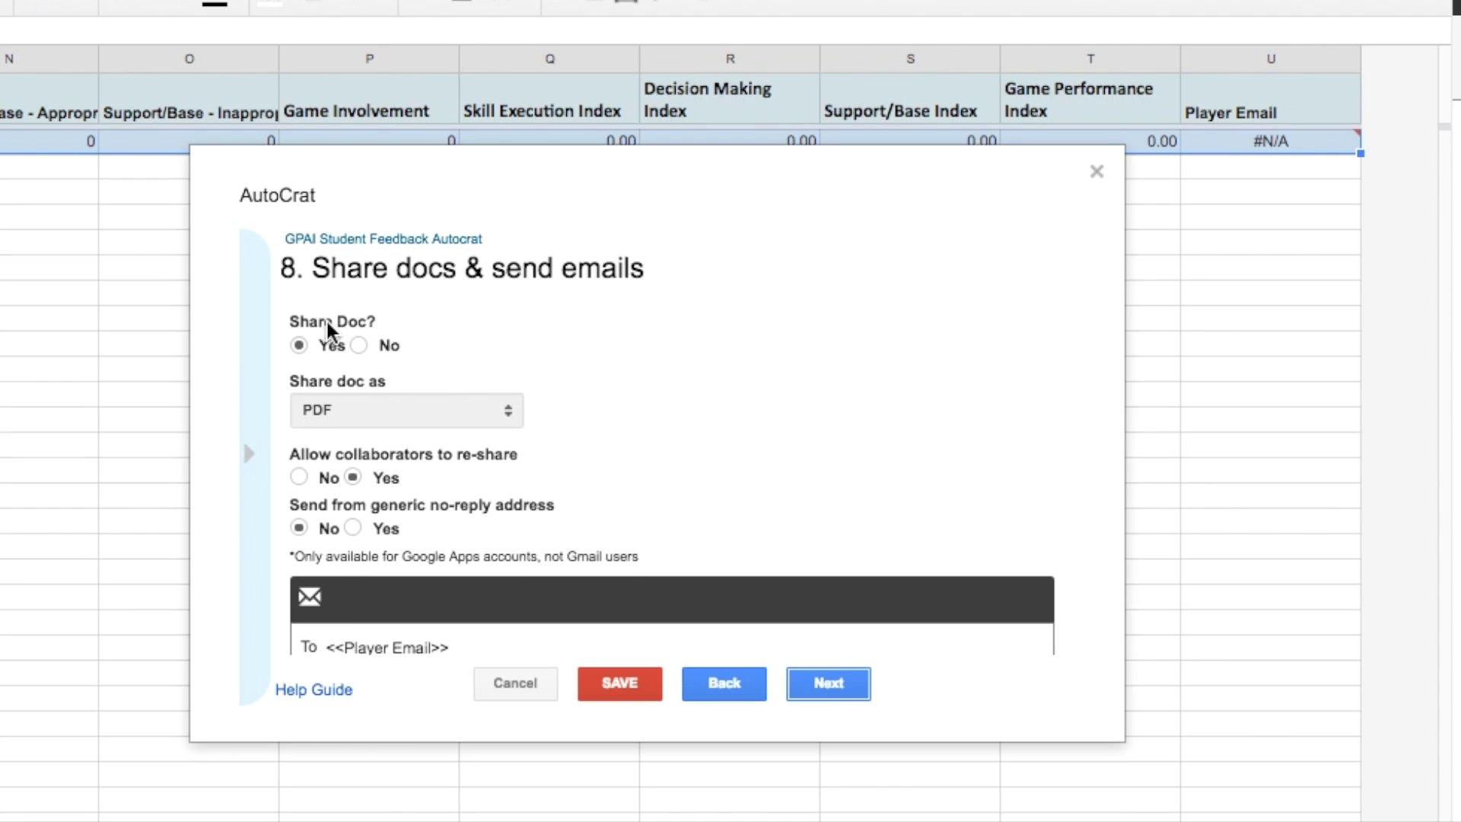
{"action": "scroll", "coordinate": [301, 356], "scroll_direction": "down", "scroll_amount": 4}
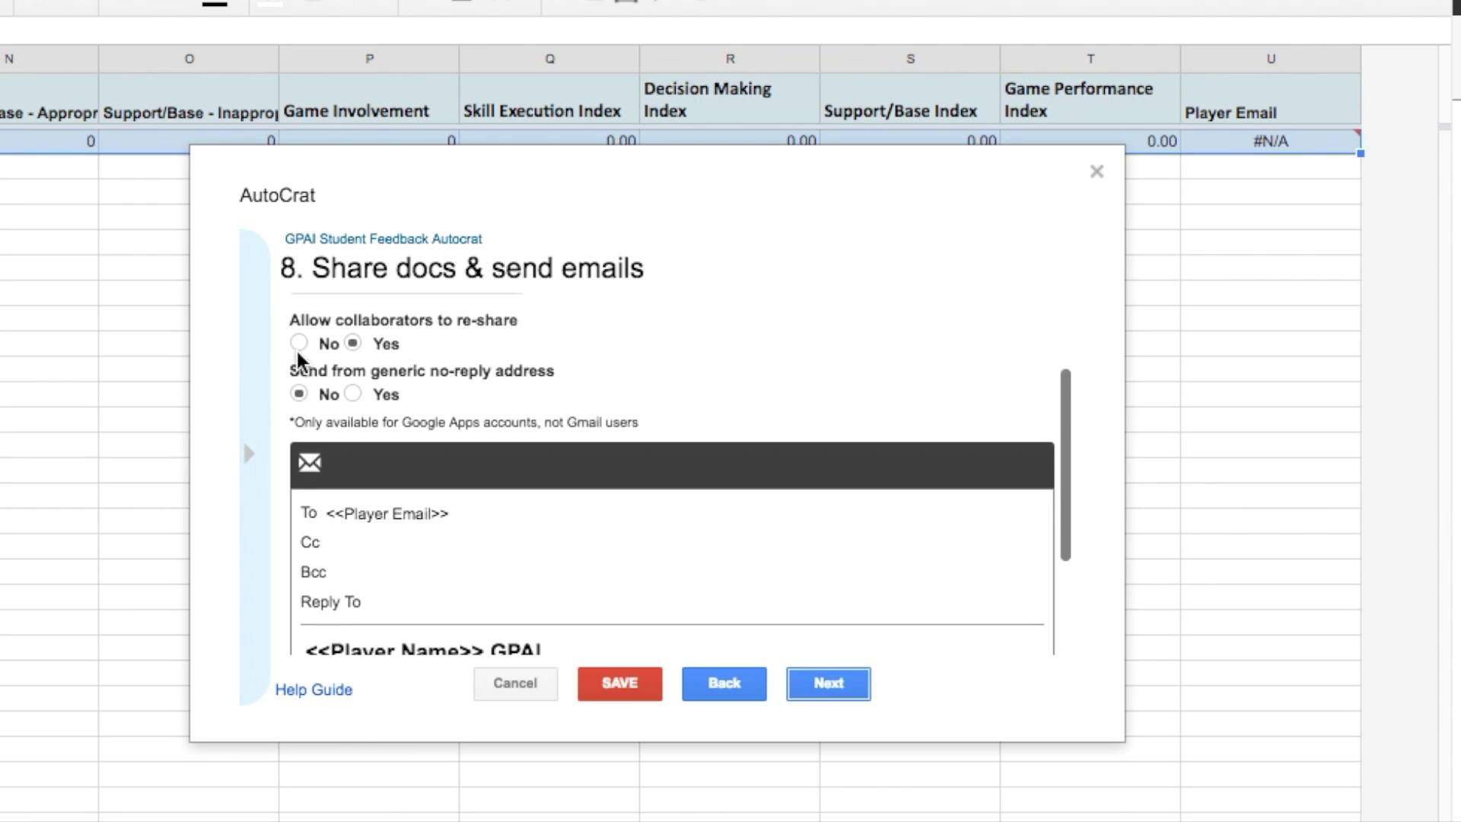
{"action": "scroll", "coordinate": [305, 350], "scroll_direction": "up", "scroll_amount": 2}
{"action": "scroll", "coordinate": [505, 446], "scroll_direction": "down", "scroll_amount": 5}
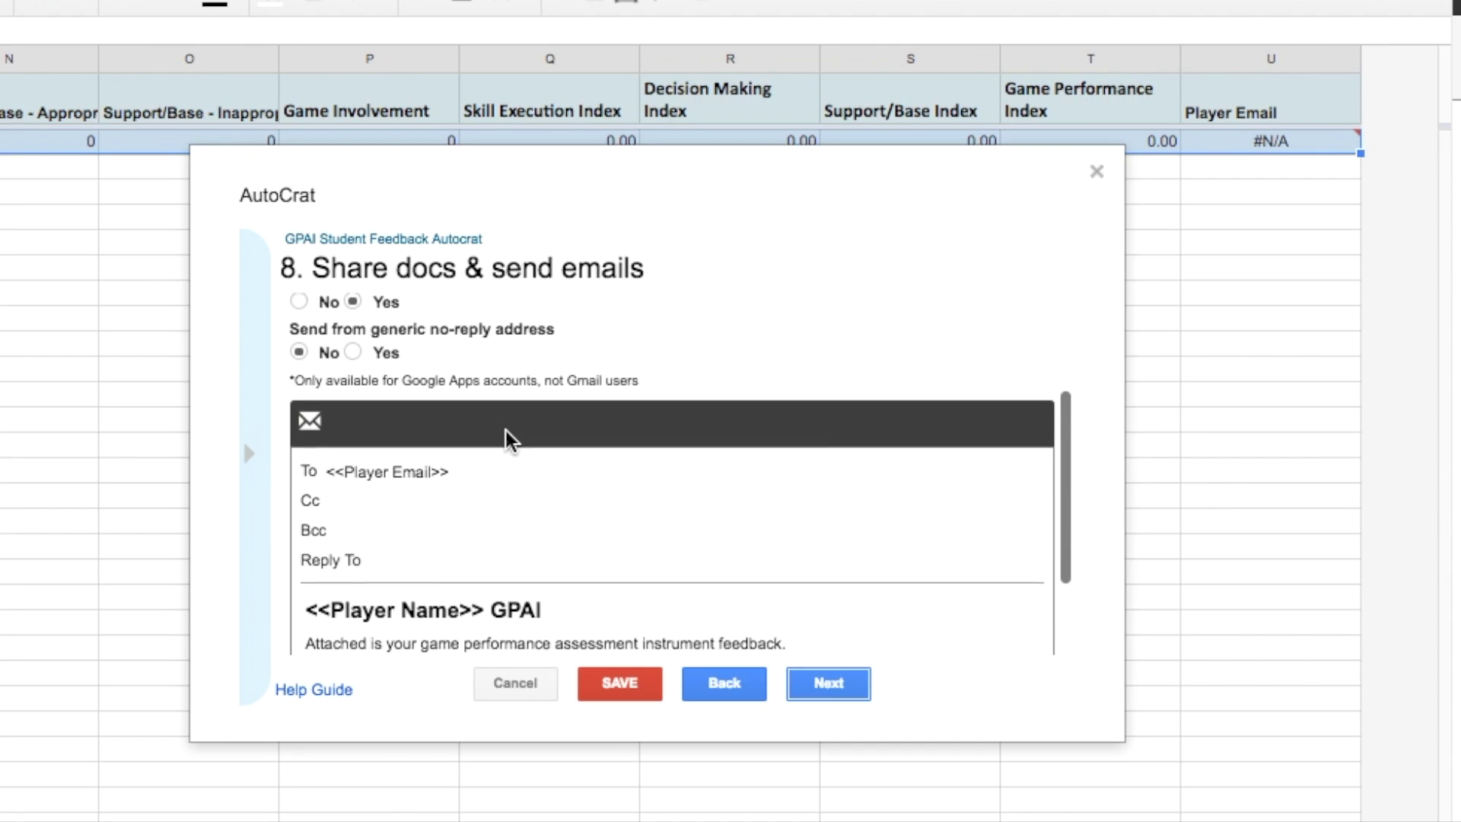
{"action": "left_click", "coordinate": [340, 398]}
{"action": "left_click_drag", "start_coordinate": [450, 400], "coordinate": [316, 400]}
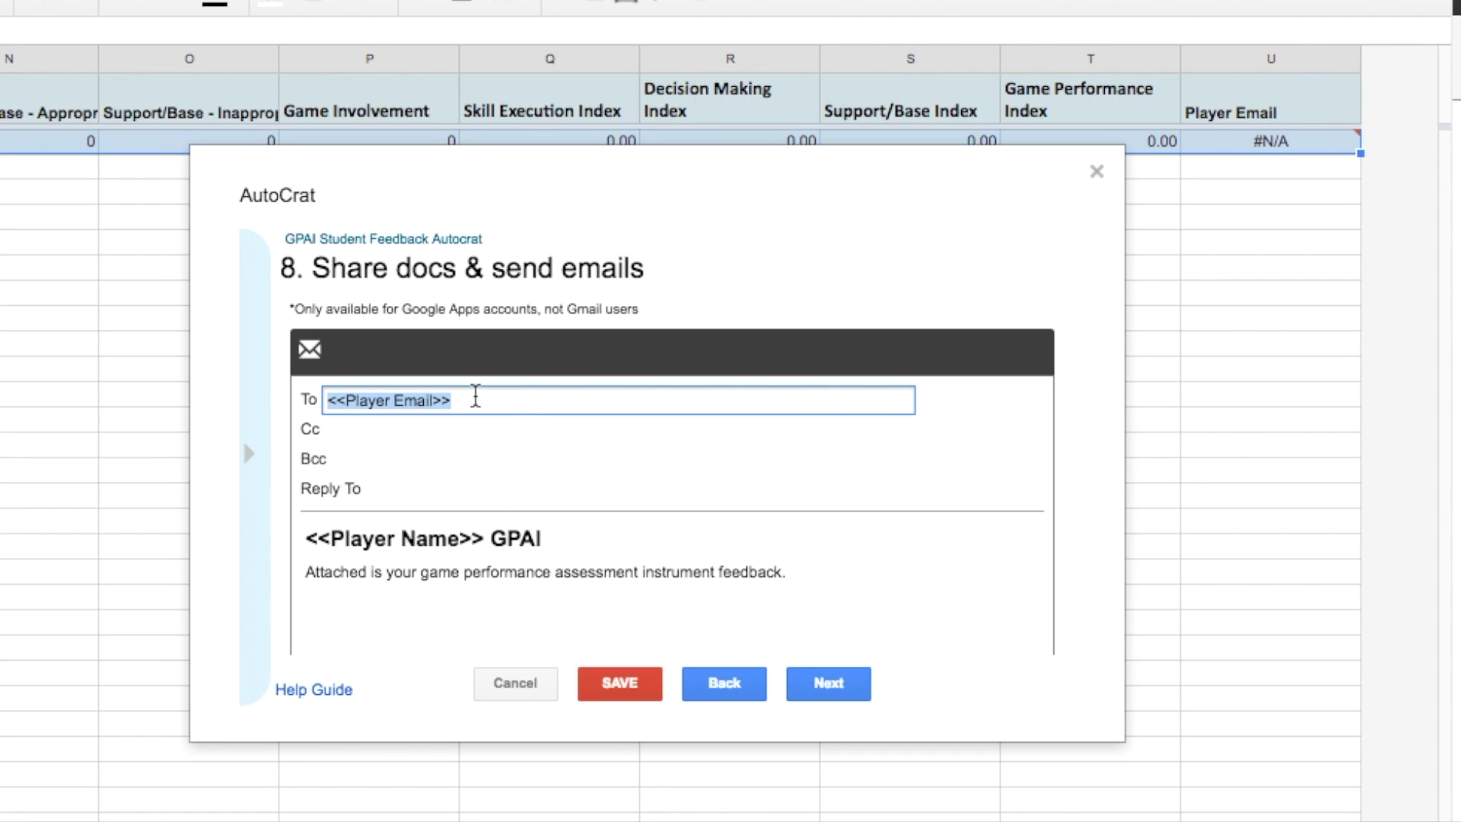
{"action": "triple_click", "coordinate": [476, 398]}
{"action": "scroll", "coordinate": [536, 395], "scroll_direction": "down", "scroll_amount": 2}
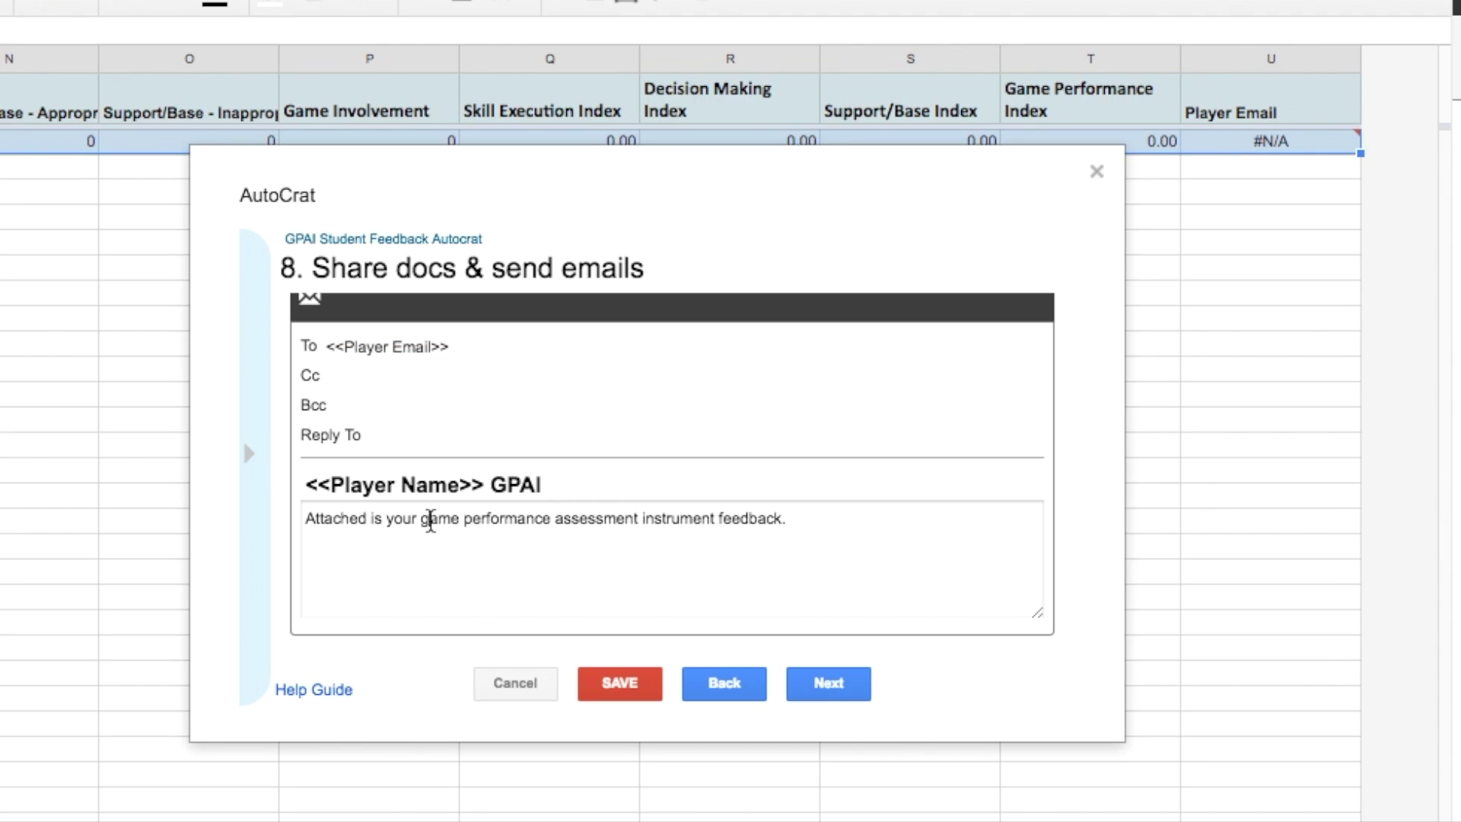
{"action": "triple_click", "coordinate": [426, 517]}
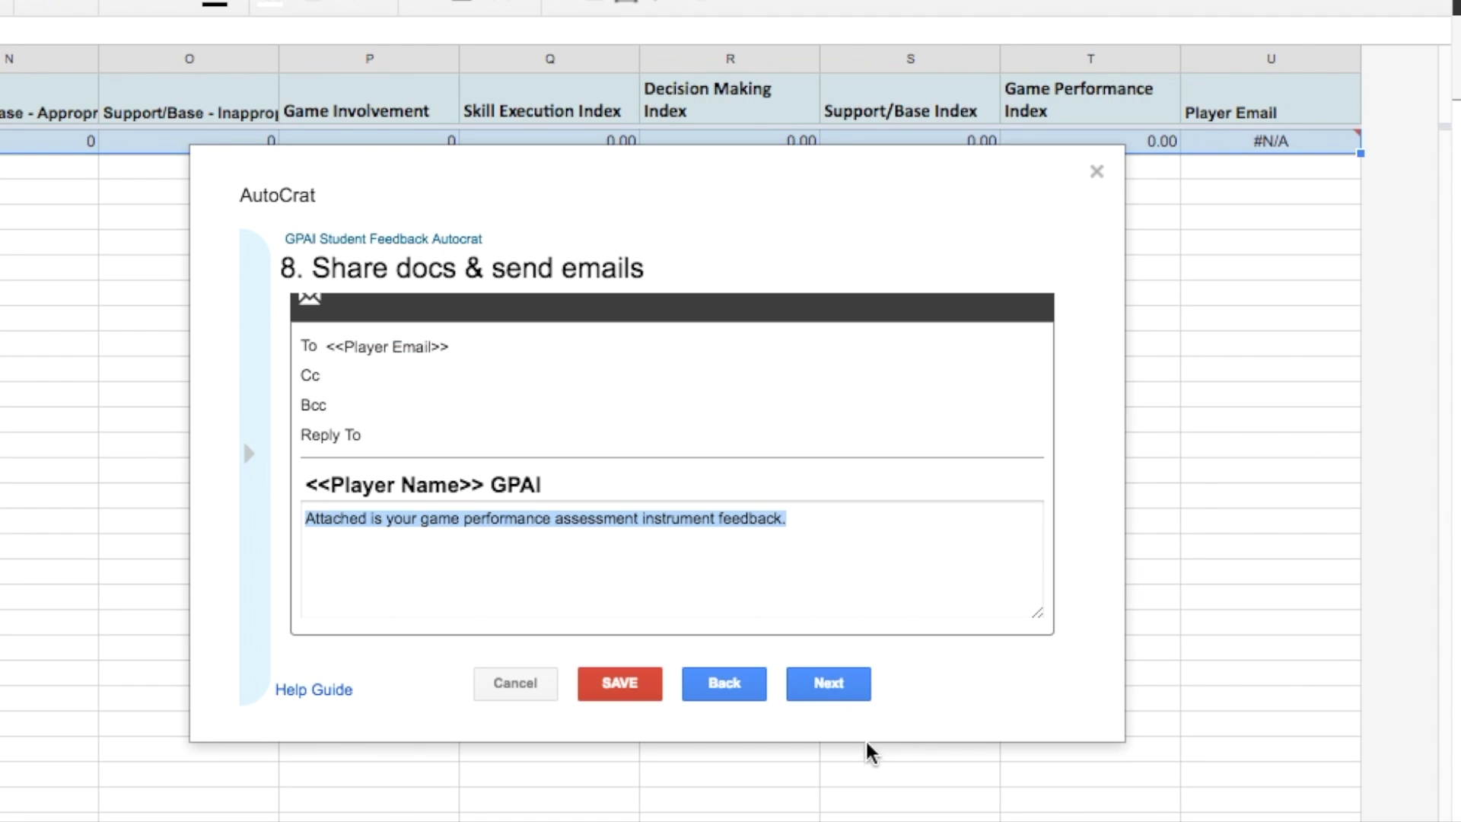
{"action": "left_click", "coordinate": [845, 685]}
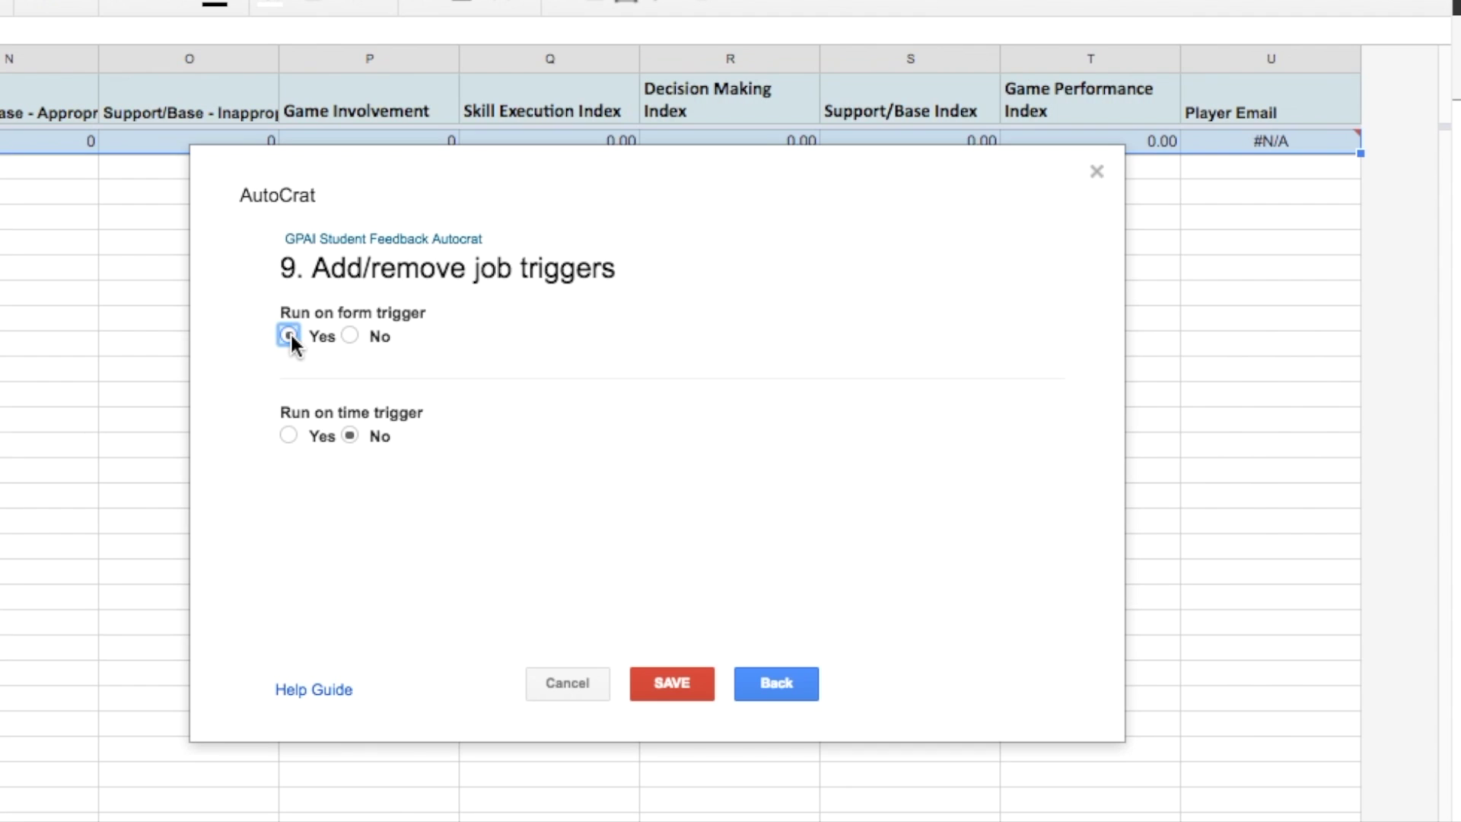
- Save the form-triggered AutoCrat job, glance over the template Doc, and switch to Sample GPAI Form
{"action": "left_click", "coordinate": [687, 689]}
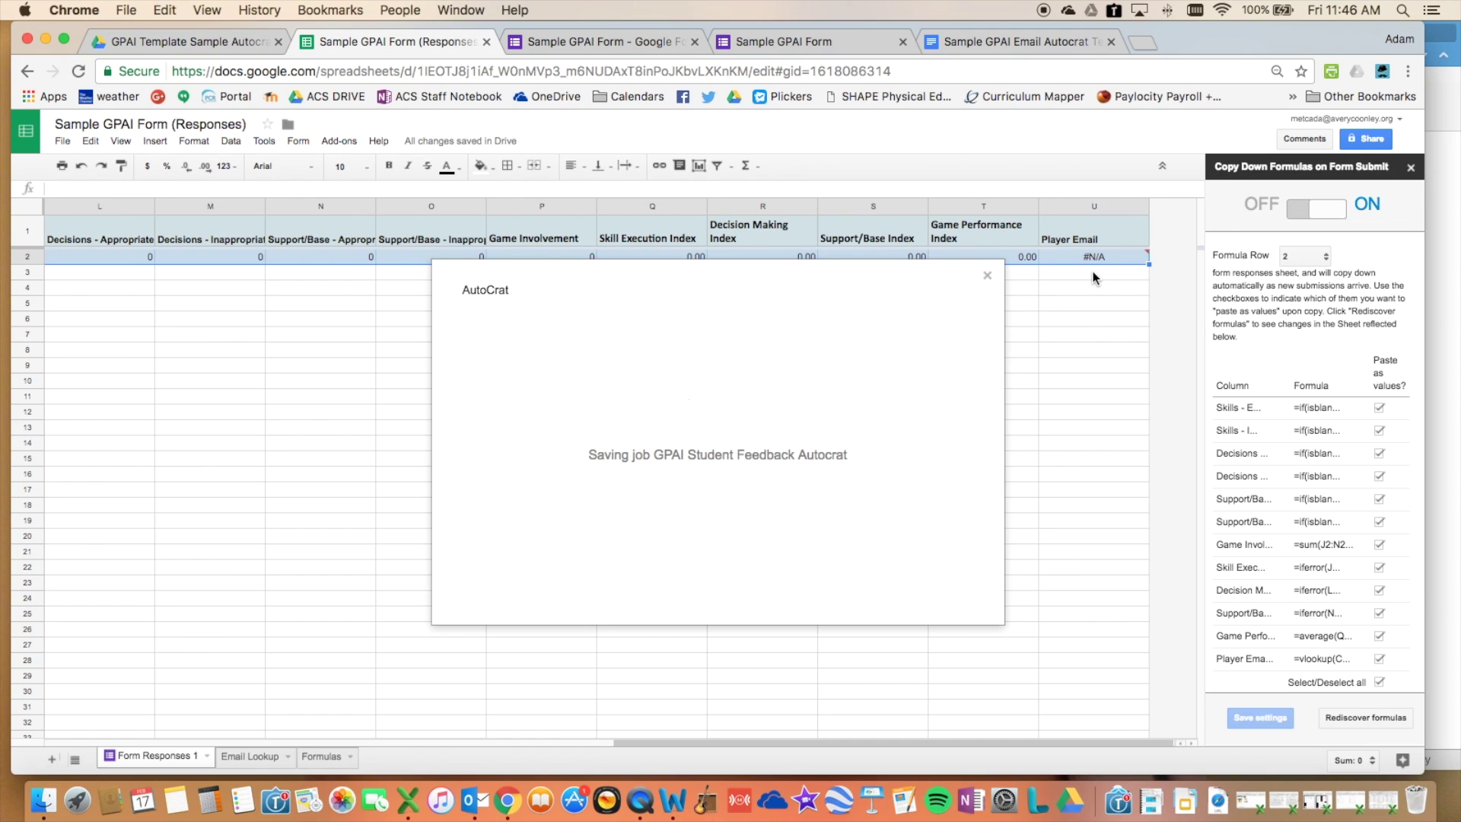
{"action": "left_click", "coordinate": [1002, 50]}
{"action": "scroll", "coordinate": [862, 292], "scroll_direction": "up", "scroll_amount": 3}
{"action": "scroll", "coordinate": [861, 292], "scroll_direction": "down", "scroll_amount": 1}
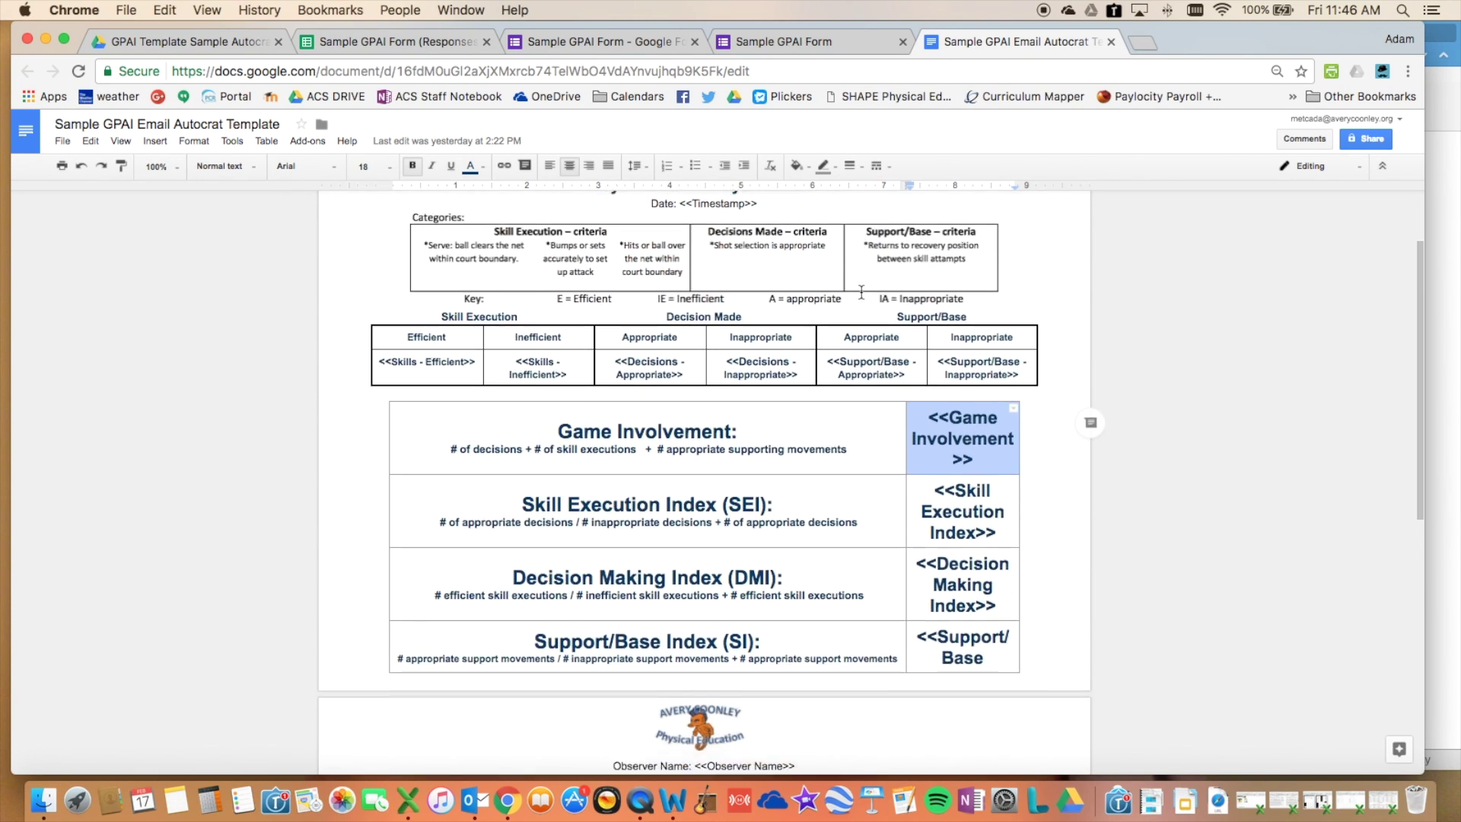
{"action": "scroll", "coordinate": [861, 291], "scroll_direction": "down", "scroll_amount": 3}
{"action": "scroll", "coordinate": [861, 291], "scroll_direction": "up", "scroll_amount": 5}
{"action": "left_click", "coordinate": [756, 42]}
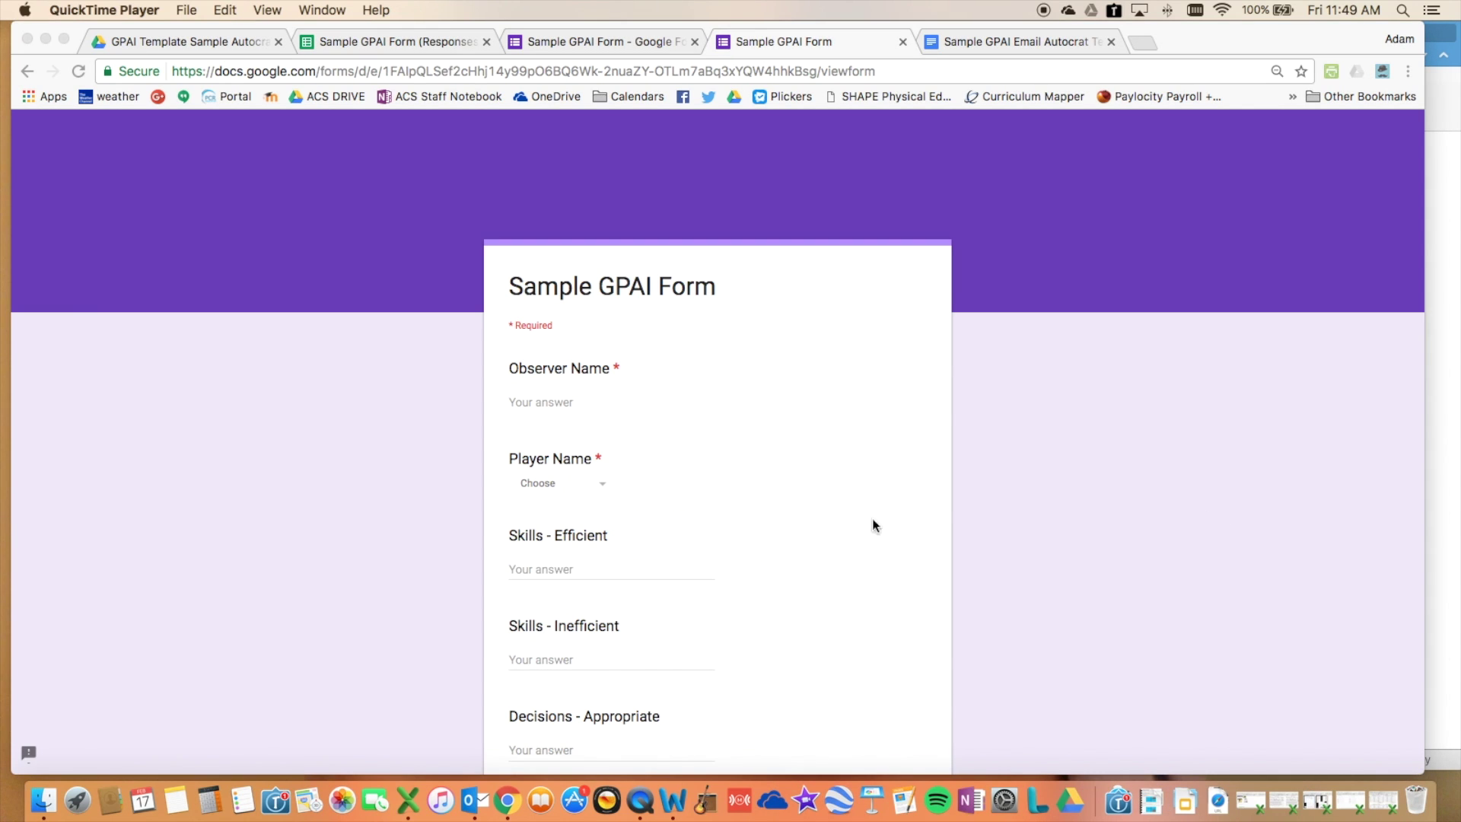
- Enter observer name 'Test' and pick a player from the Player Name list
{"action": "left_click", "coordinate": [589, 397]}
{"action": "left_click", "coordinate": [565, 399]}
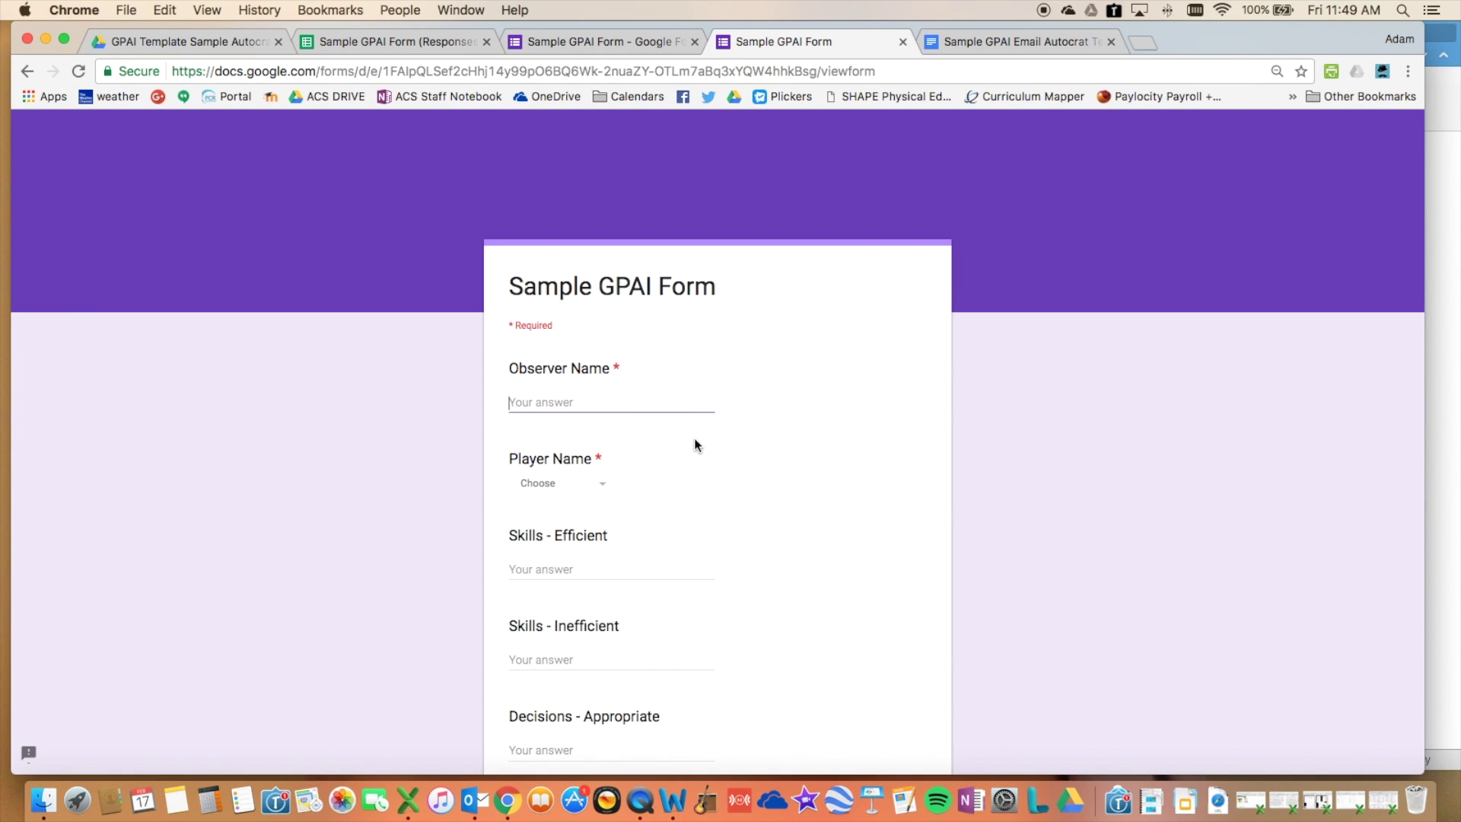
{"action": "type", "text": "Test"}
{"action": "key", "text": "Tab"}
{"action": "key", "text": "Down"}
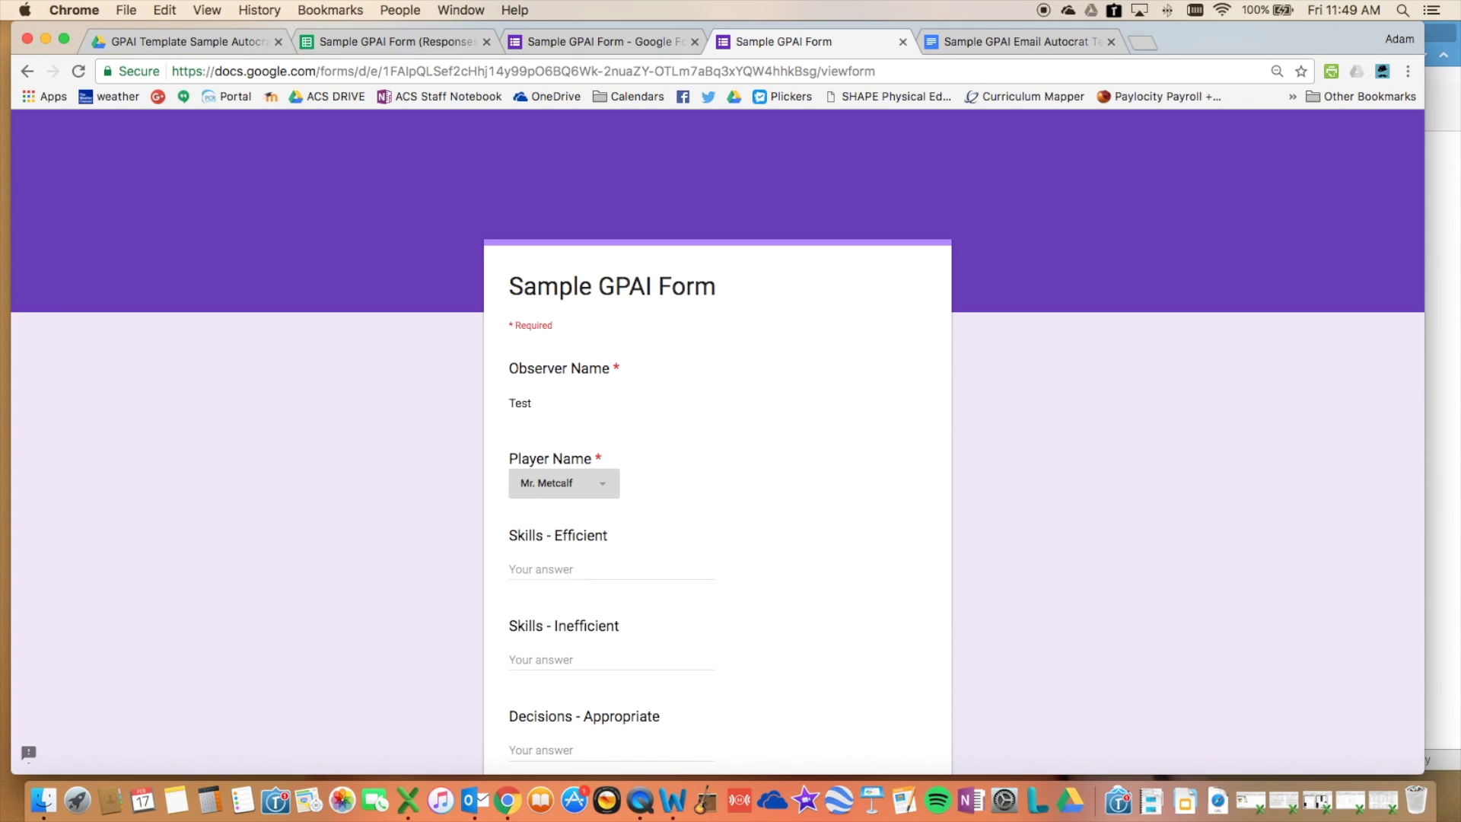
- Enter scores 5, 1, 6, 3 and 5, correcting Decisions - Inappropriate to 3, and submit
{"action": "left_click", "coordinate": [587, 570]}
{"action": "type", "text": "5"}
{"action": "key", "text": "Tab"}
{"action": "type", "text": "1"}
{"action": "key", "text": "Tab"}
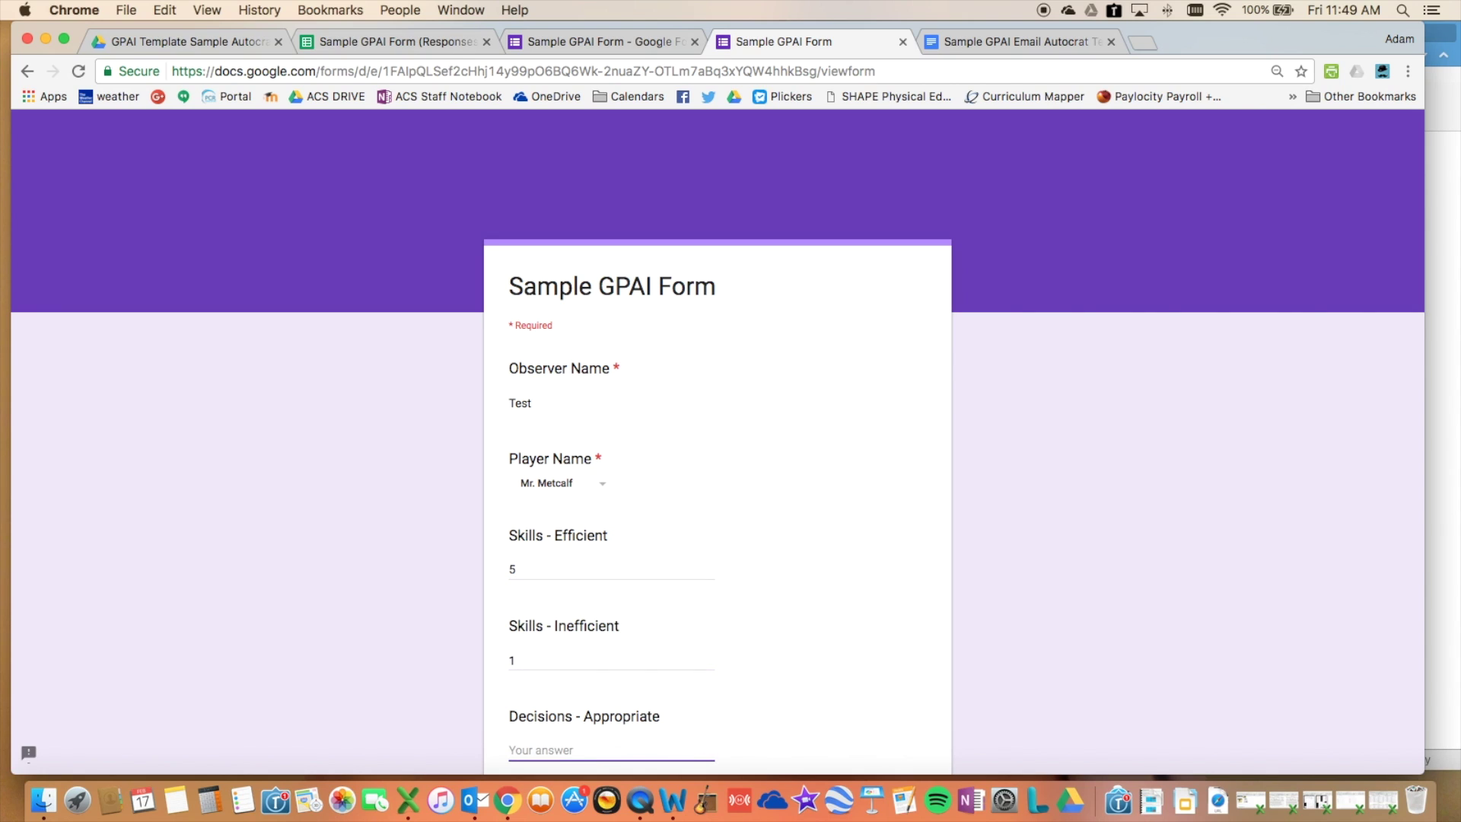
{"action": "type", "text": "6"}
{"action": "key", "text": "Tab"}
{"action": "type", "text": "553"}
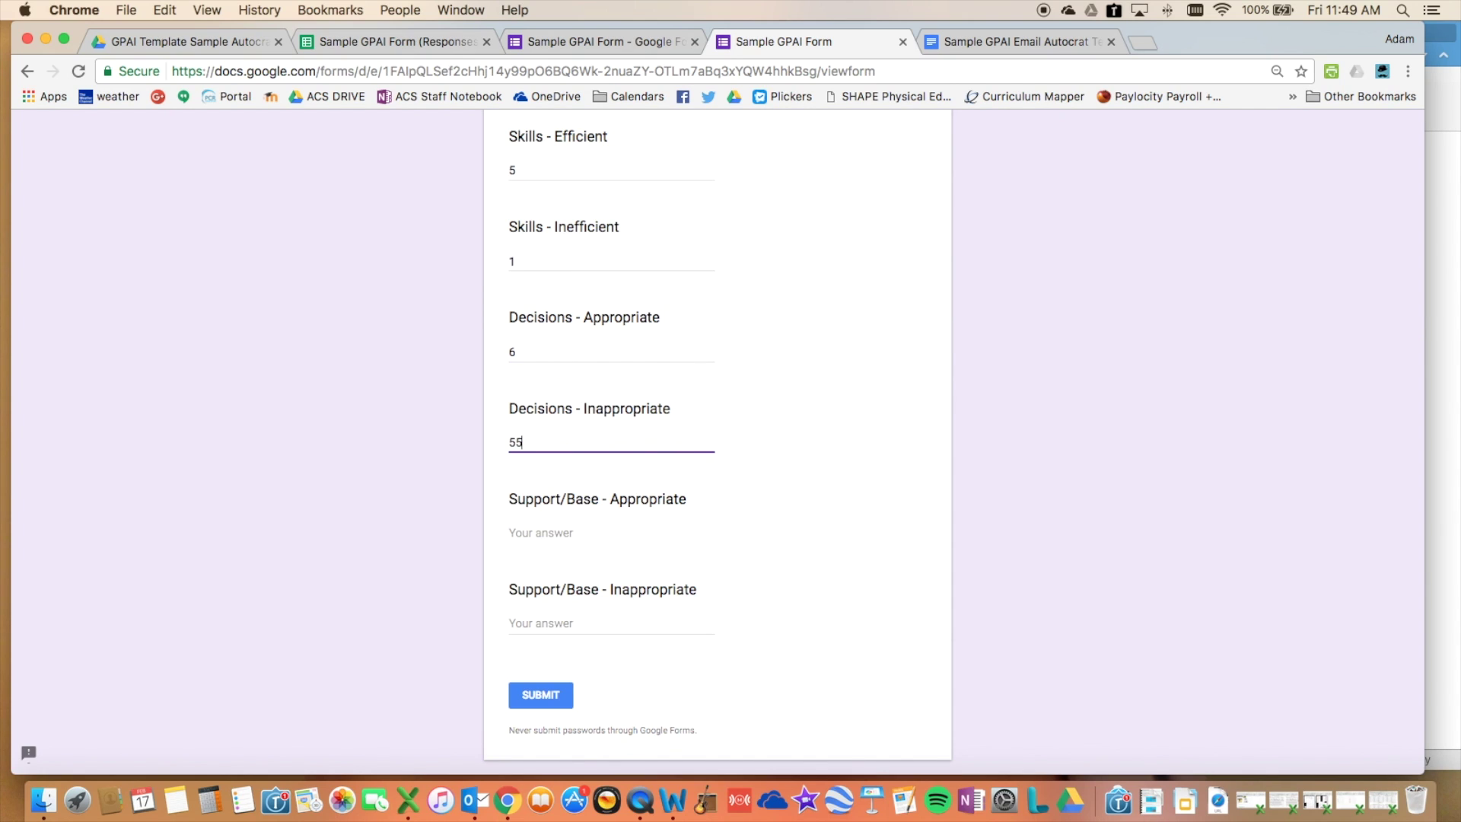
{"action": "key", "text": "BackSpace"}
{"action": "key", "text": "BackSpace"}
{"action": "type", "text": "3"}
{"action": "key", "text": "Tab"}
{"action": "type", "text": "5"}
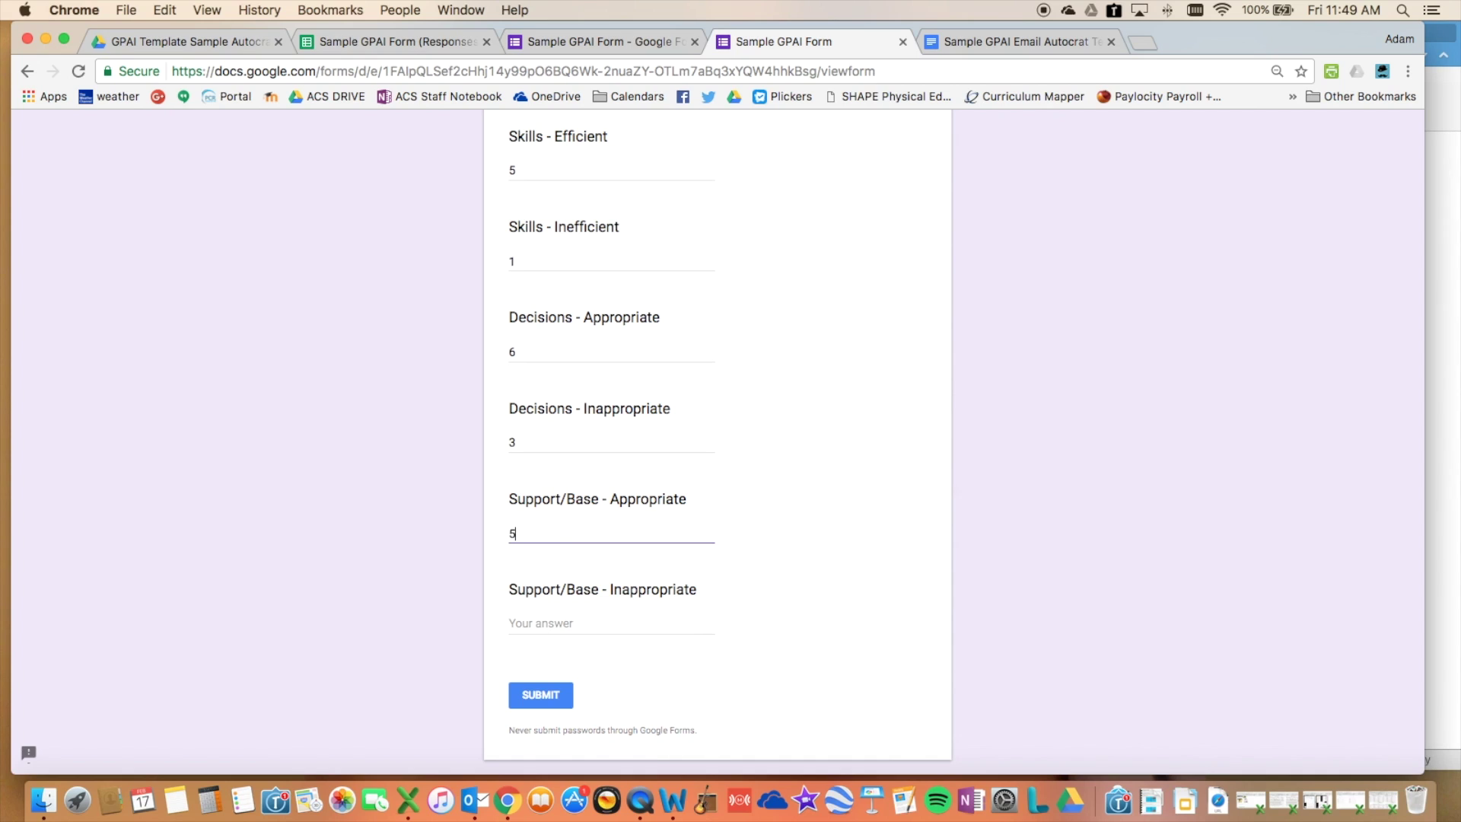
{"action": "key", "text": "Tab"}
{"action": "left_click", "coordinate": [539, 694]}
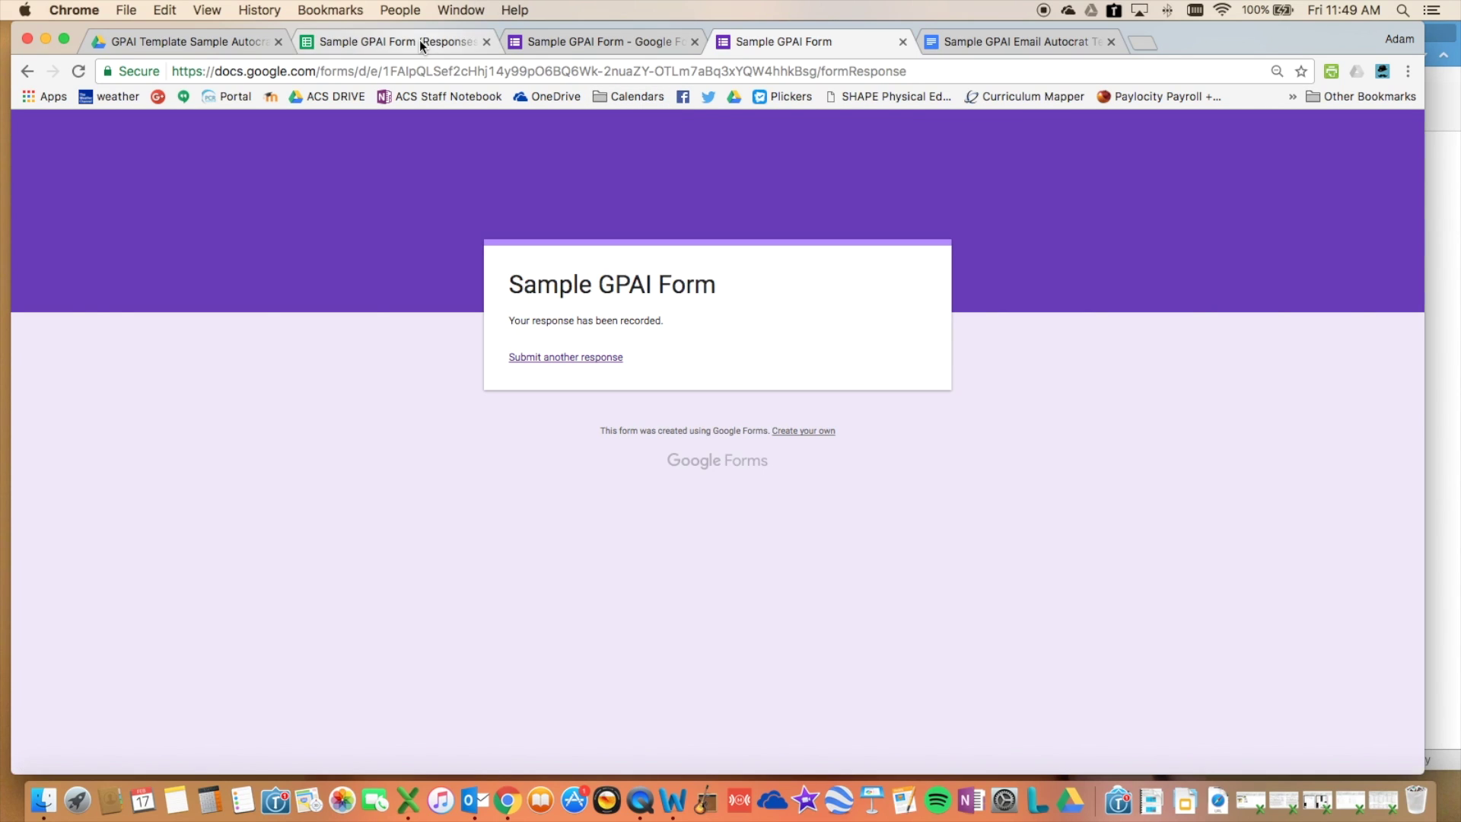
{"action": "left_click", "coordinate": [418, 41]}
- Check row 3's copied indices (Game Performance Index 0.83) and V3's merged/PDF/emails-sent status
{"action": "scroll", "coordinate": [294, 262], "scroll_direction": "left", "scroll_amount": 10}
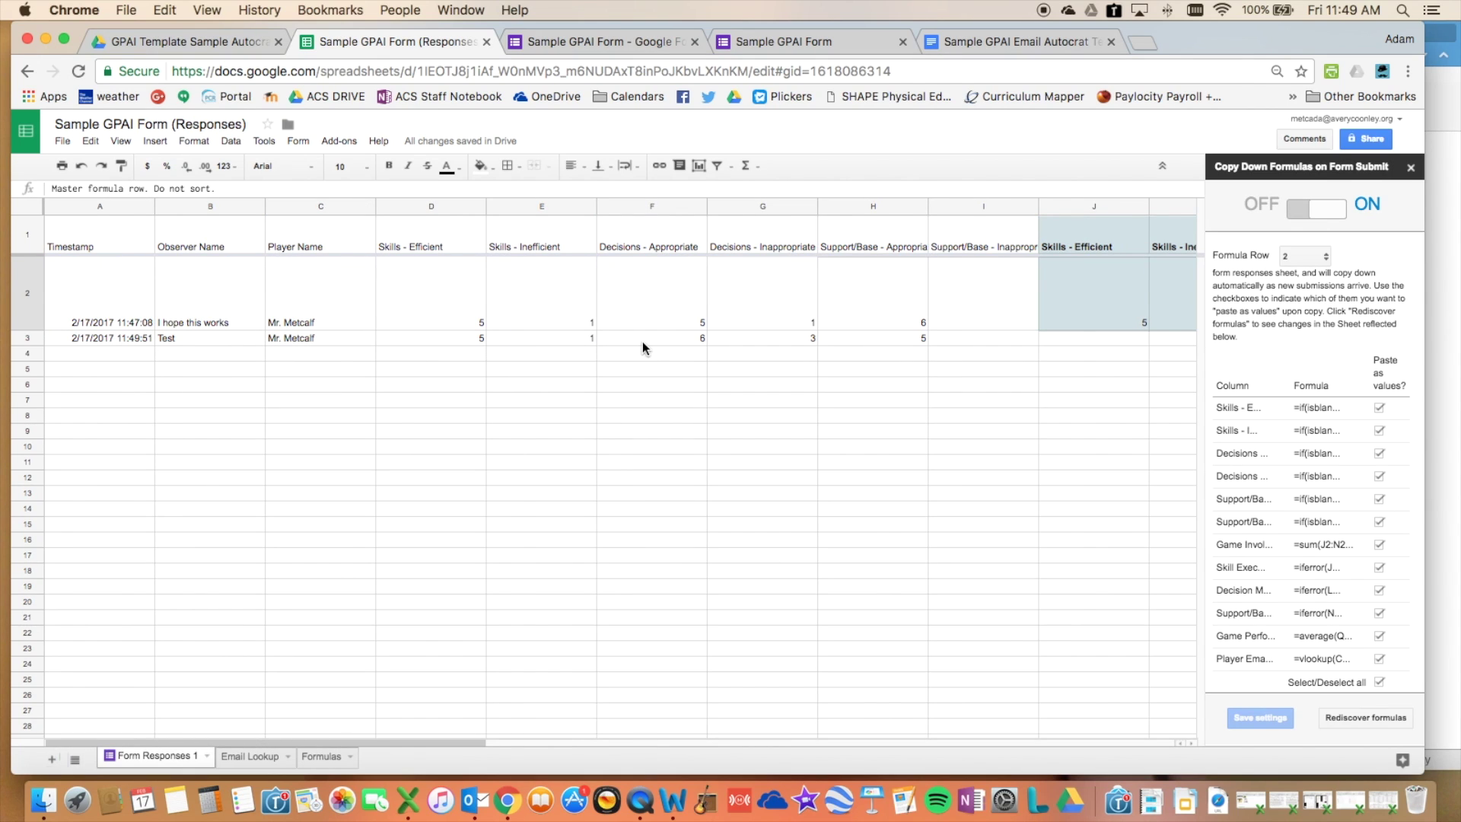
{"action": "scroll", "coordinate": [651, 340], "scroll_direction": "right", "scroll_amount": 10}
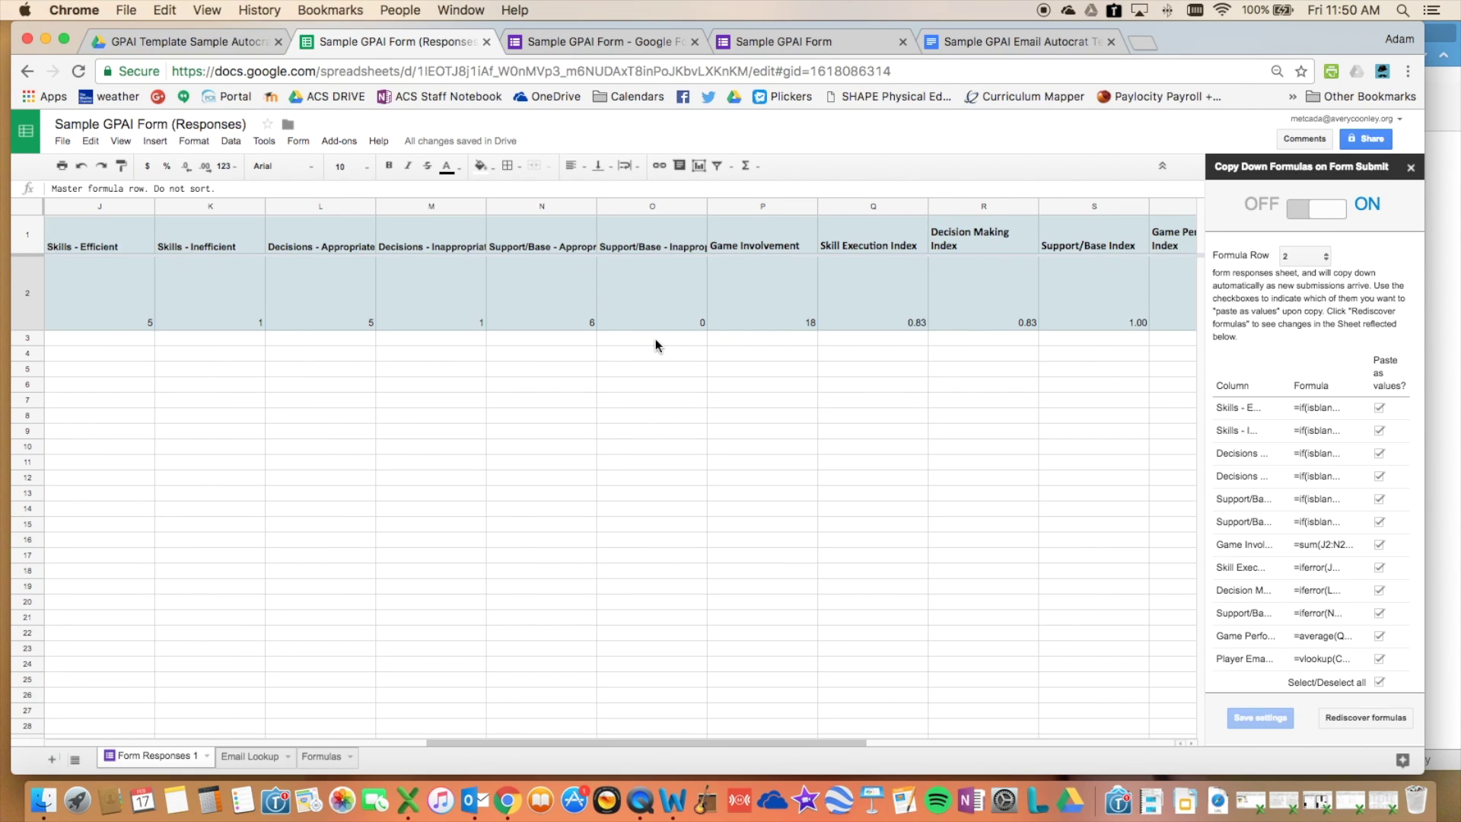
{"action": "scroll", "coordinate": [655, 339], "scroll_direction": "right", "scroll_amount": 5}
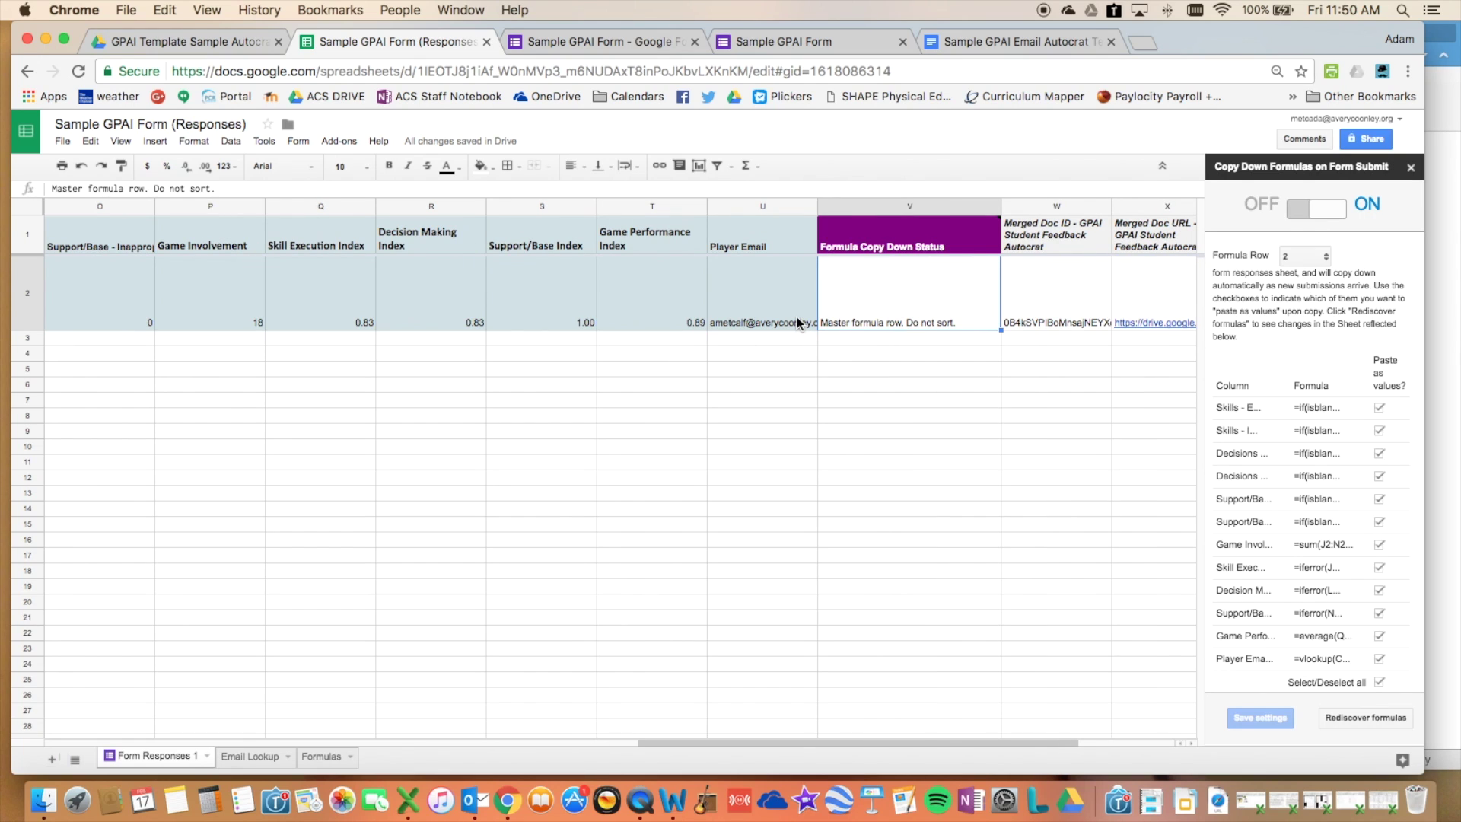
{"action": "scroll", "coordinate": [754, 312], "scroll_direction": "left", "scroll_amount": 10}
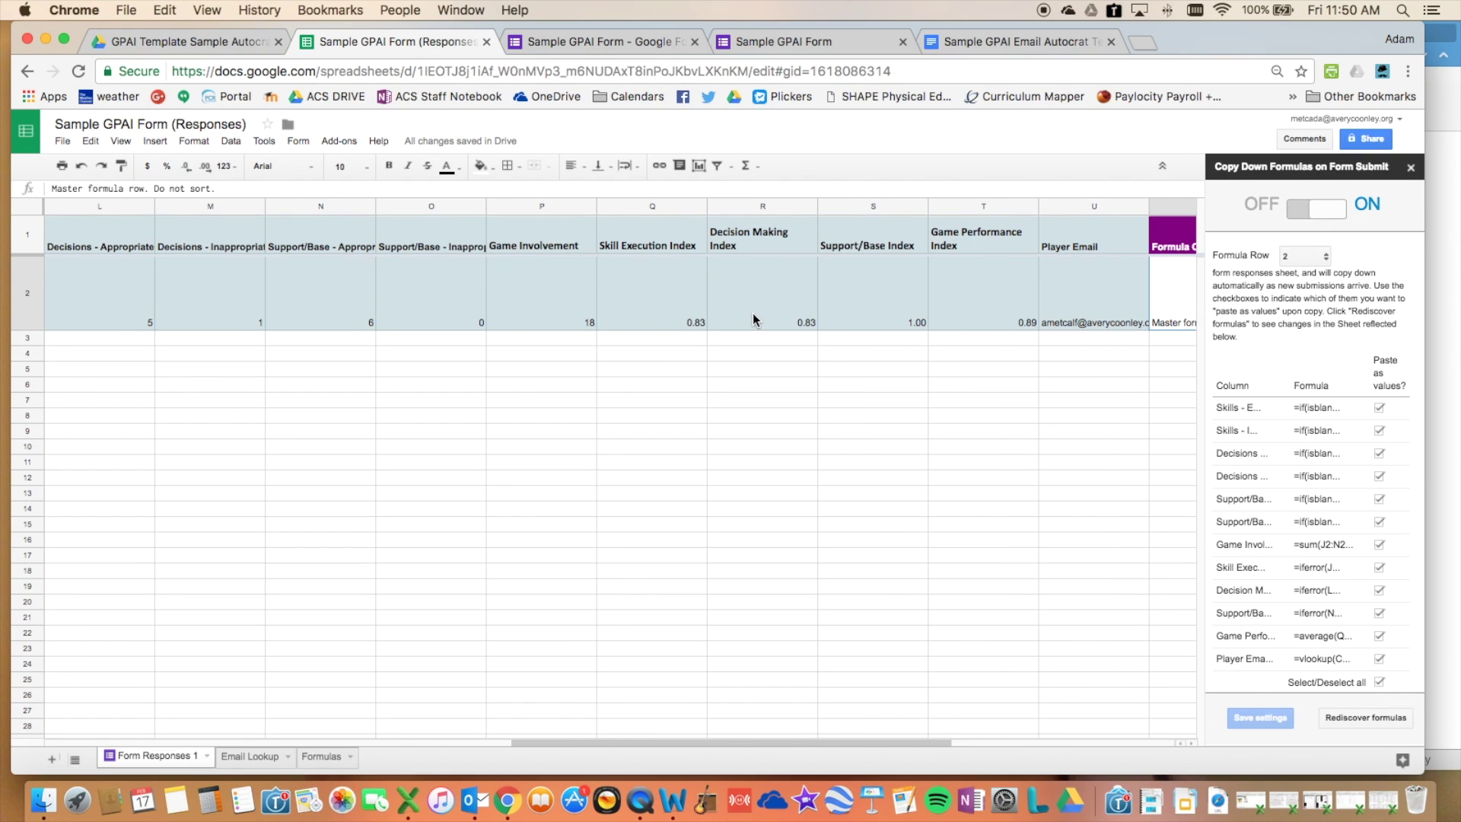
{"action": "scroll", "coordinate": [741, 314], "scroll_direction": "right", "scroll_amount": 10}
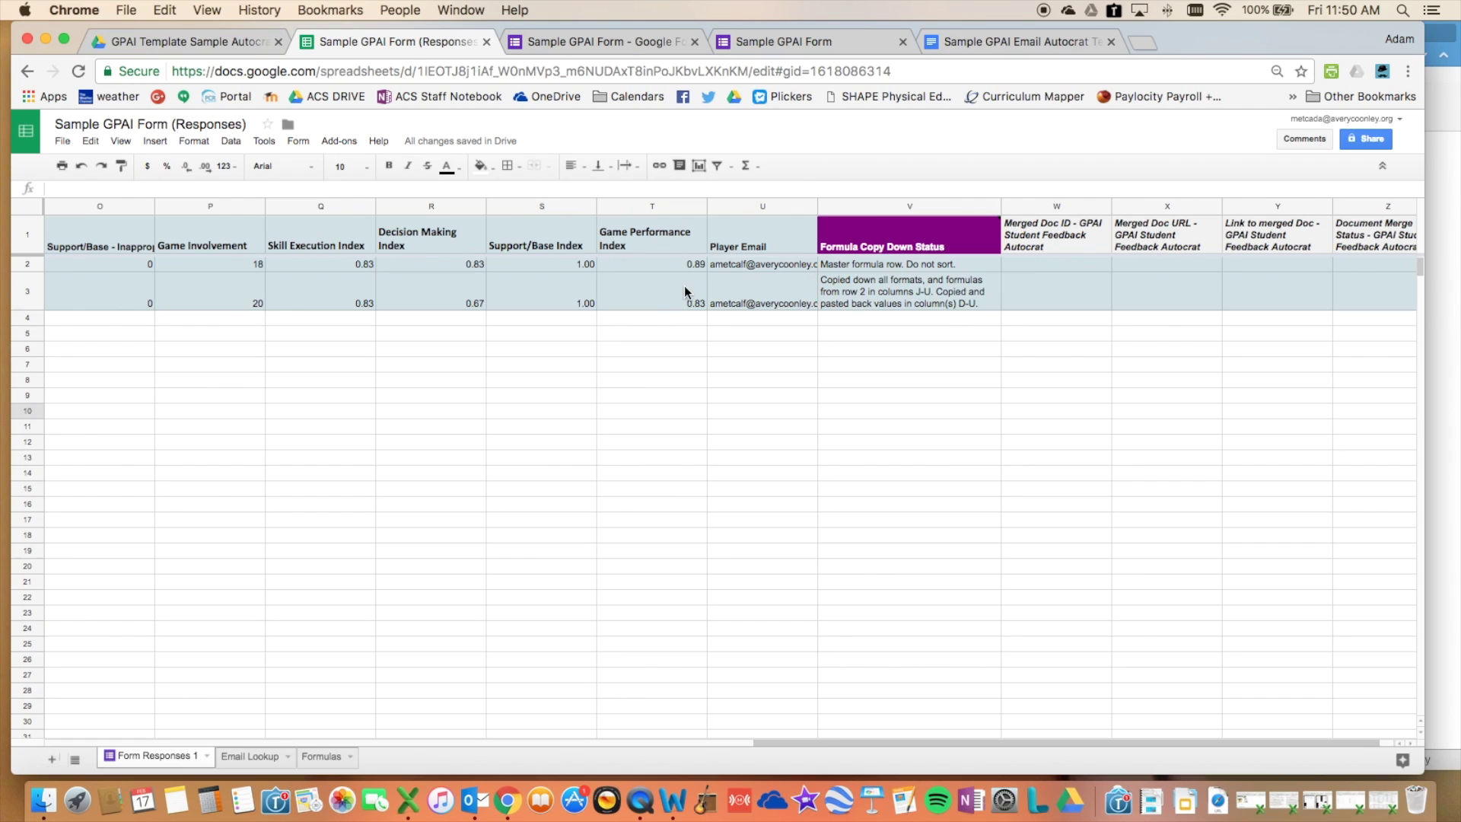
{"action": "scroll", "coordinate": [318, 295], "scroll_direction": "left", "scroll_amount": 5}
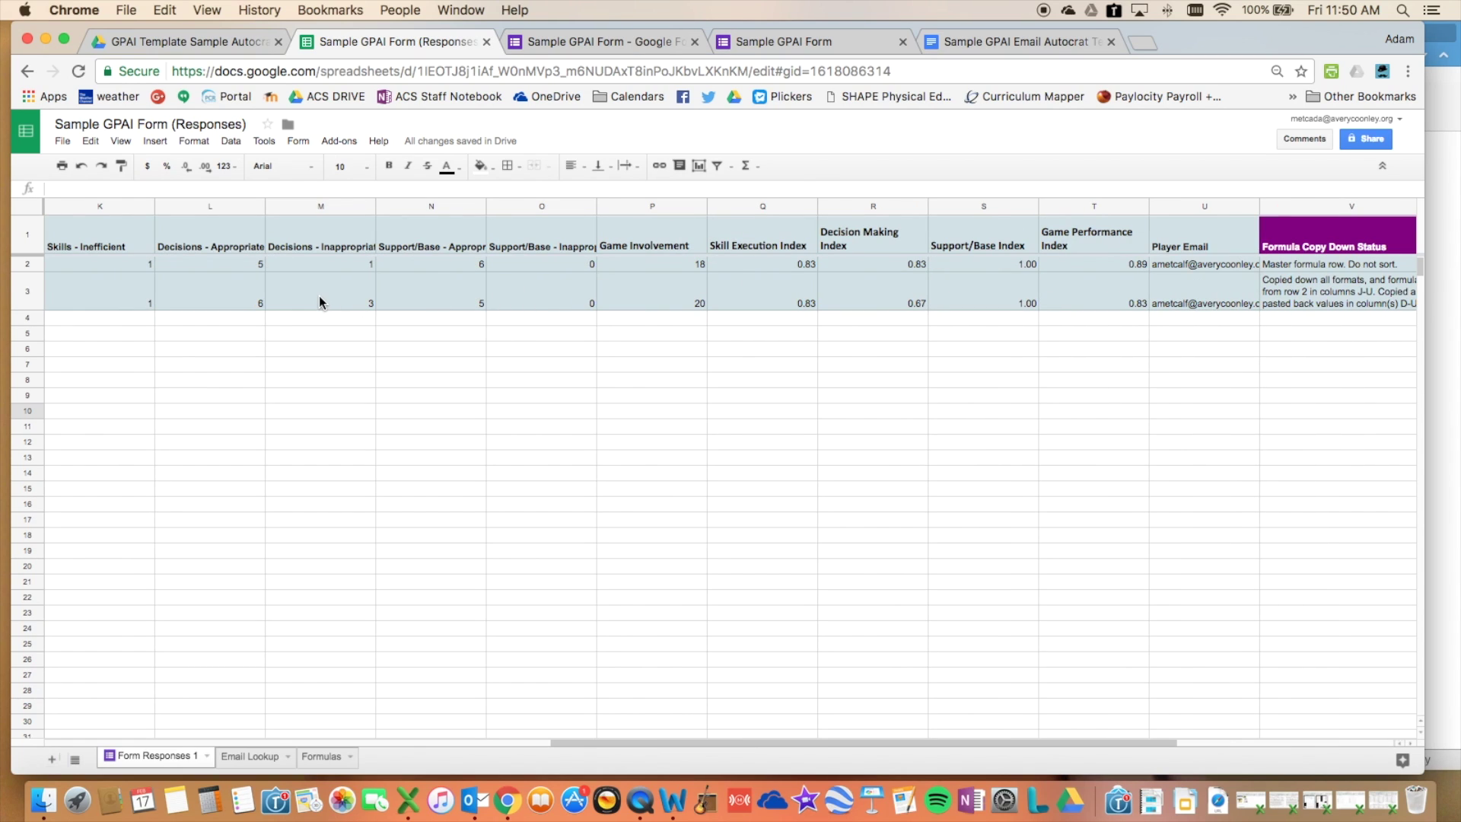
{"action": "scroll", "coordinate": [331, 294], "scroll_direction": "right", "scroll_amount": 6}
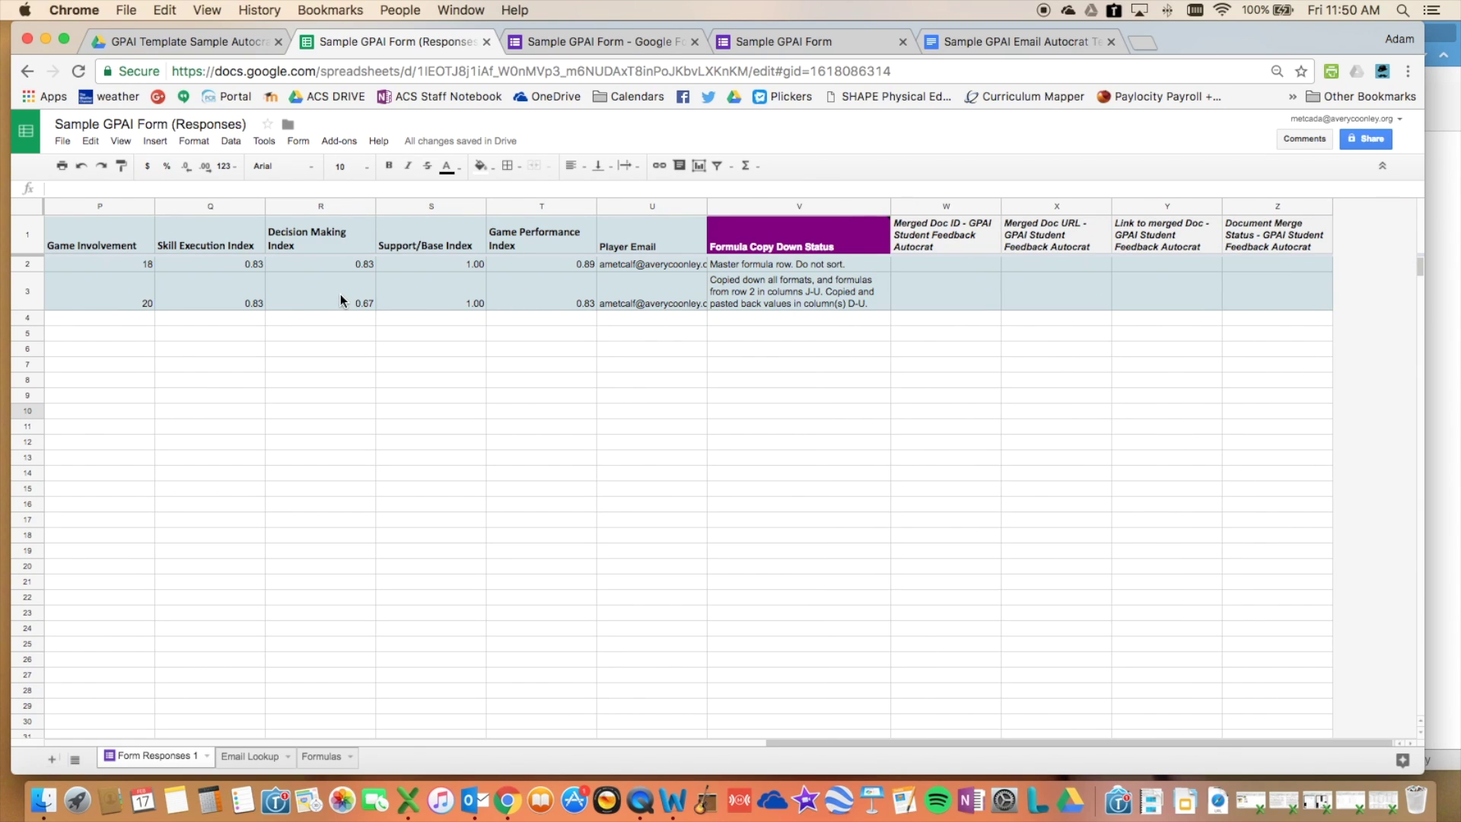
{"action": "left_click", "coordinate": [732, 295]}
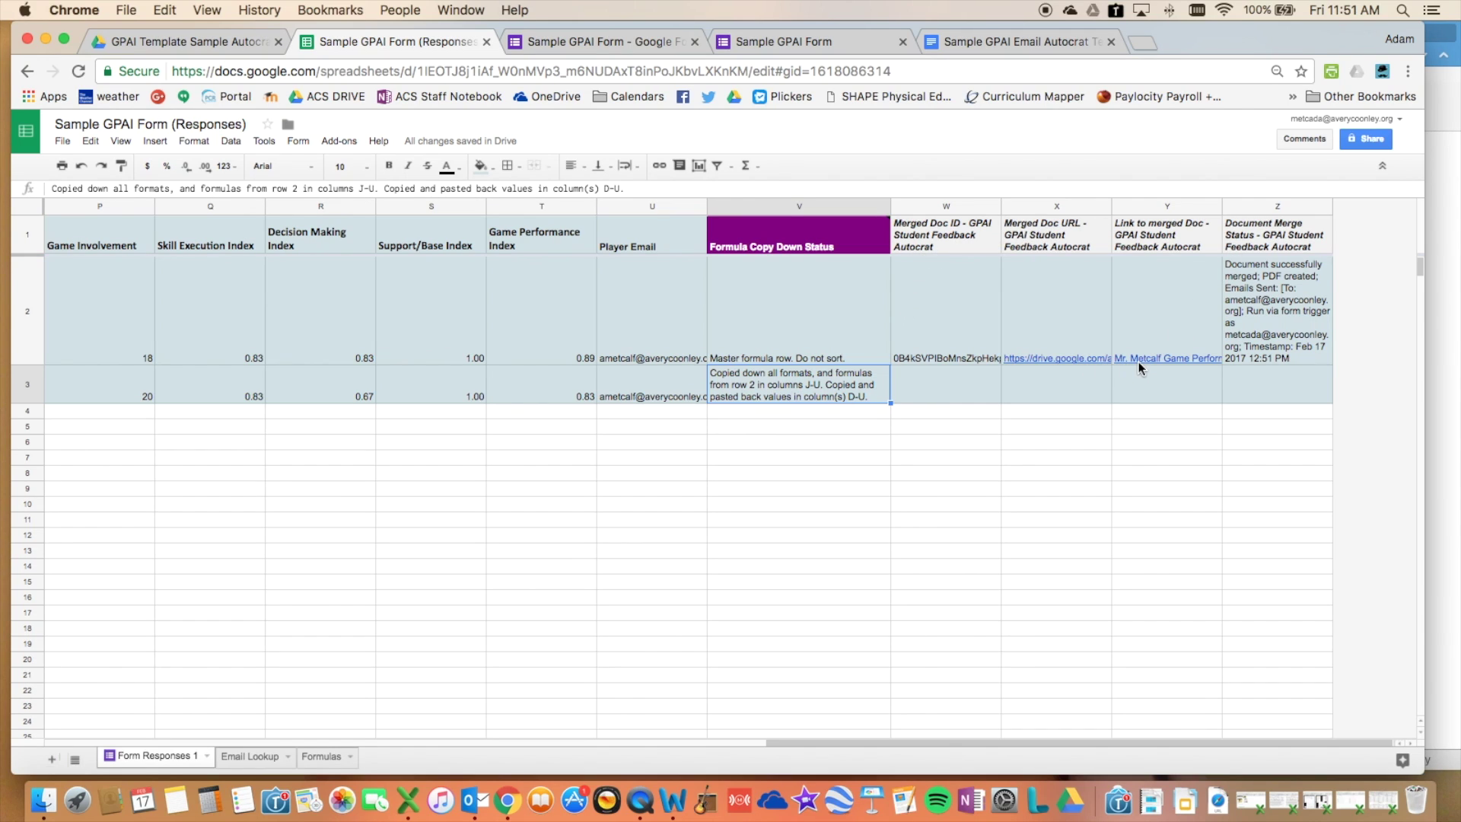
{"action": "mouse_move", "coordinate": [1167, 360]}
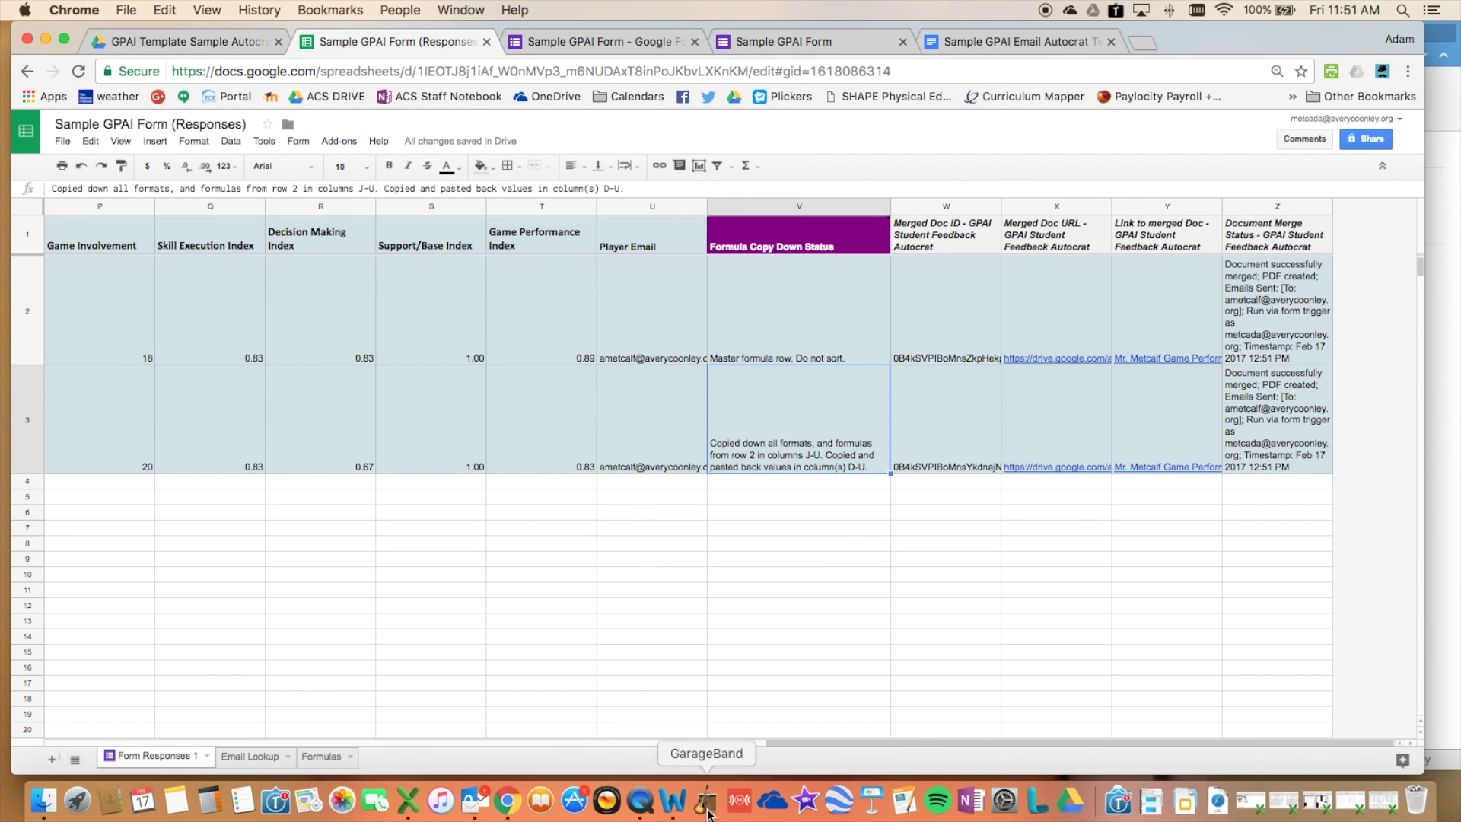
- In Outlook, open the newest GPAI feedback email and its attached PDF report
{"action": "left_click", "coordinate": [474, 798]}
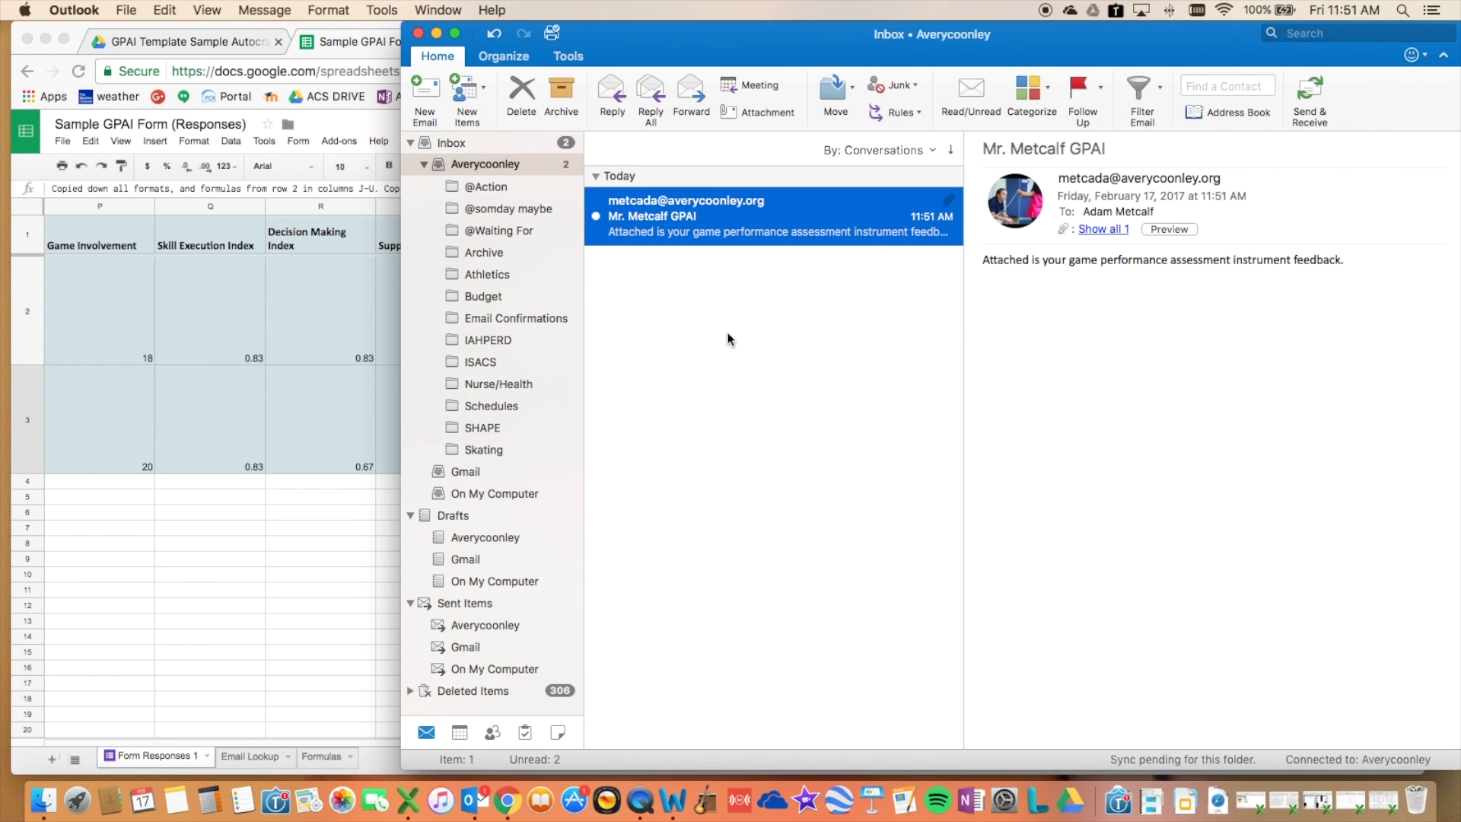
{"action": "left_click", "coordinate": [685, 202]}
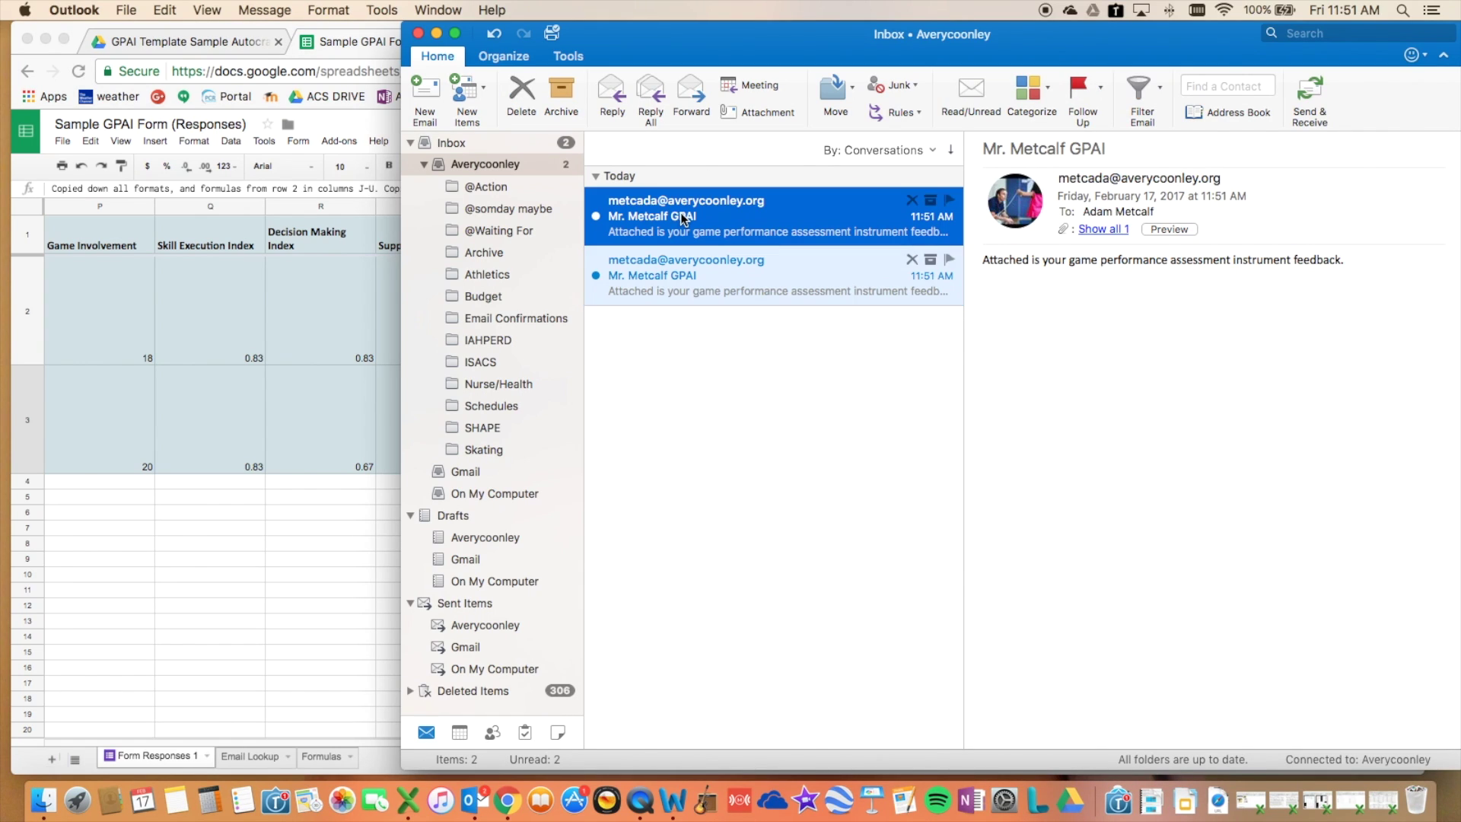
{"action": "left_click", "coordinate": [1102, 230]}
{"action": "left_click_drag", "start_coordinate": [993, 280], "coordinate": [1261, 289]}
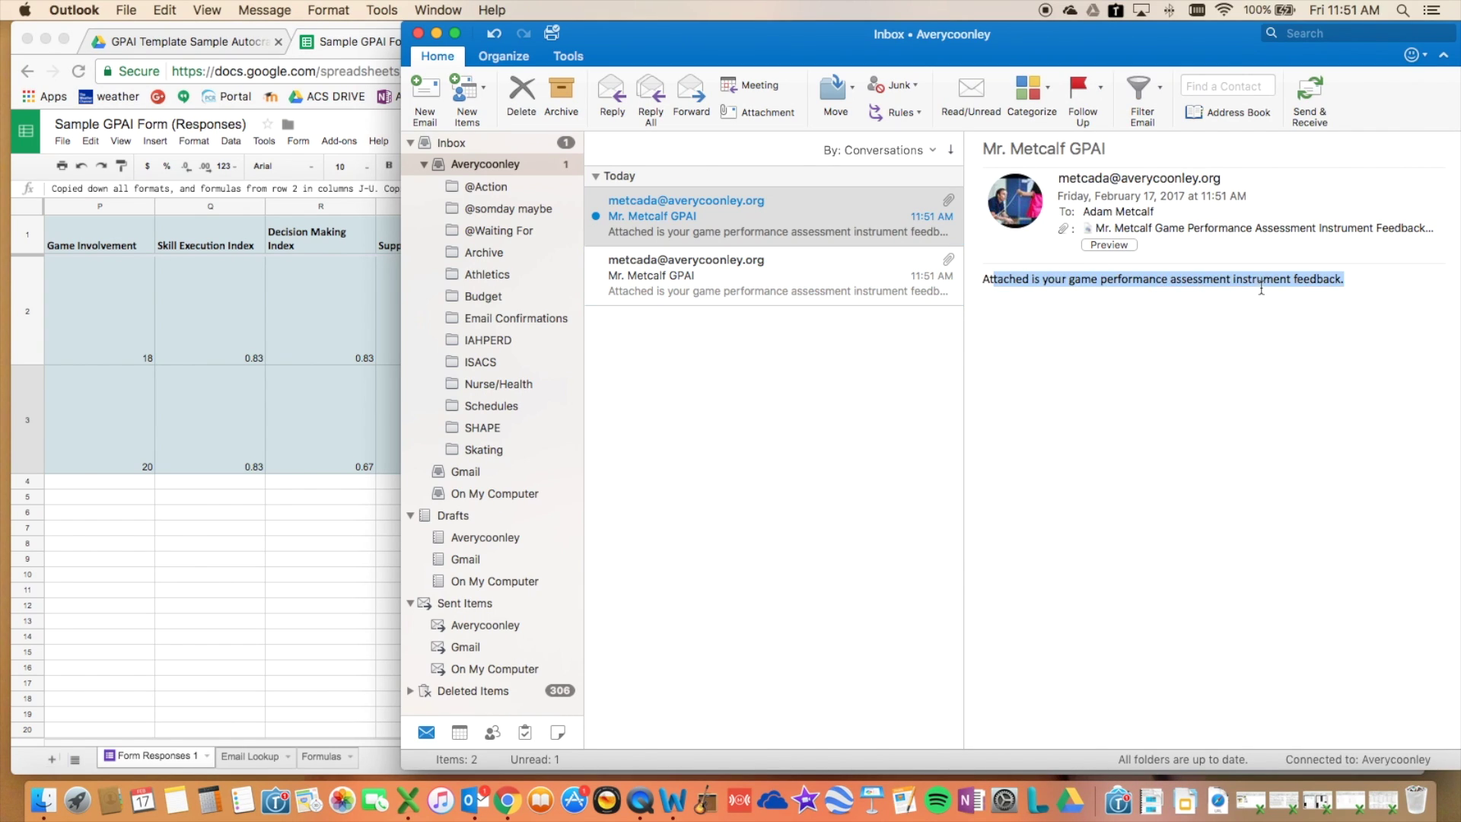
{"action": "double_click", "coordinate": [1155, 232]}
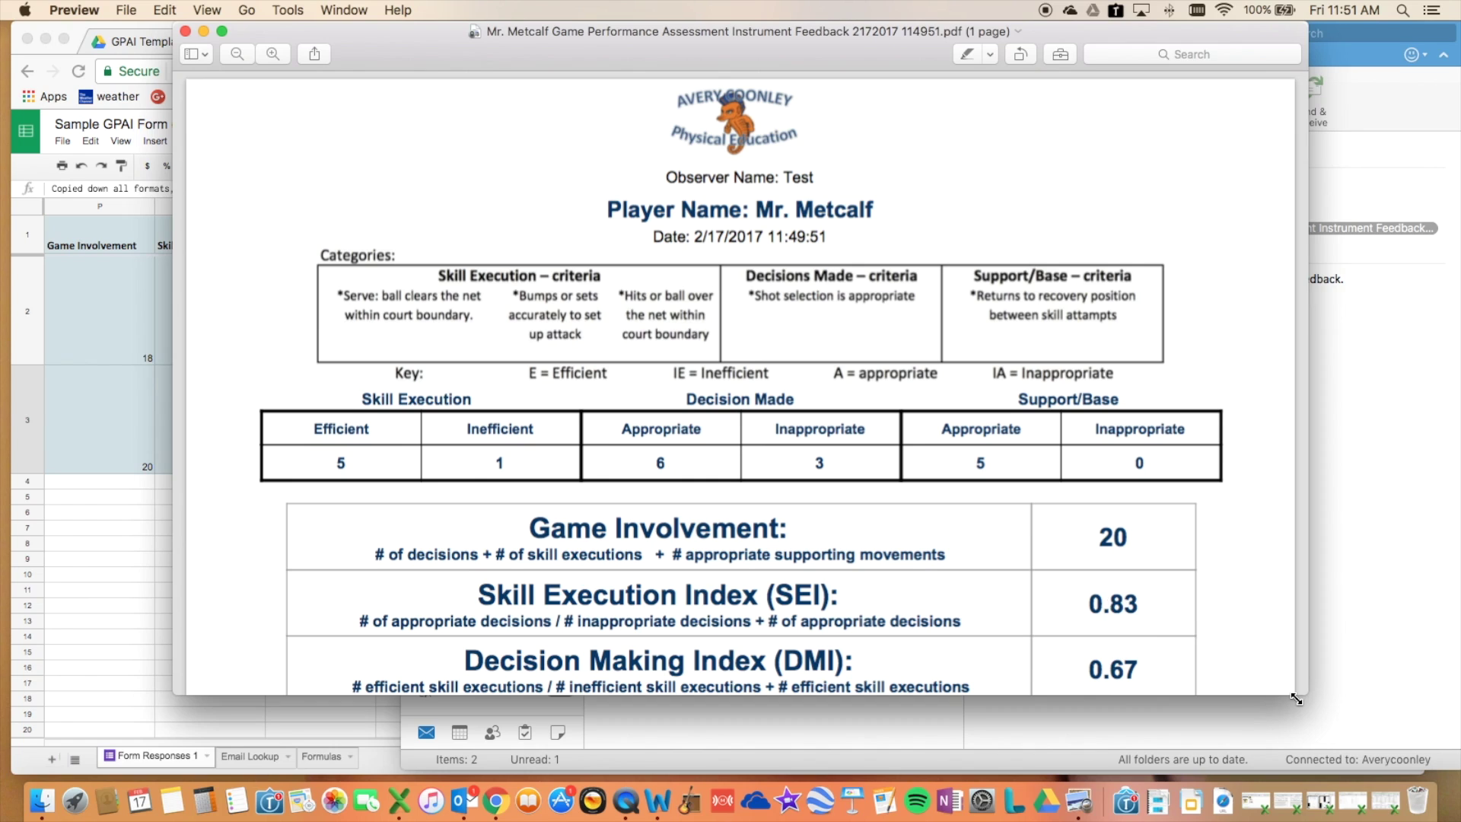
- Enlarge Preview to show the whole page and check the player's name and report date
{"action": "left_click_drag", "start_coordinate": [1298, 694], "coordinate": [1397, 770]}
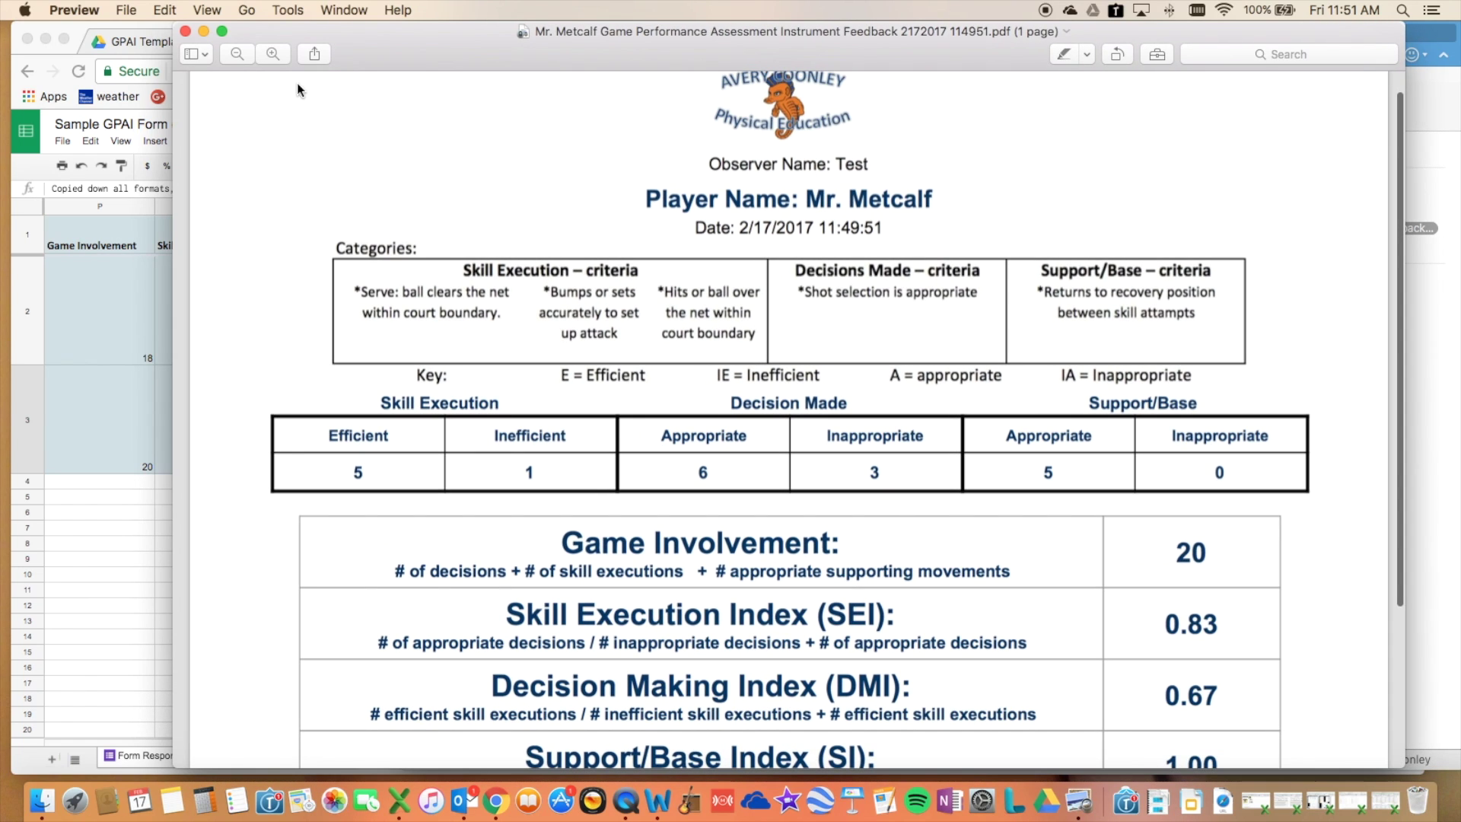
{"action": "left_click", "coordinate": [229, 58]}
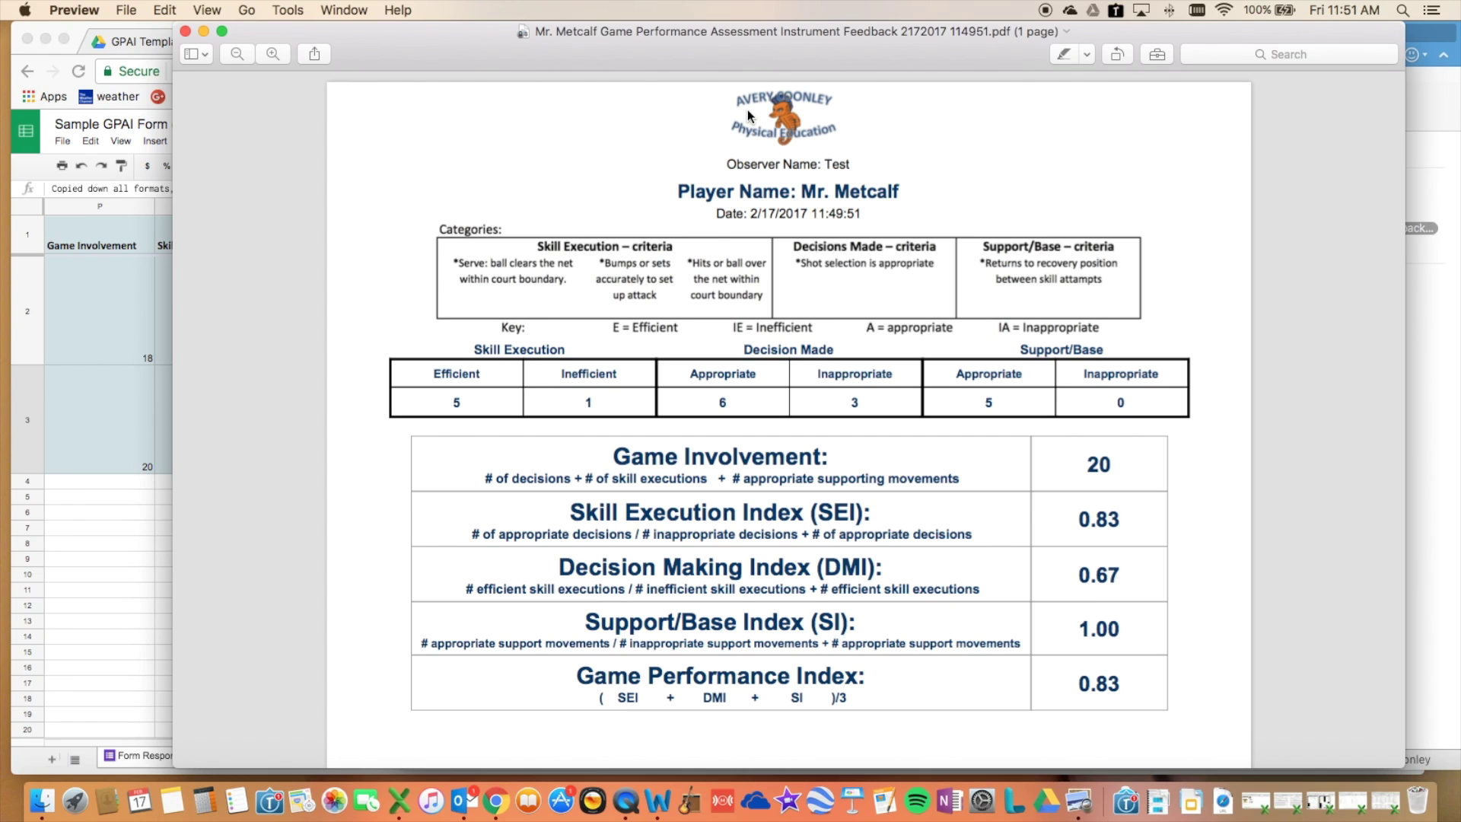
{"action": "left_click_drag", "start_coordinate": [804, 192], "coordinate": [879, 192]}
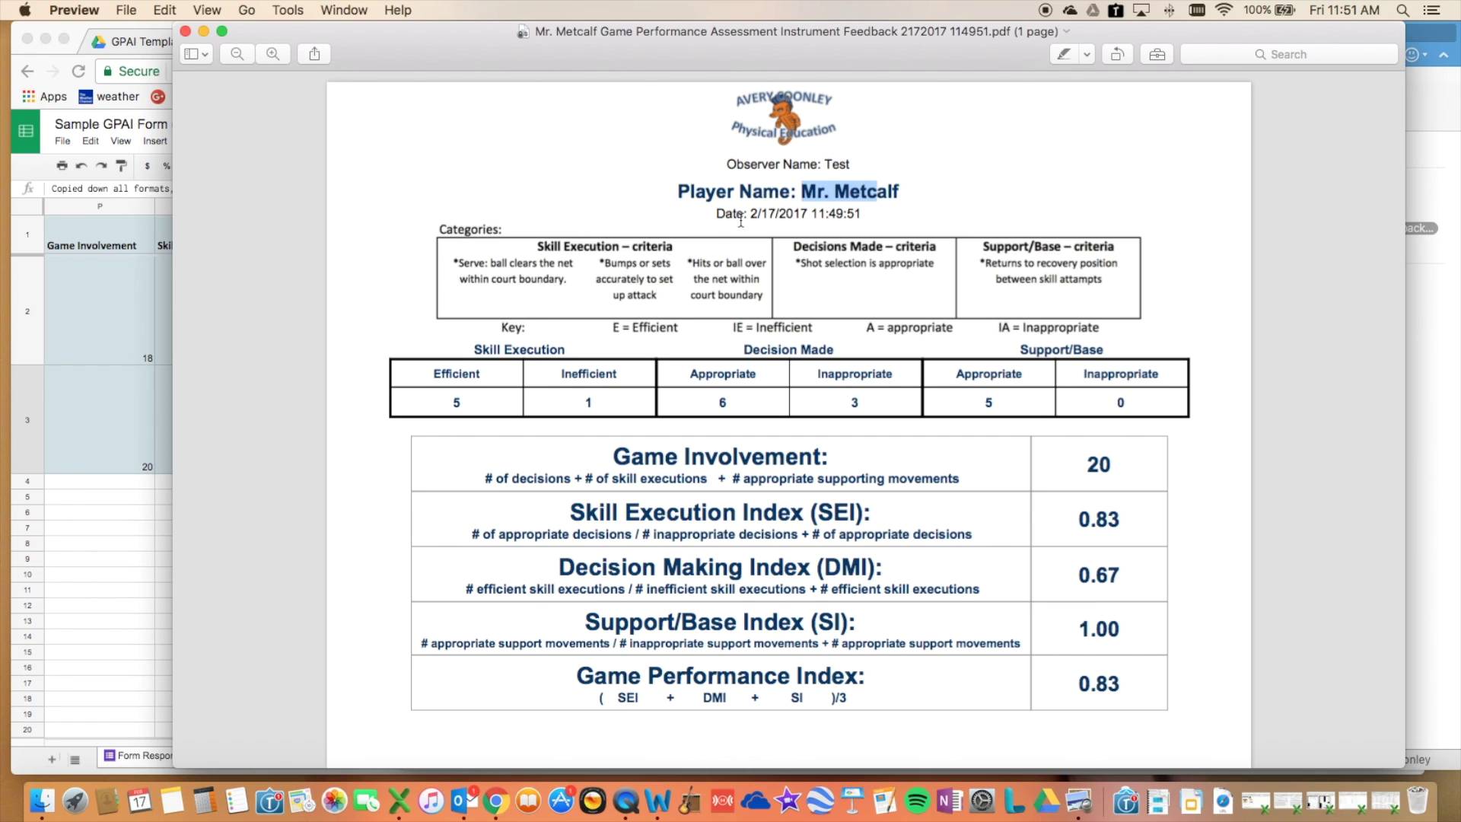
{"action": "left_click_drag", "start_coordinate": [756, 212], "coordinate": [885, 217]}
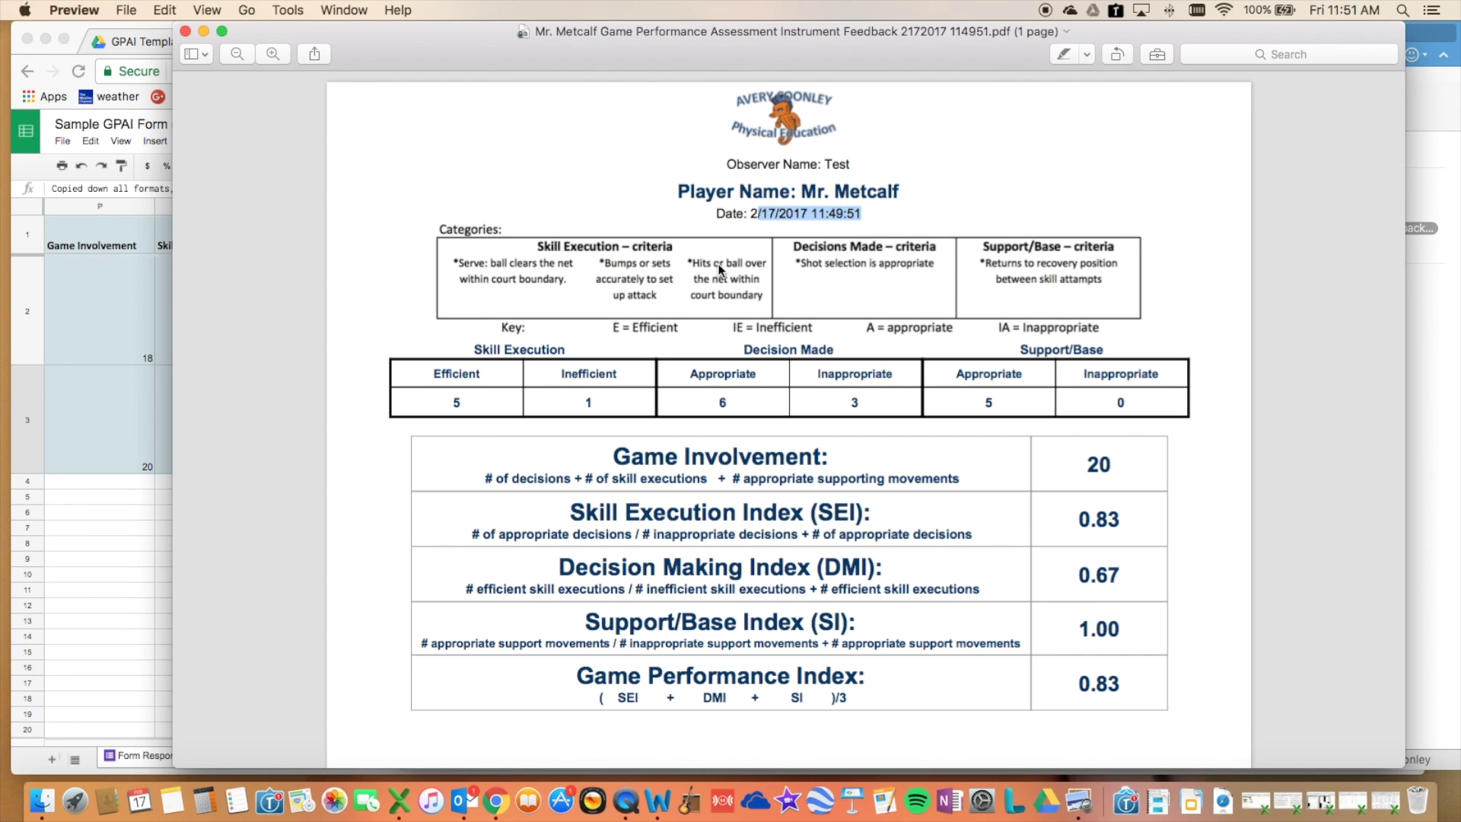
{"action": "left_click", "coordinate": [550, 251]}
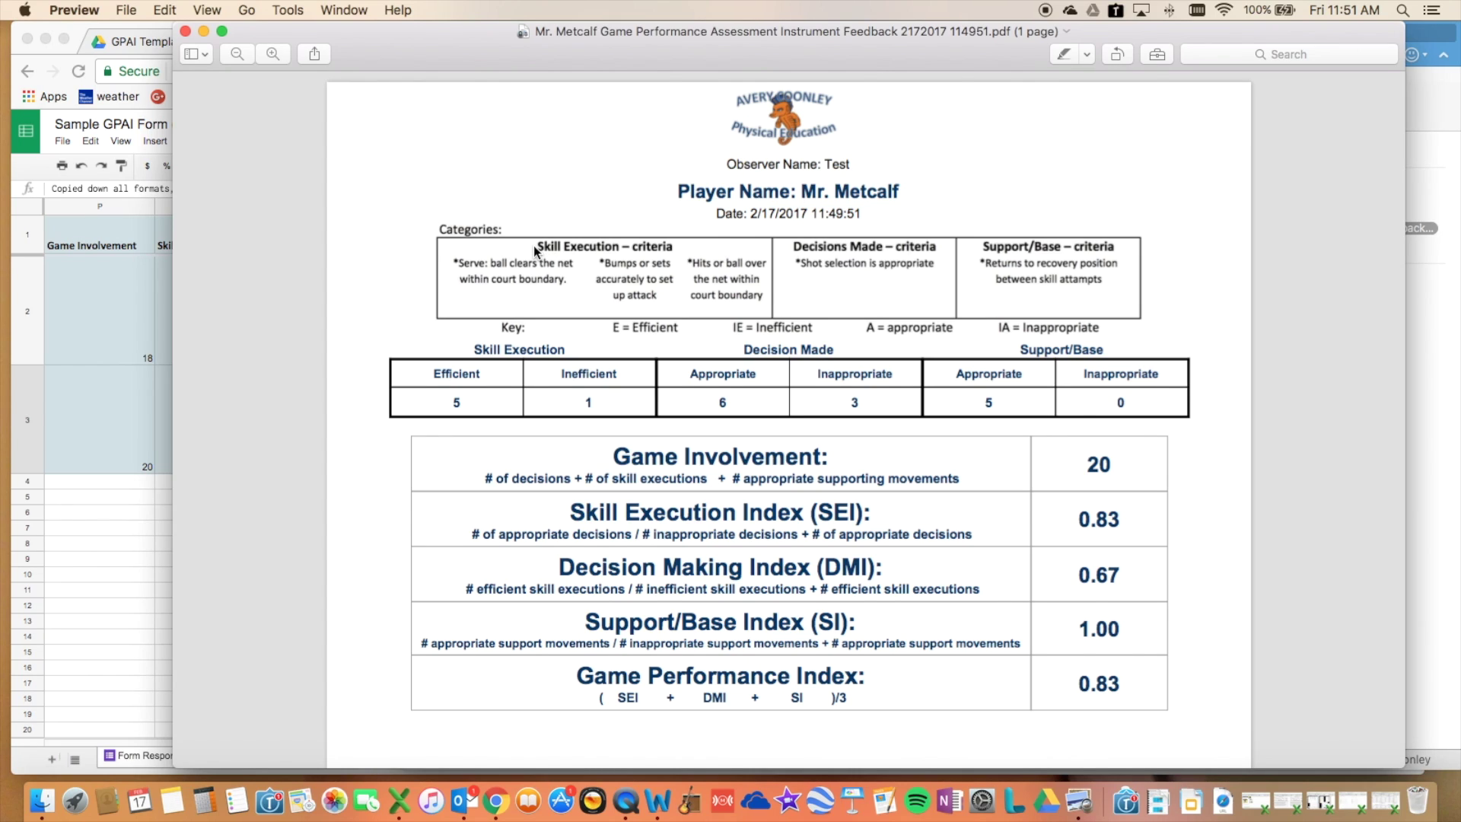
- Review the six scores and the Game Involvement 20, SEI 0.83 and DMI 0.67 values
{"action": "left_click_drag", "start_coordinate": [449, 395], "coordinate": [1133, 401]}
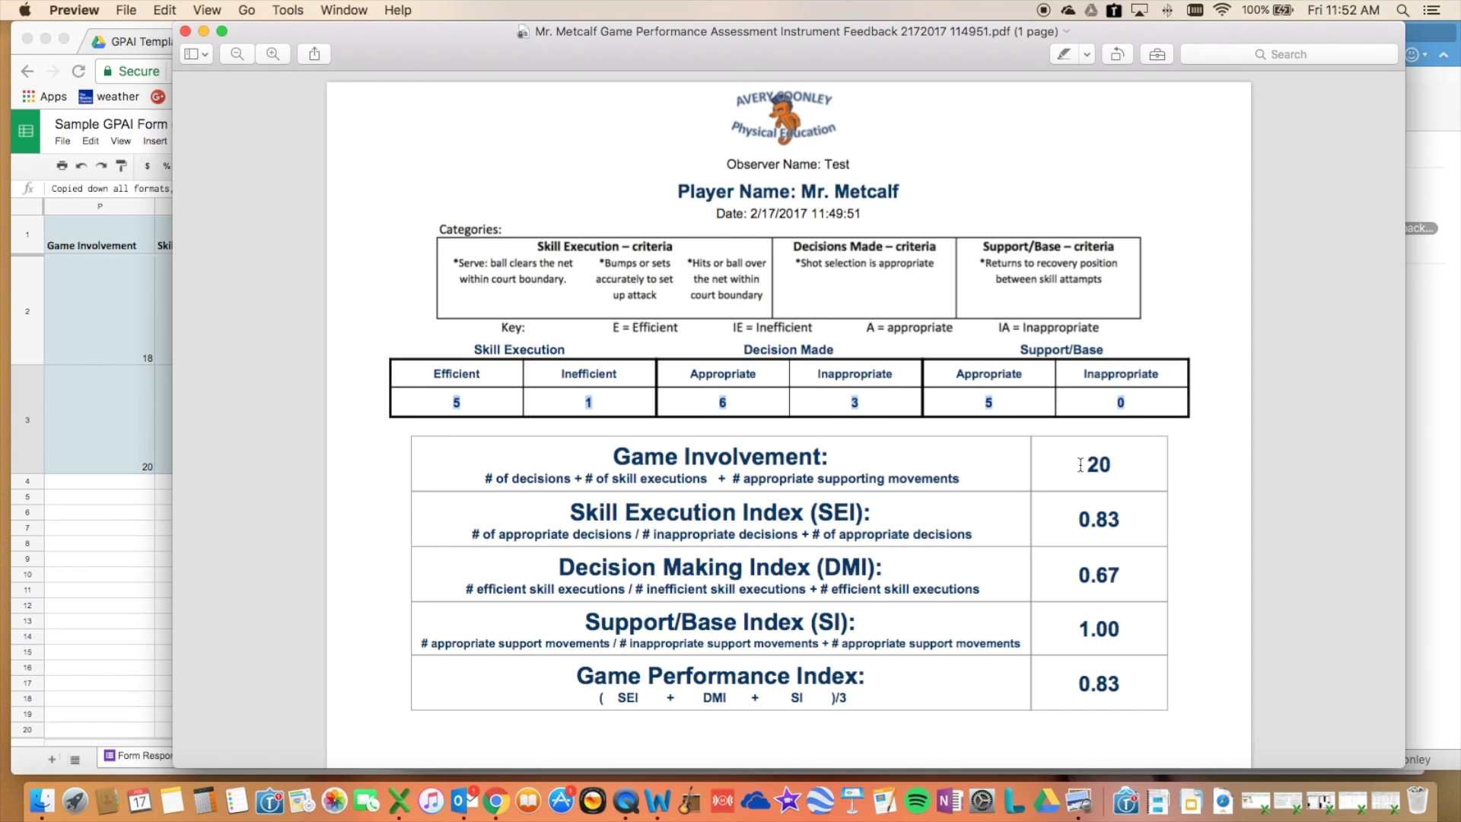
{"action": "left_click_drag", "start_coordinate": [1073, 464], "coordinate": [1096, 677]}
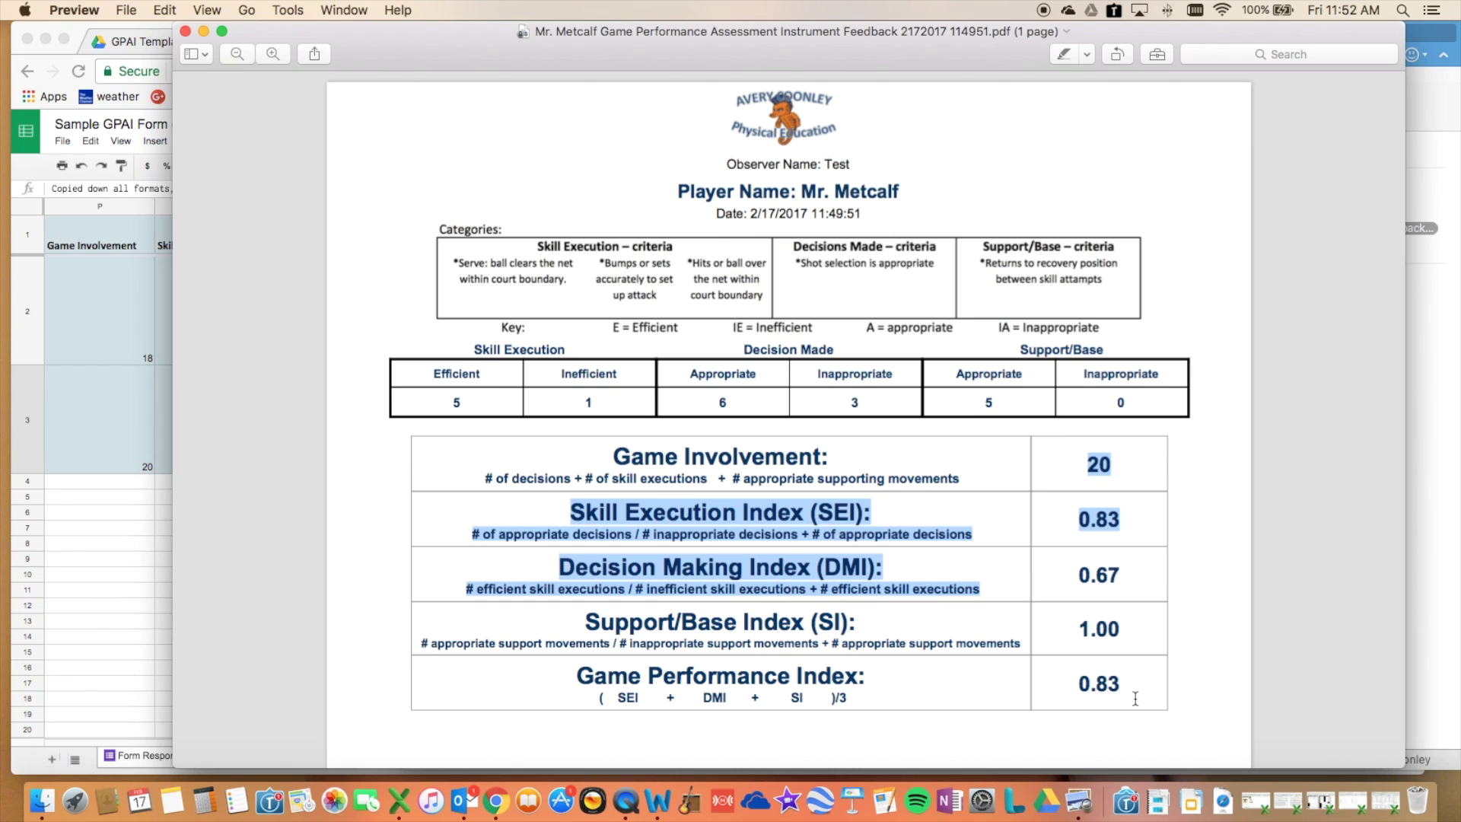
{"action": "scroll", "coordinate": [1127, 652], "scroll_direction": "down", "scroll_amount": 2}
{"action": "scroll", "coordinate": [1018, 320], "scroll_direction": "down", "scroll_amount": 2}
{"action": "left_click_drag", "start_coordinate": [1094, 471], "coordinate": [1094, 471]}
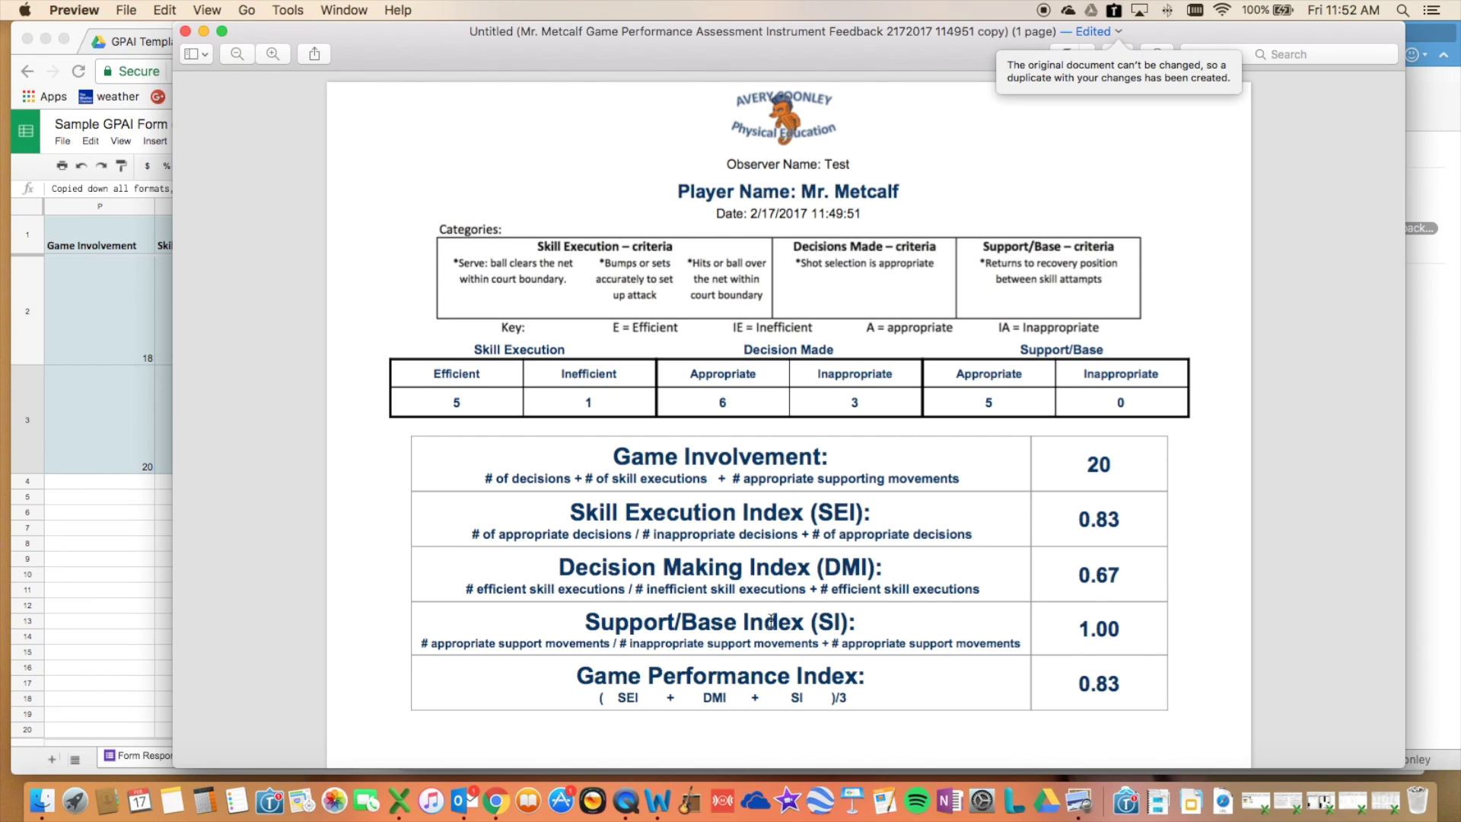
- Bring the Form Responses 1 sheet back in front of the PDF report
{"action": "left_click", "coordinate": [111, 477]}
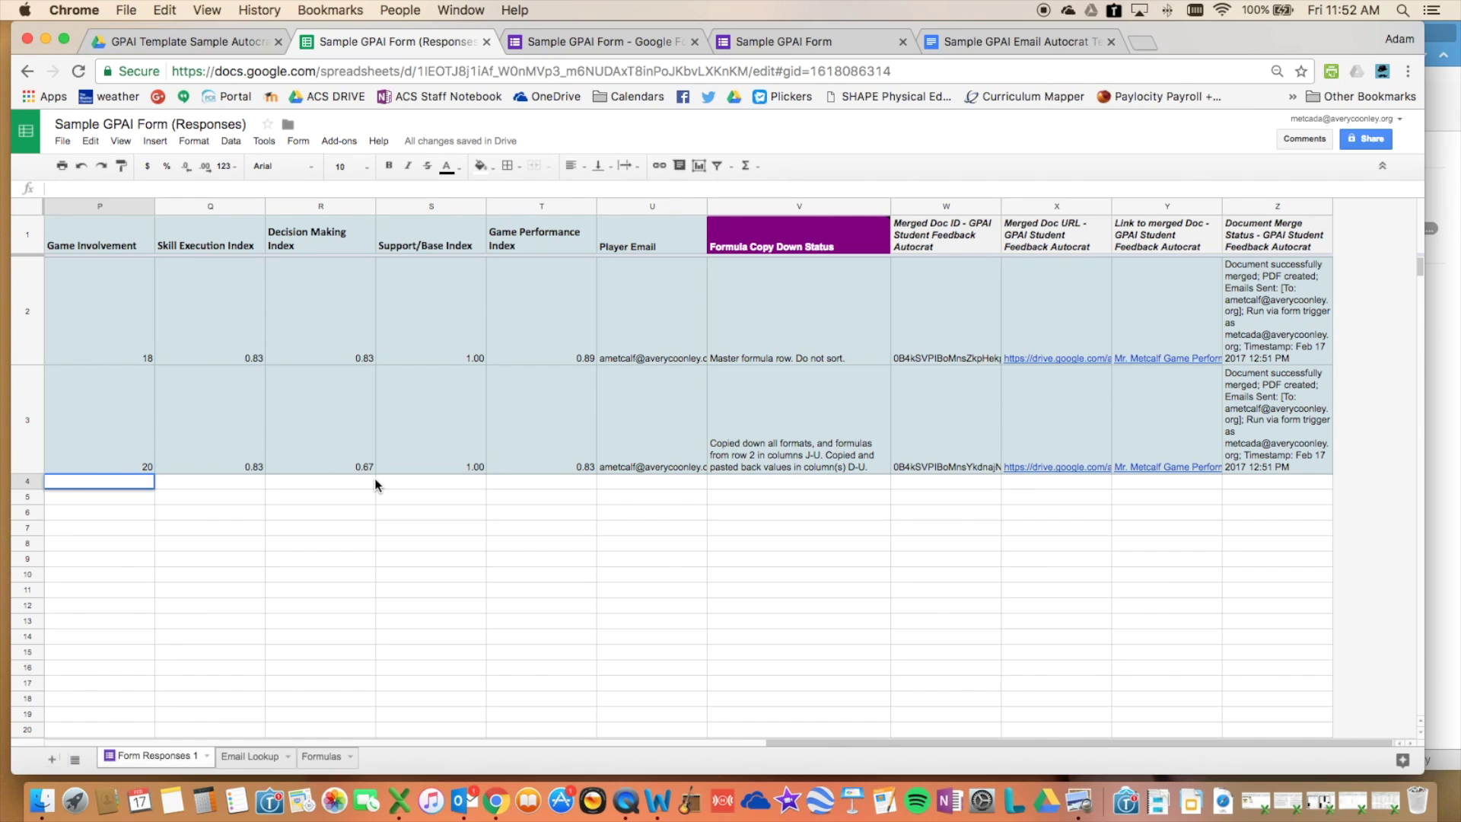